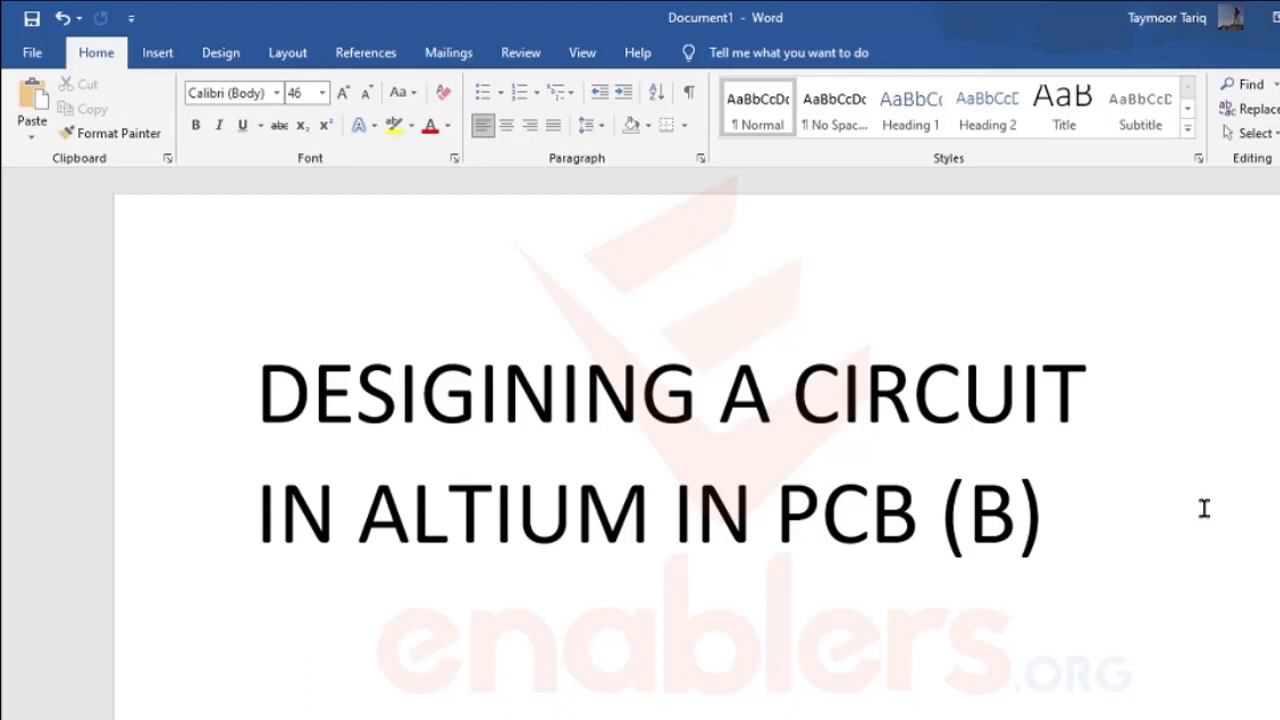
# - Examine the astable multivibrator circuit diagram below the title in the document, including its component values
pyautogui.scroll(-1, 1204, 508)
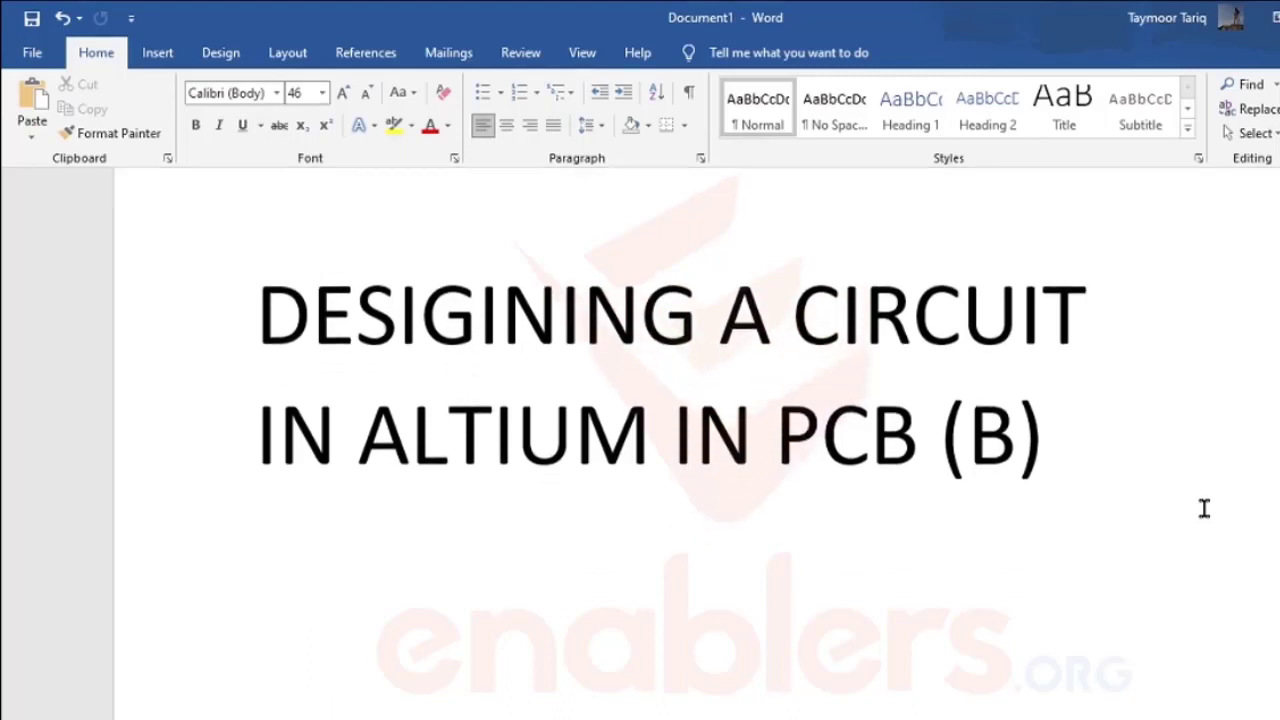
pyautogui.scroll(-10, 1204, 508)
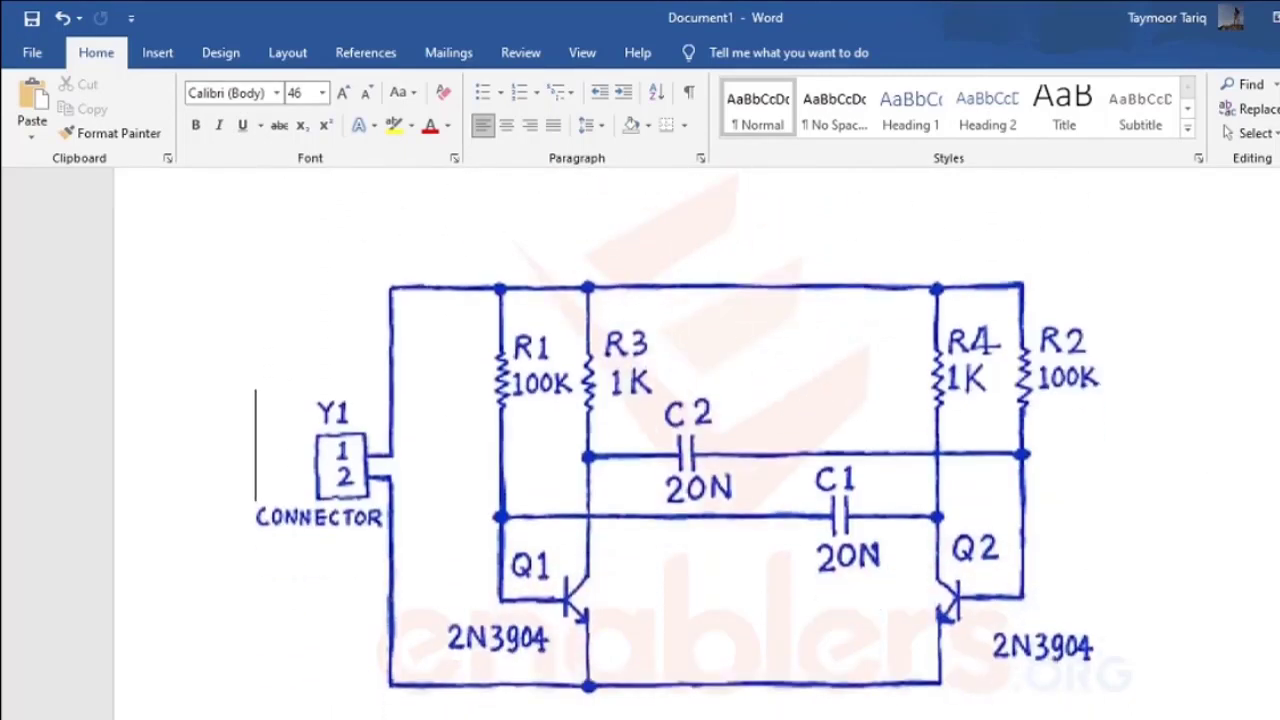
pyautogui.scroll(-2, 1203, 509)
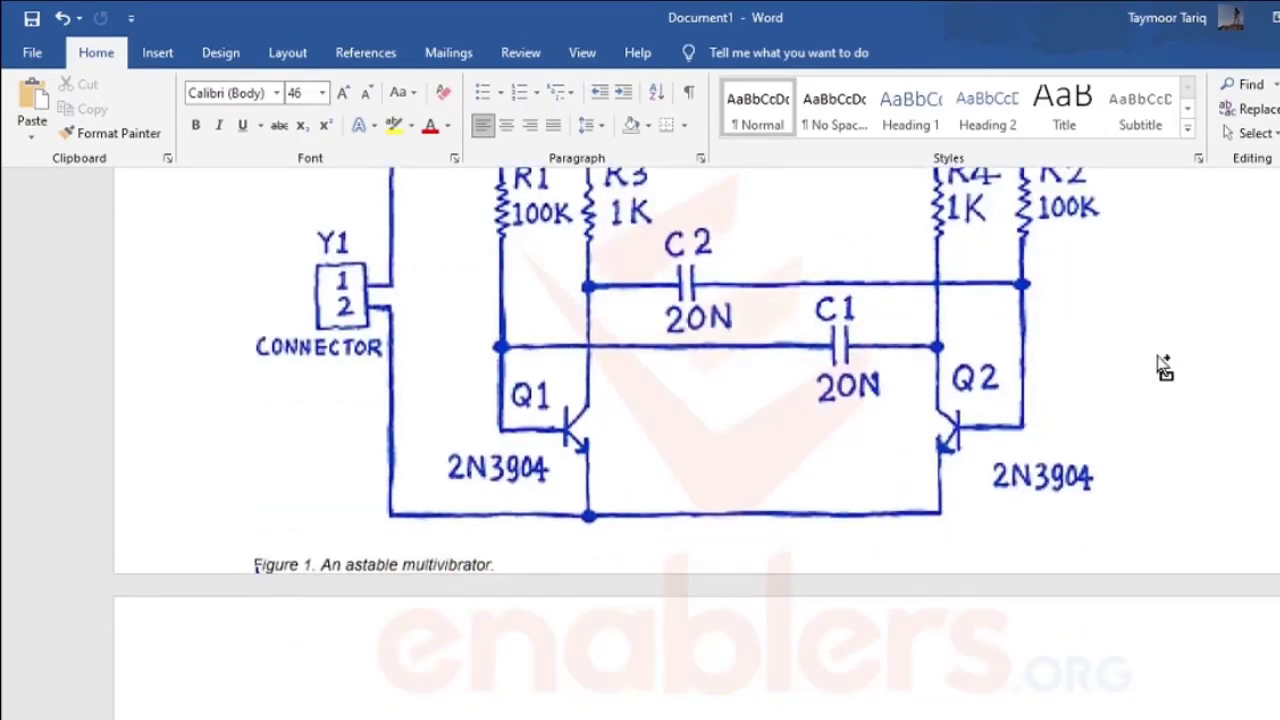
pyautogui.keyDown('ctrl'); pyautogui.scroll(-1, 1157, 365); pyautogui.keyUp('ctrl')
pyautogui.scroll(3, 1157, 356)
pyautogui.scroll(-1, 1156, 354)
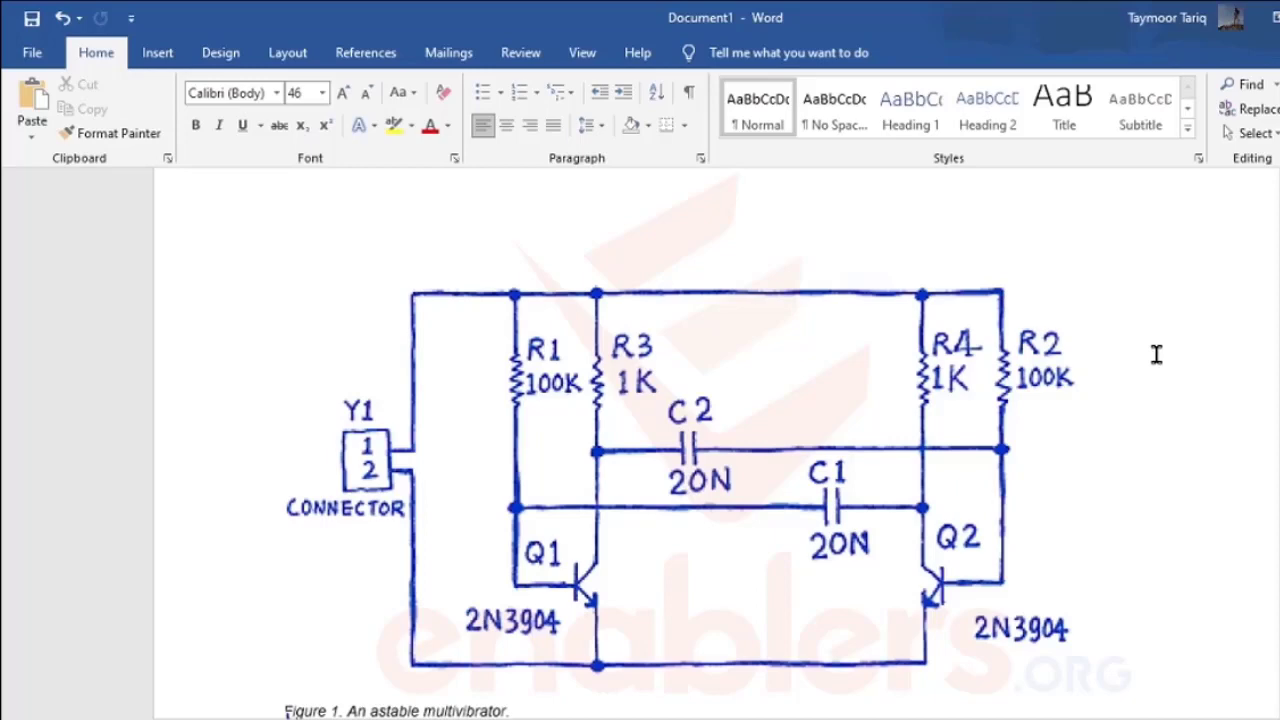
pyautogui.scroll(-1, 1156, 354)
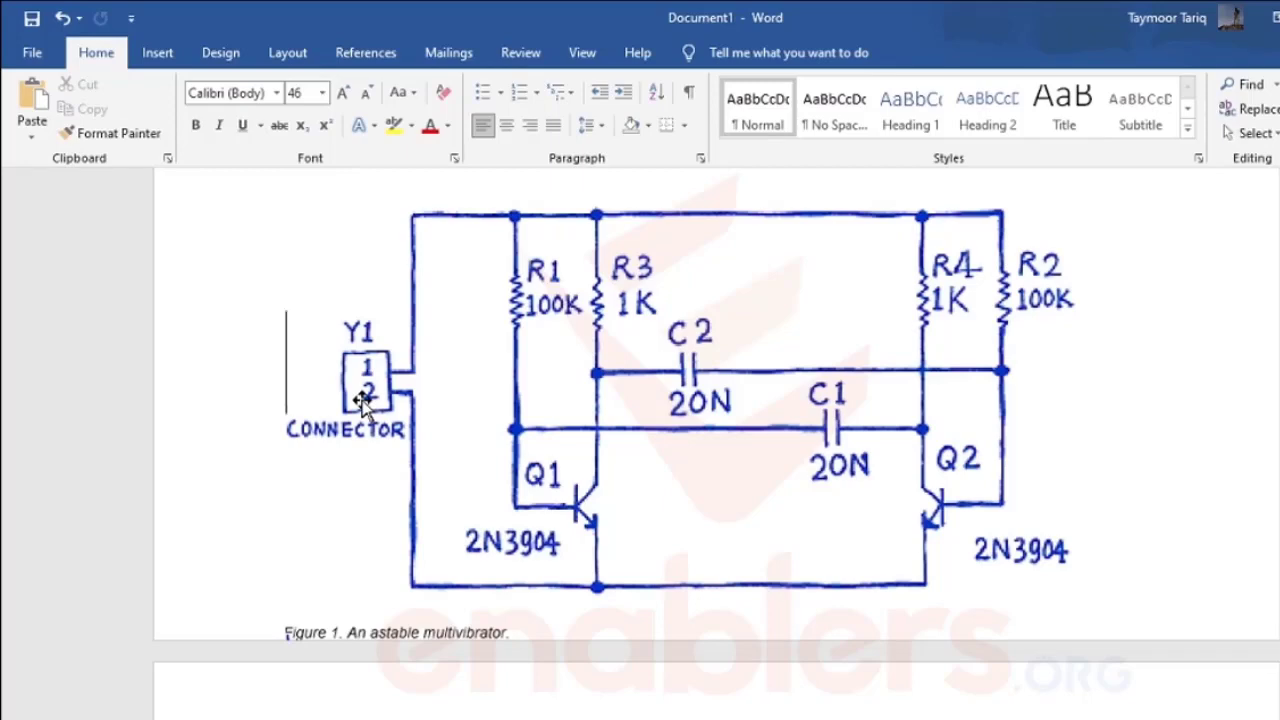
pyautogui.scroll(3, 536, 236)
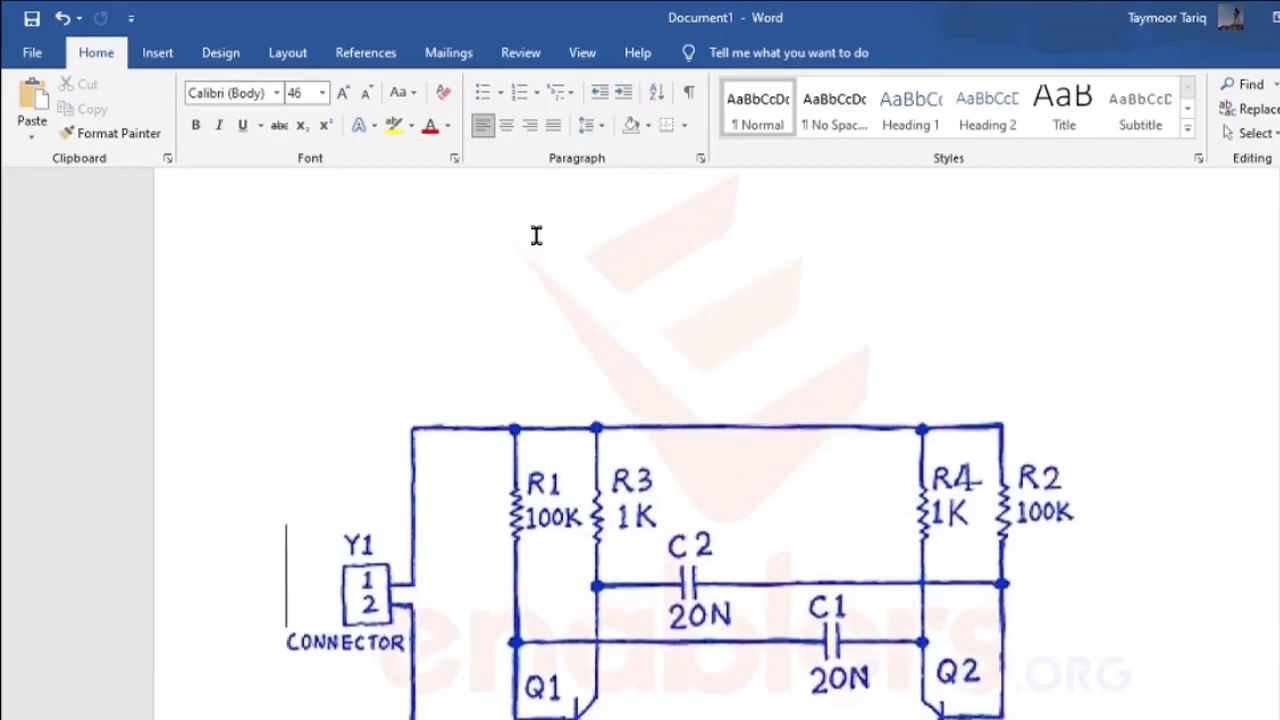
pyautogui.scroll(-2, 536, 236)
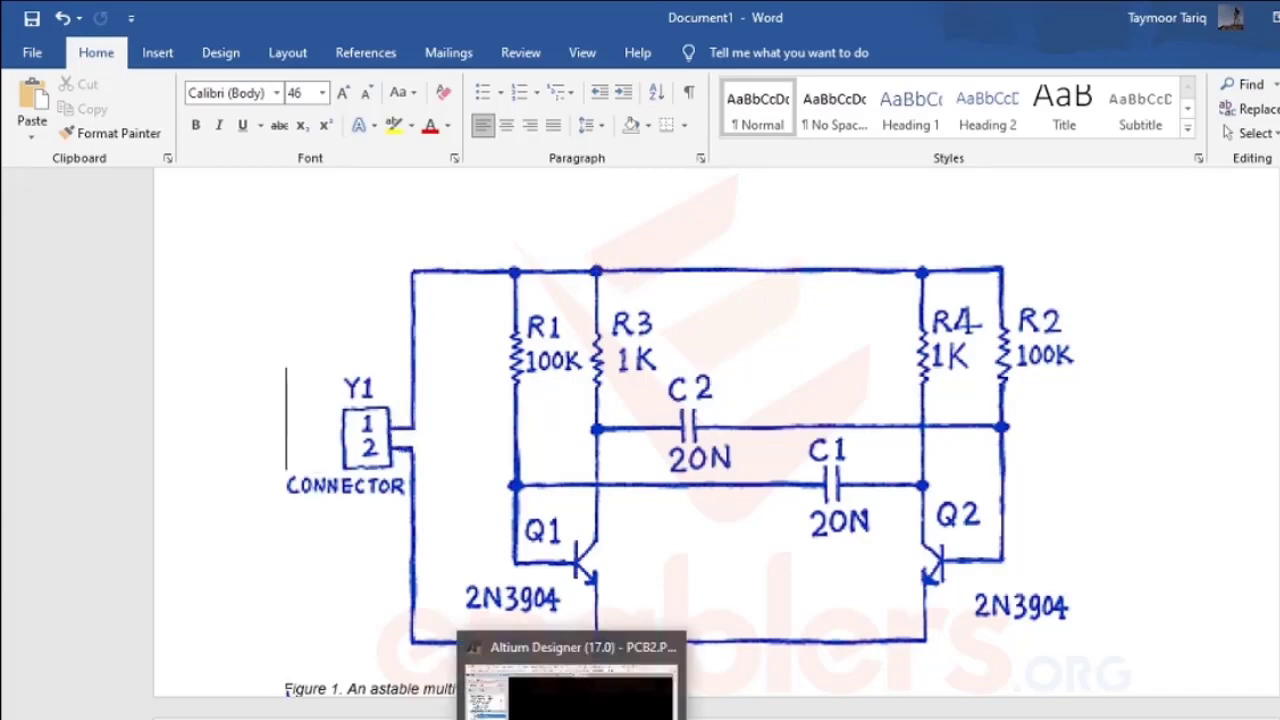
# - Switch to Altium Designer, look at PCB1.PcbDoc, and examine the matching circuit in Sheet1.SchDoc
pyautogui.click(570, 719)
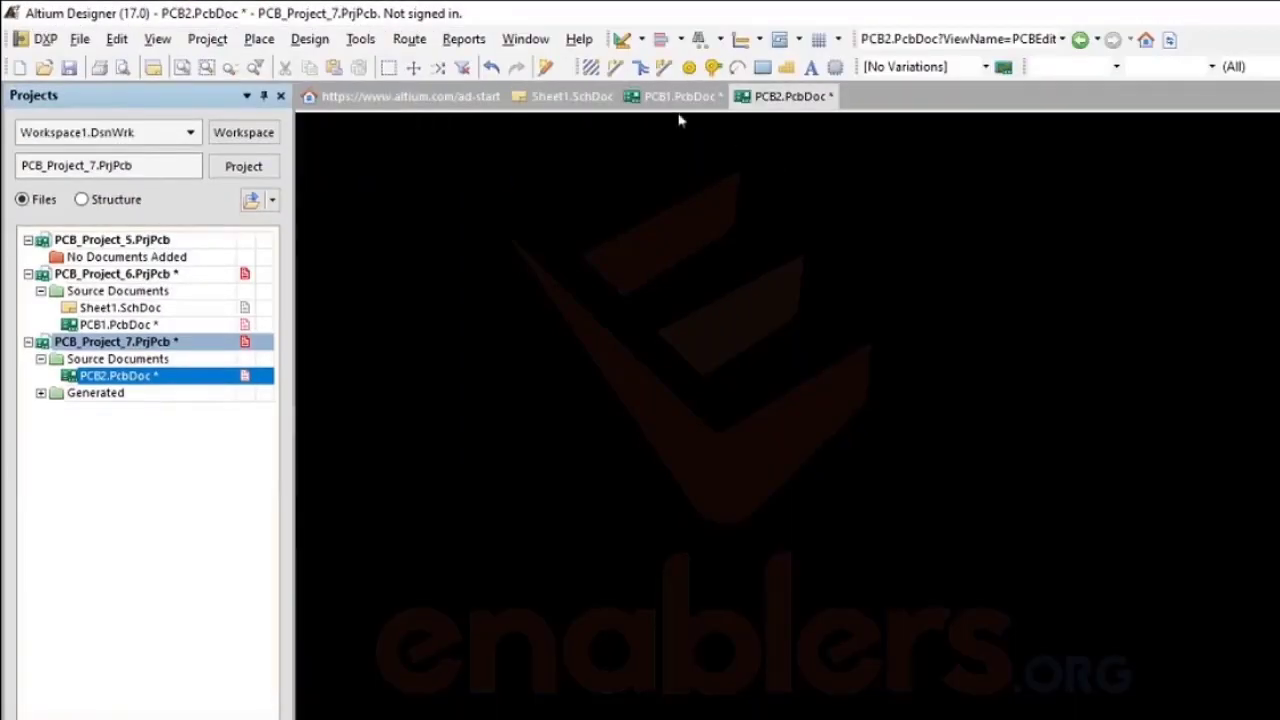
pyautogui.click(680, 97)
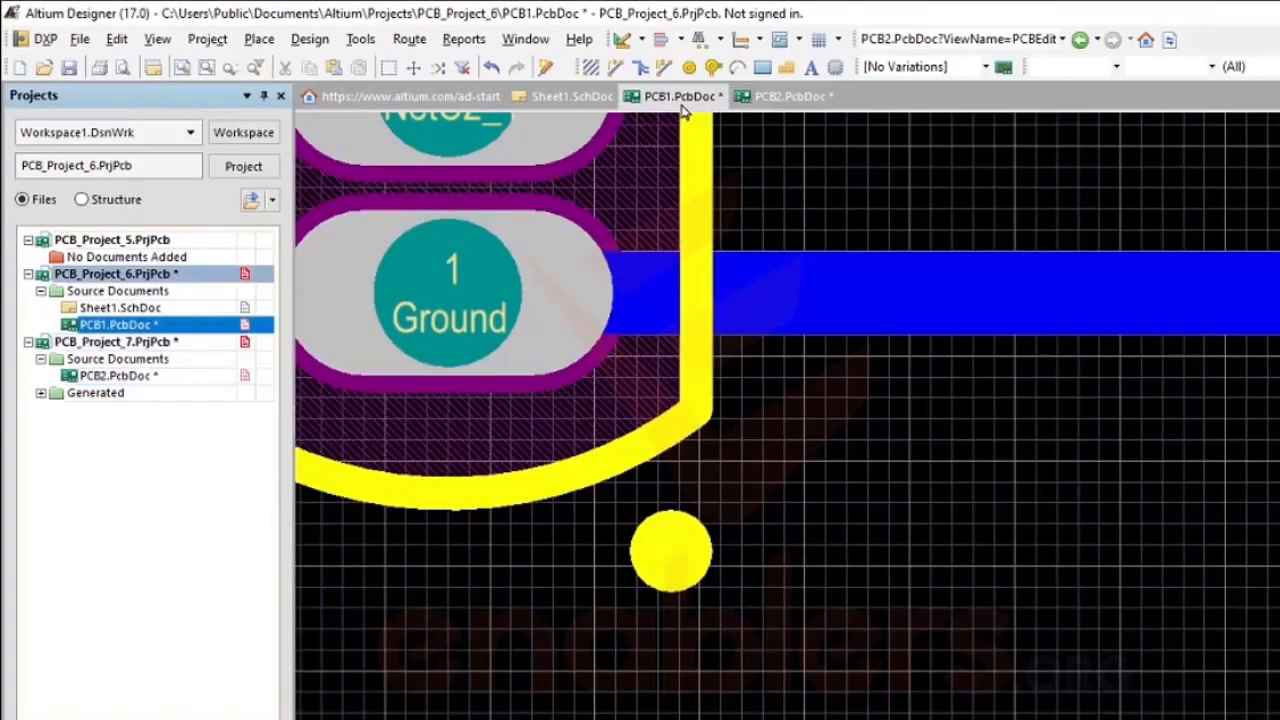
pyautogui.click(573, 95)
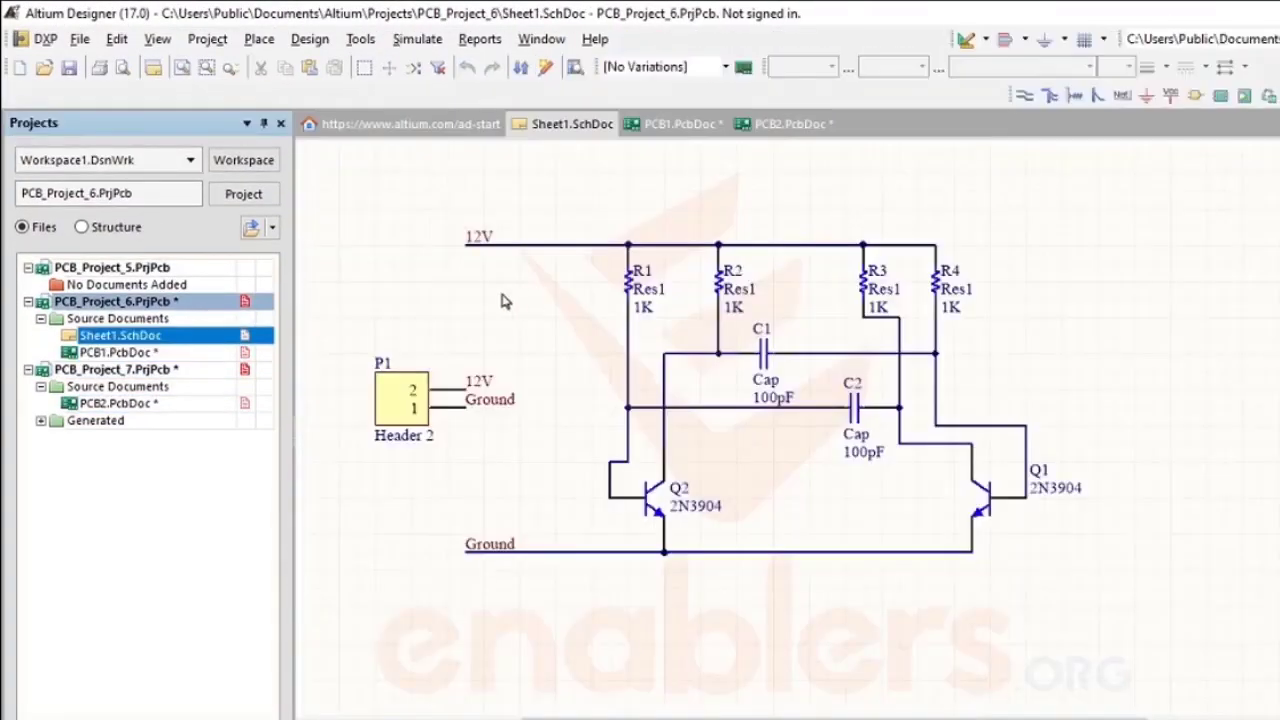
pyautogui.keyDown('ctrl'); pyautogui.scroll(1, 478, 232); pyautogui.keyUp('ctrl')
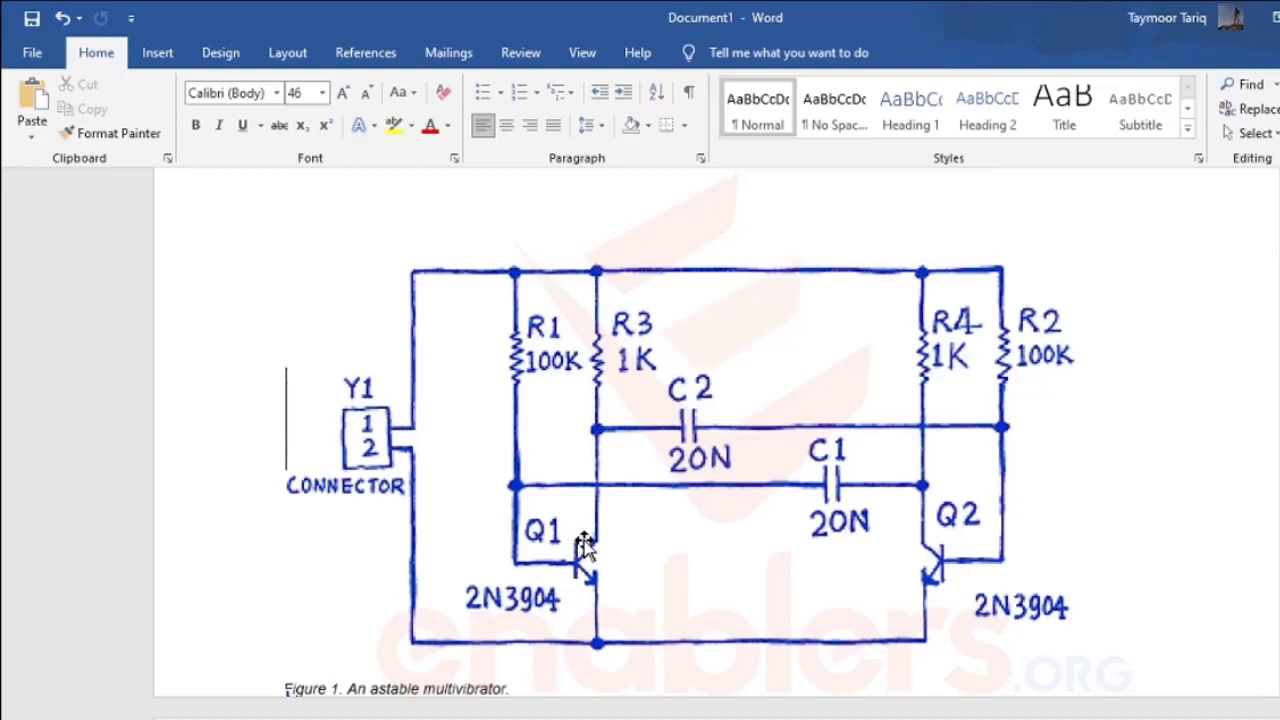
# - Switch back to Word and review the 12V, Ground and r1 to r4 node labels on the circuit diagram
pyautogui.scroll(-3, 829, 389)
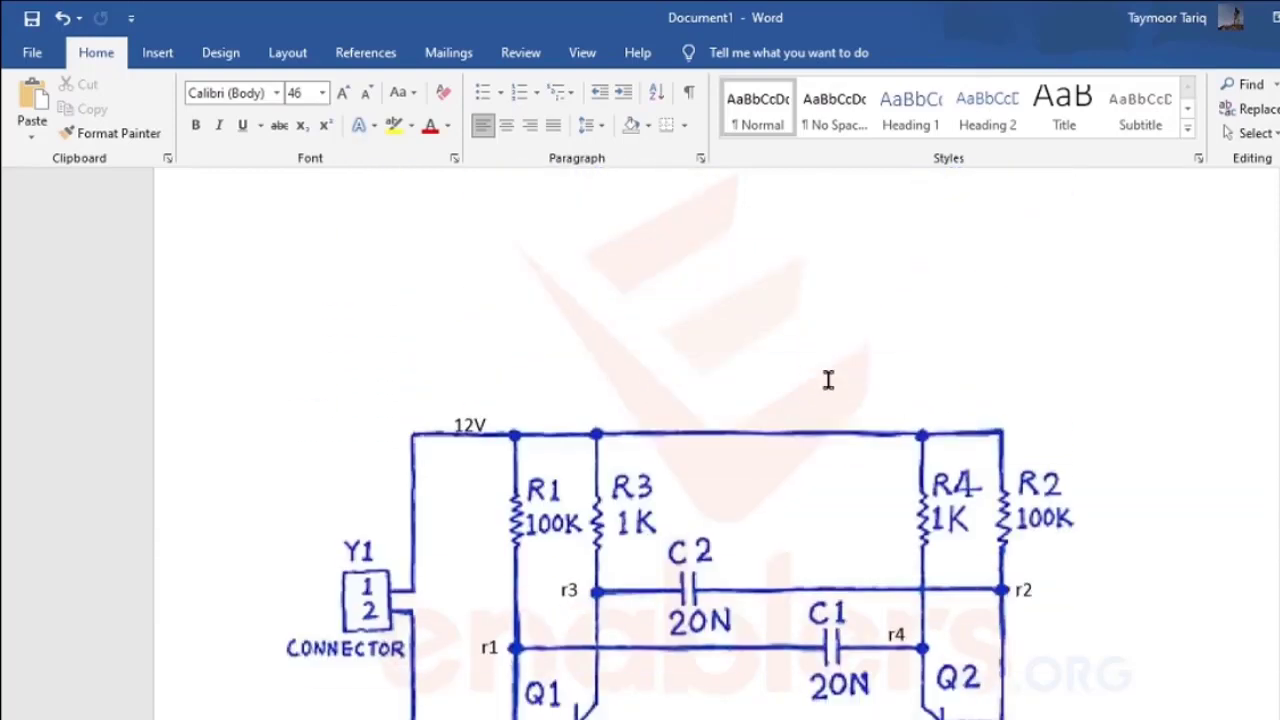
pyautogui.scroll(-3, 829, 378)
pyautogui.scroll(3, 700, 355)
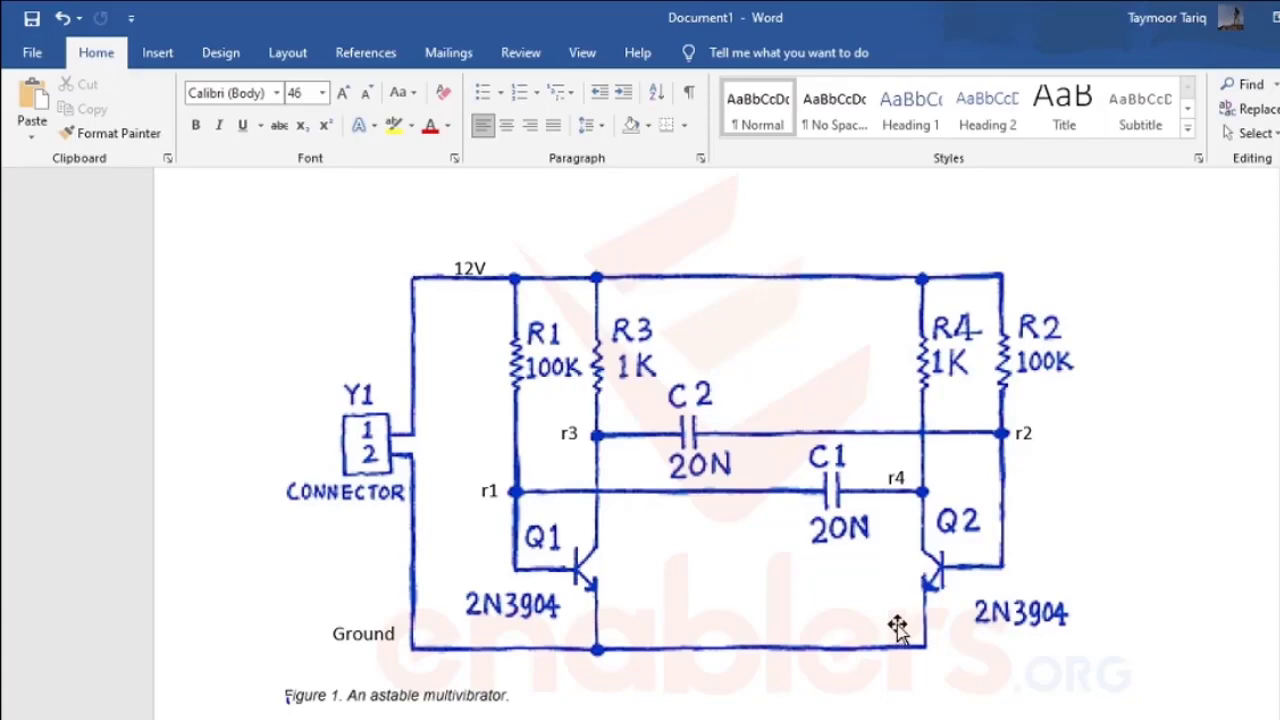
# - In Altium Designer's PCB2.PcbDoc, place an HDR1X2 footprint from Miscellaneous Connectors.IntLib at about x 3665, y 2990 mil
pyautogui.doubleClick(965, 8)
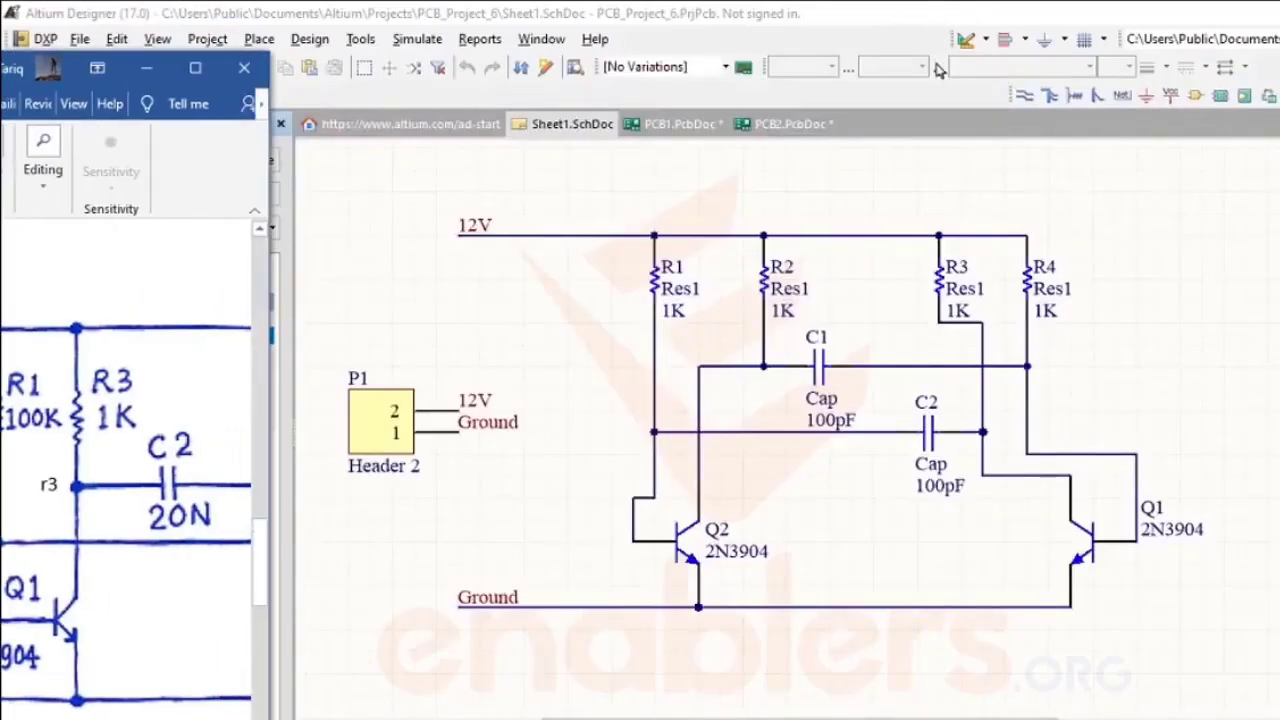
pyautogui.click(786, 126)
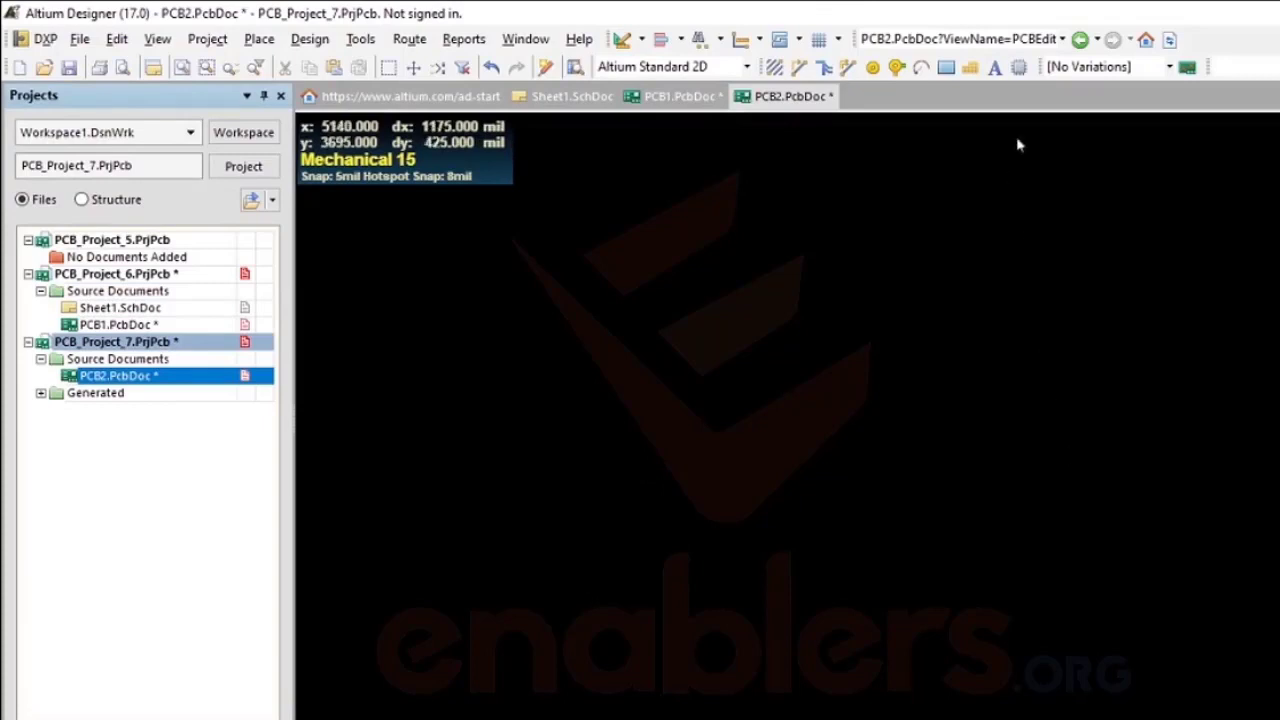
pyautogui.click(1018, 68)
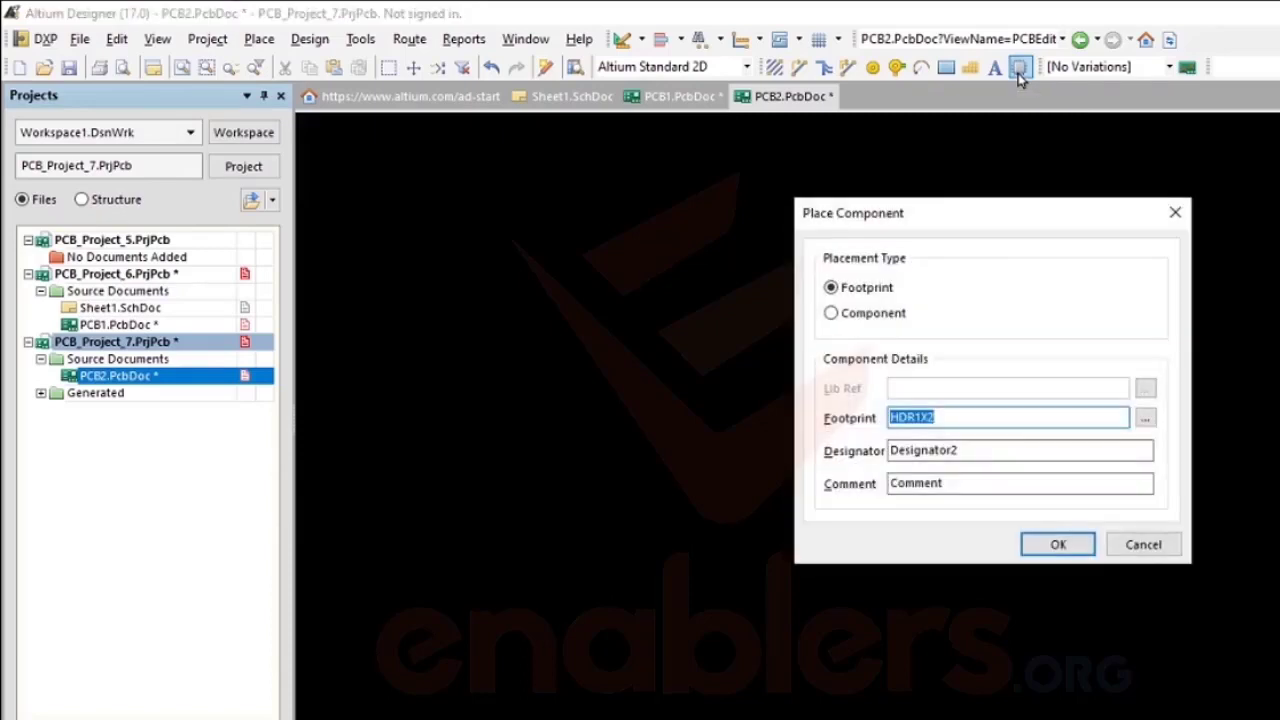
pyautogui.moveTo(1017, 218); pyautogui.dragTo(782, 208)
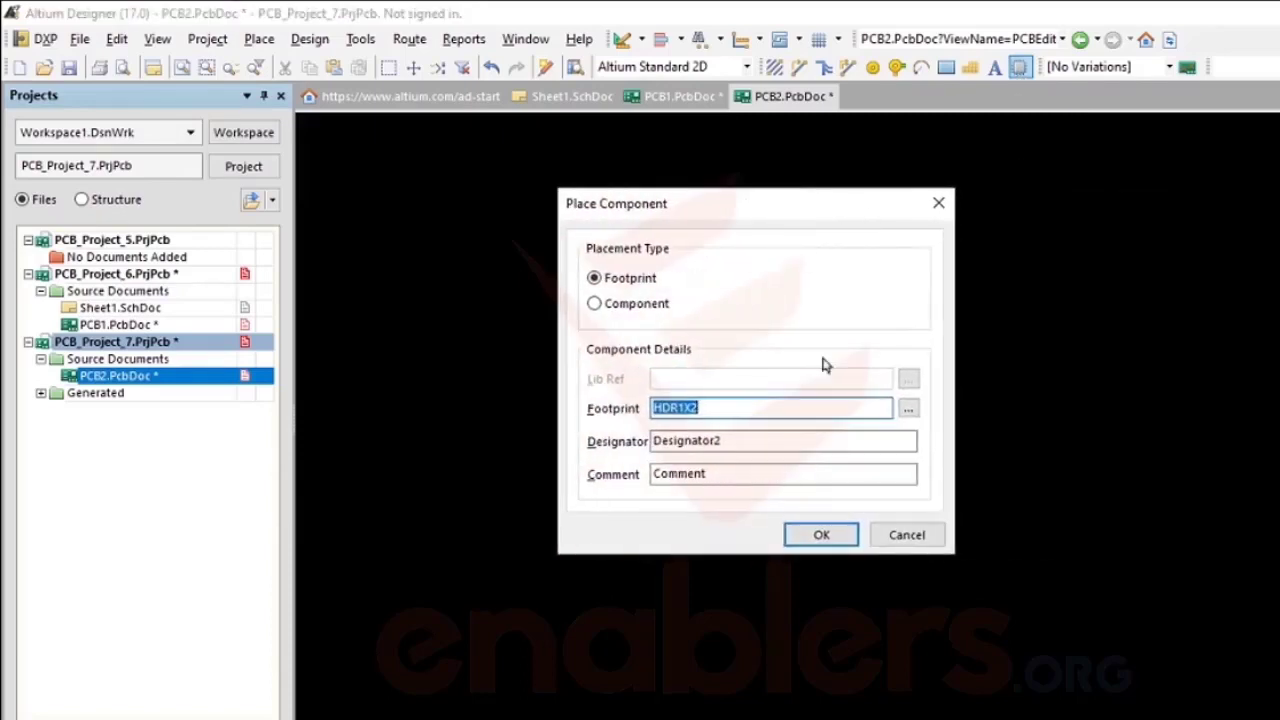
pyautogui.click(908, 409)
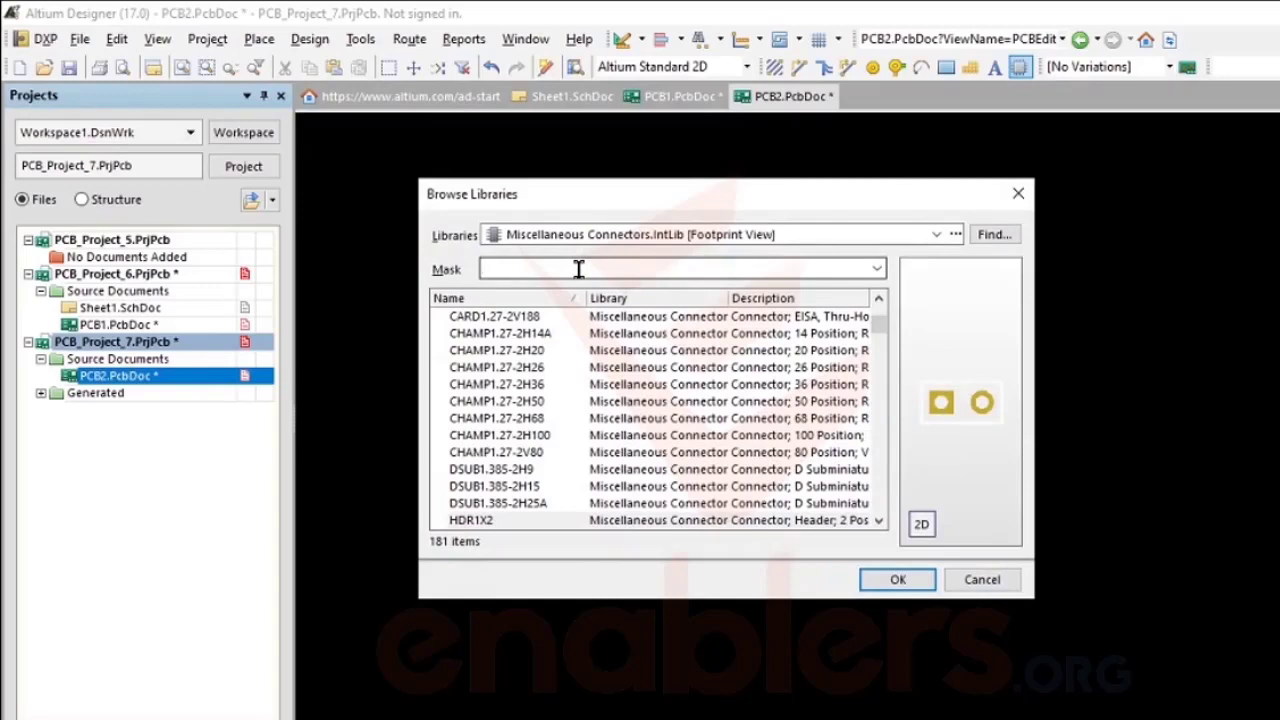
pyautogui.write('hdr')
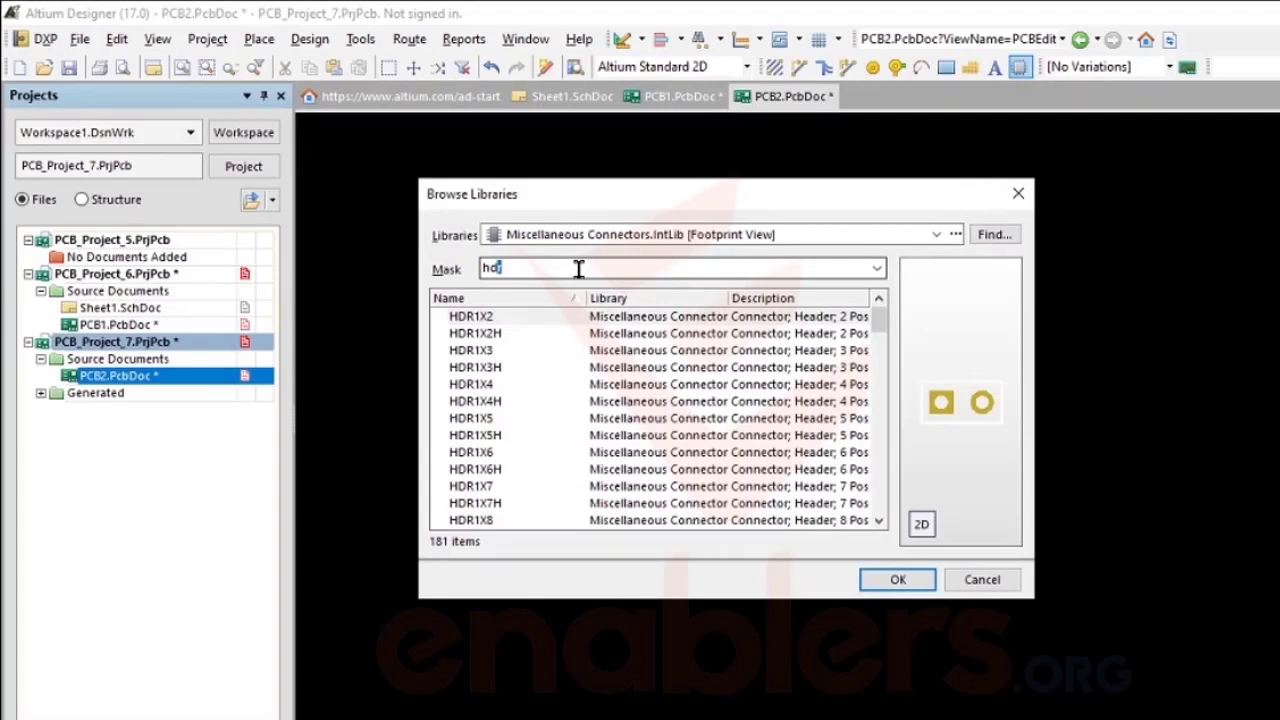
pyautogui.click(517, 322)
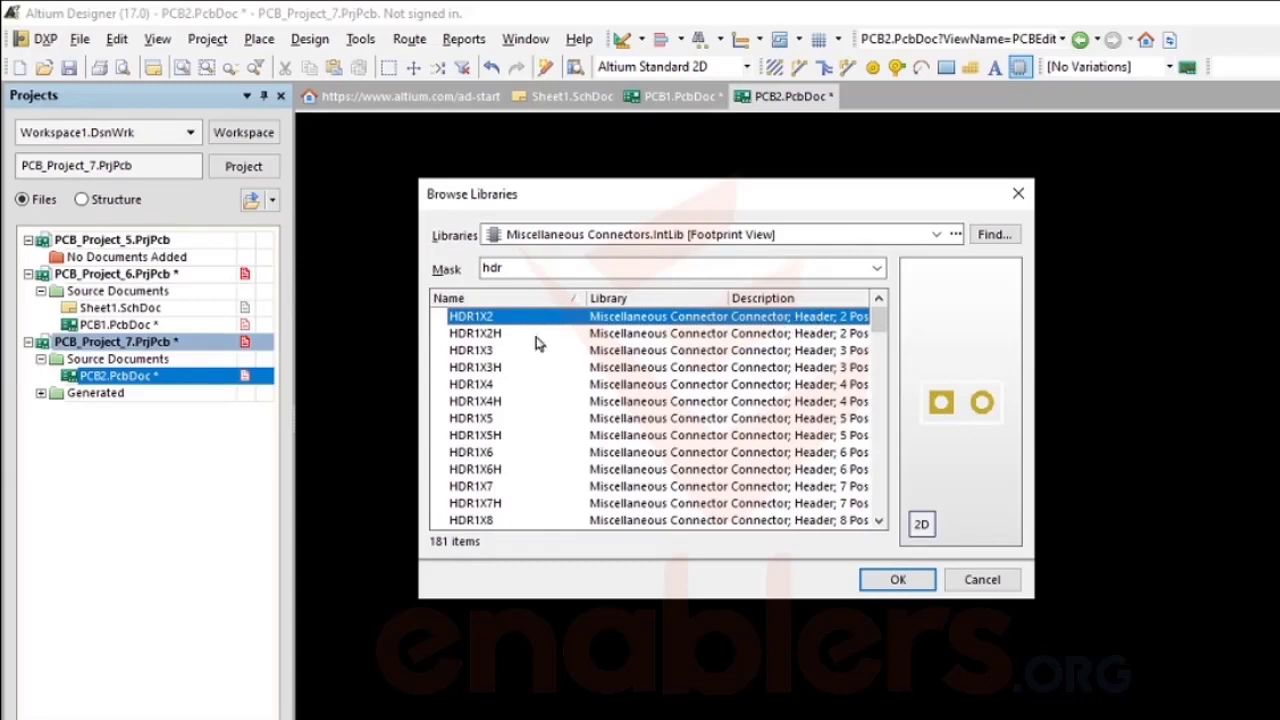
pyautogui.click(900, 580)
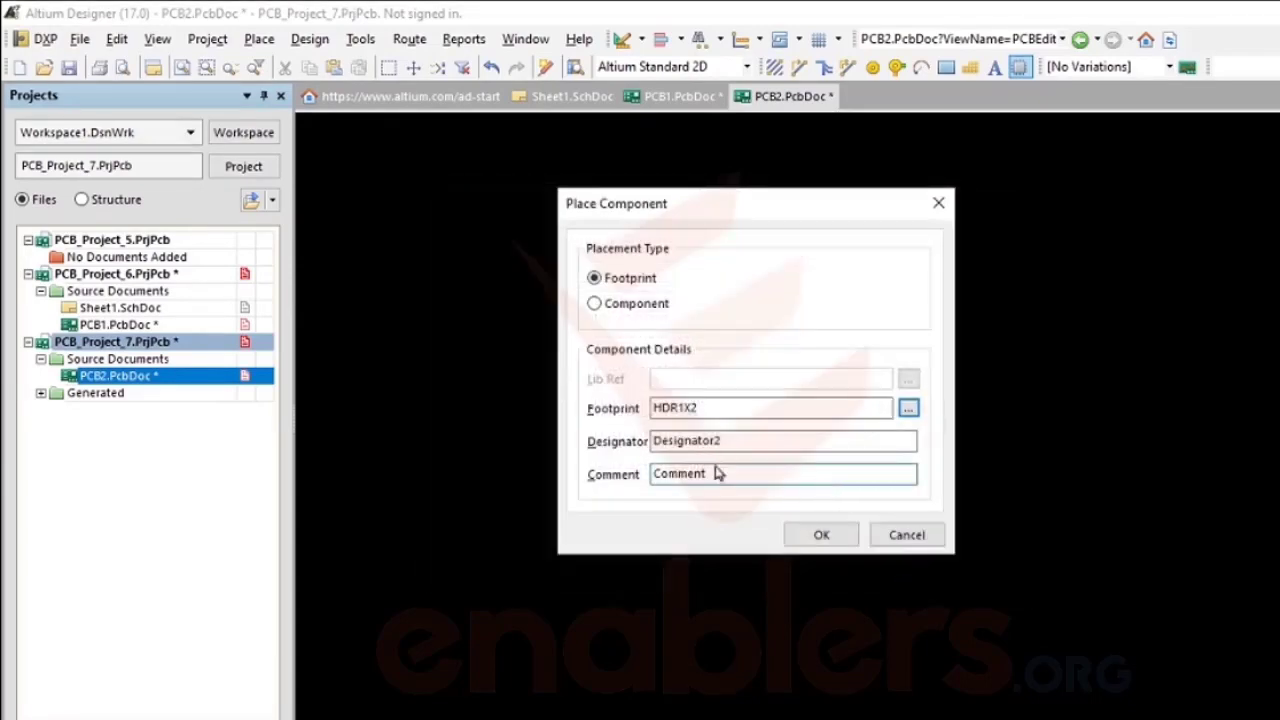
pyautogui.click(821, 534)
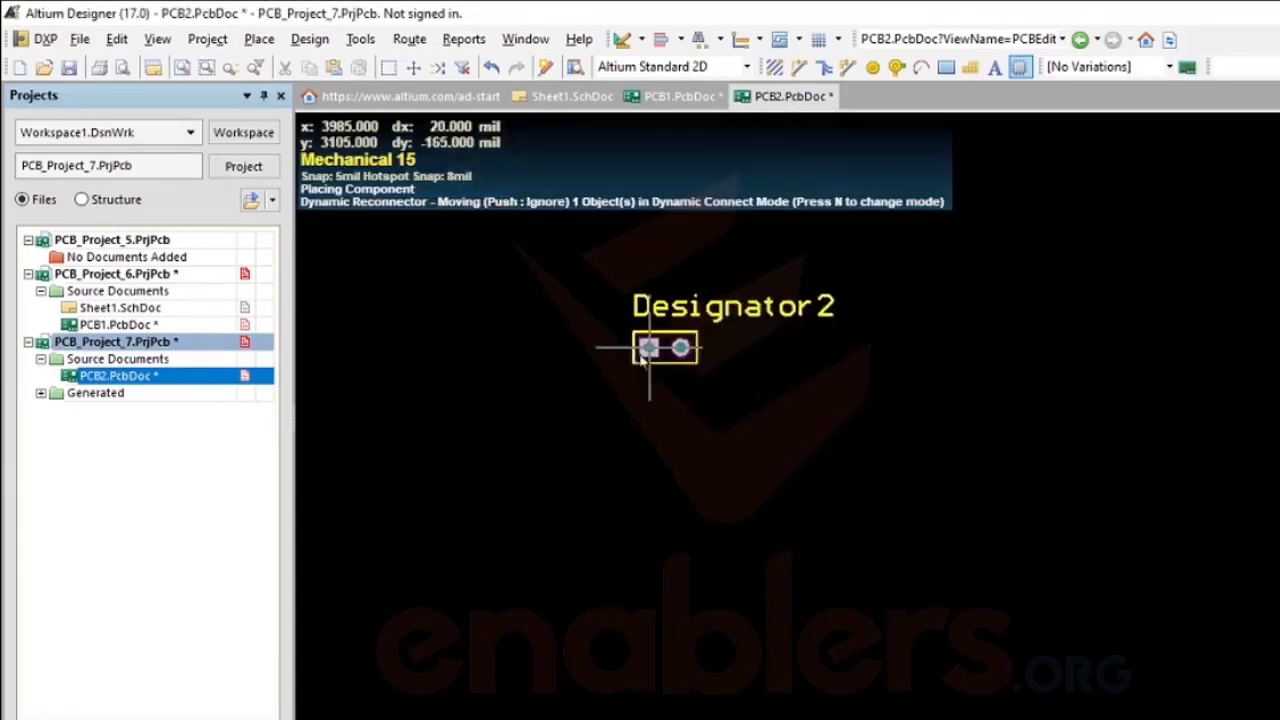
pyautogui.click(543, 386)
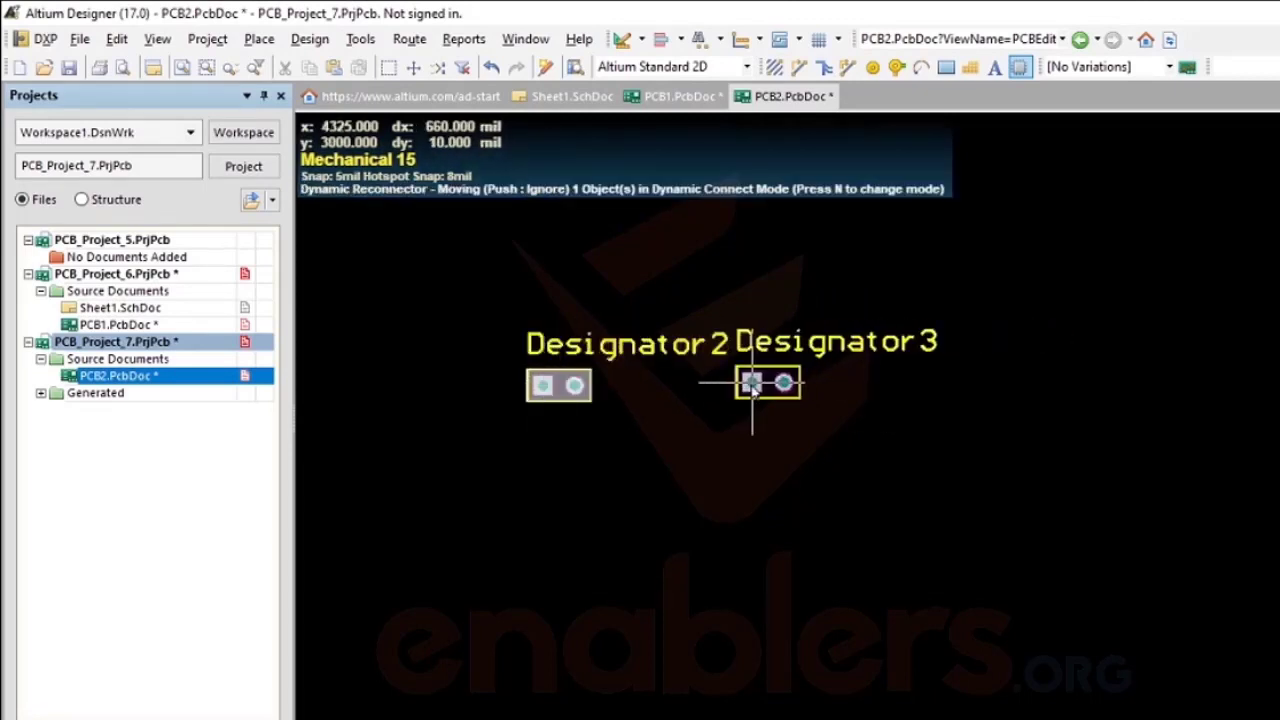
# - Finish placing headers and browse the libraries for the next component's footprint
pyautogui.rightClick(752, 385)
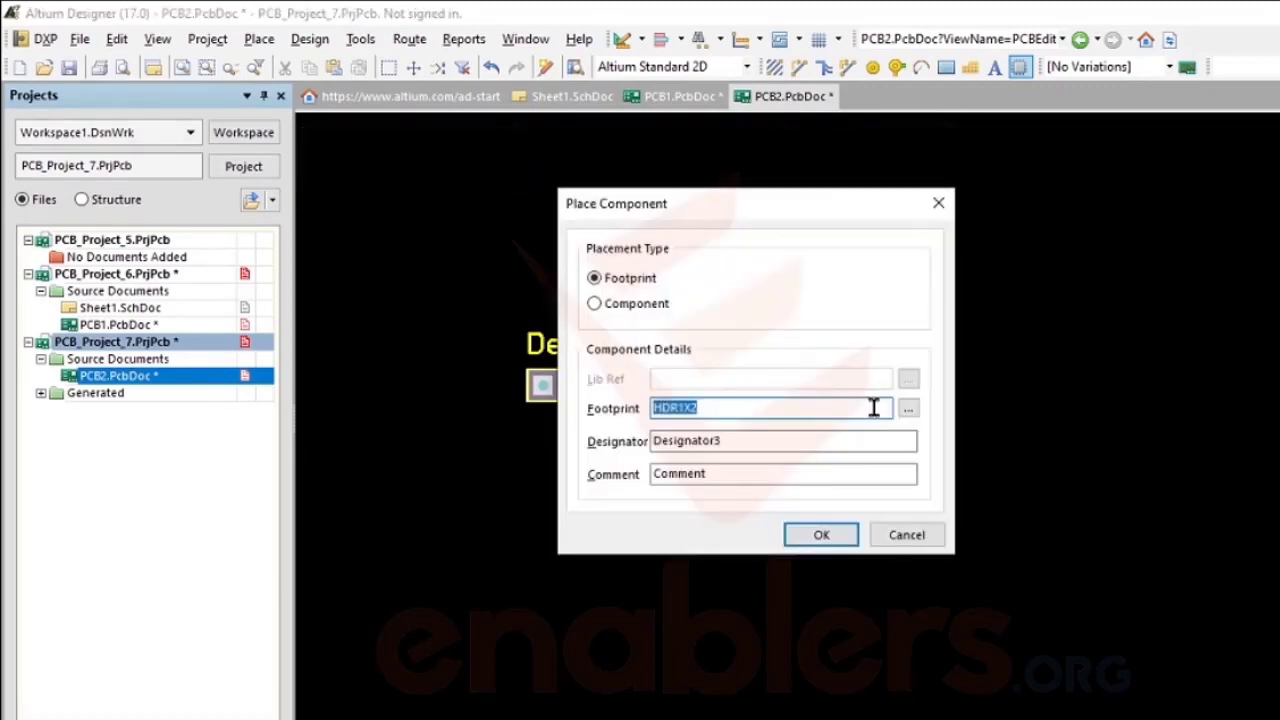
pyautogui.click(909, 410)
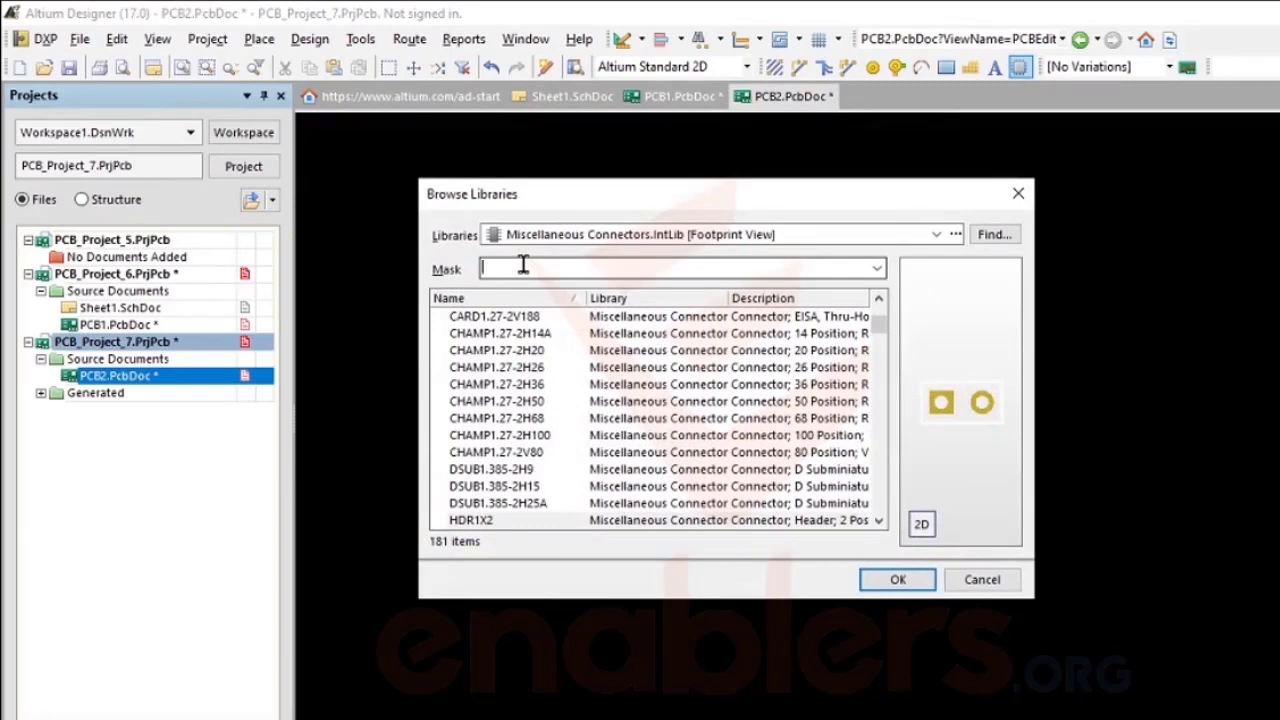
pyautogui.write('axi')
pyautogui.press('BackSpace')
pyautogui.press('BackSpace')
pyautogui.press('BackSpace')
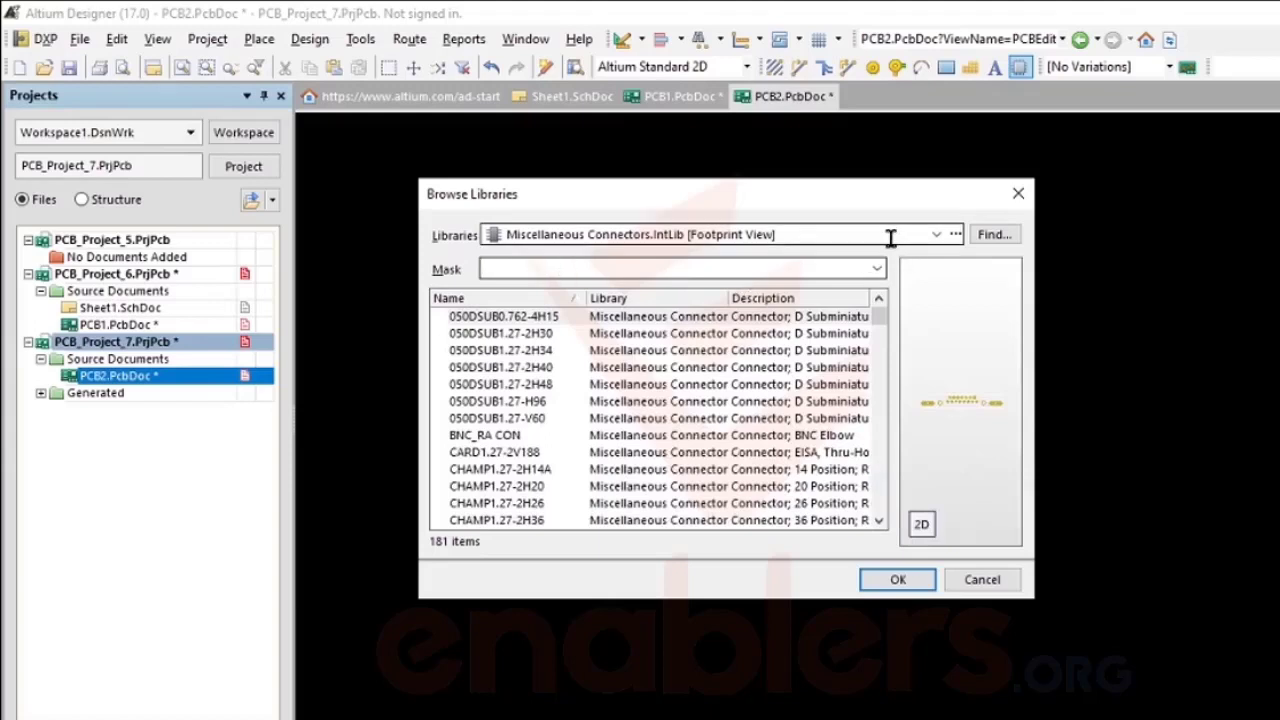
# - Choose the AXIAL-0.3 footprint from Miscellaneous Devices.IntLib, filtering by "ax", and accept it for placement
pyautogui.click(934, 234)
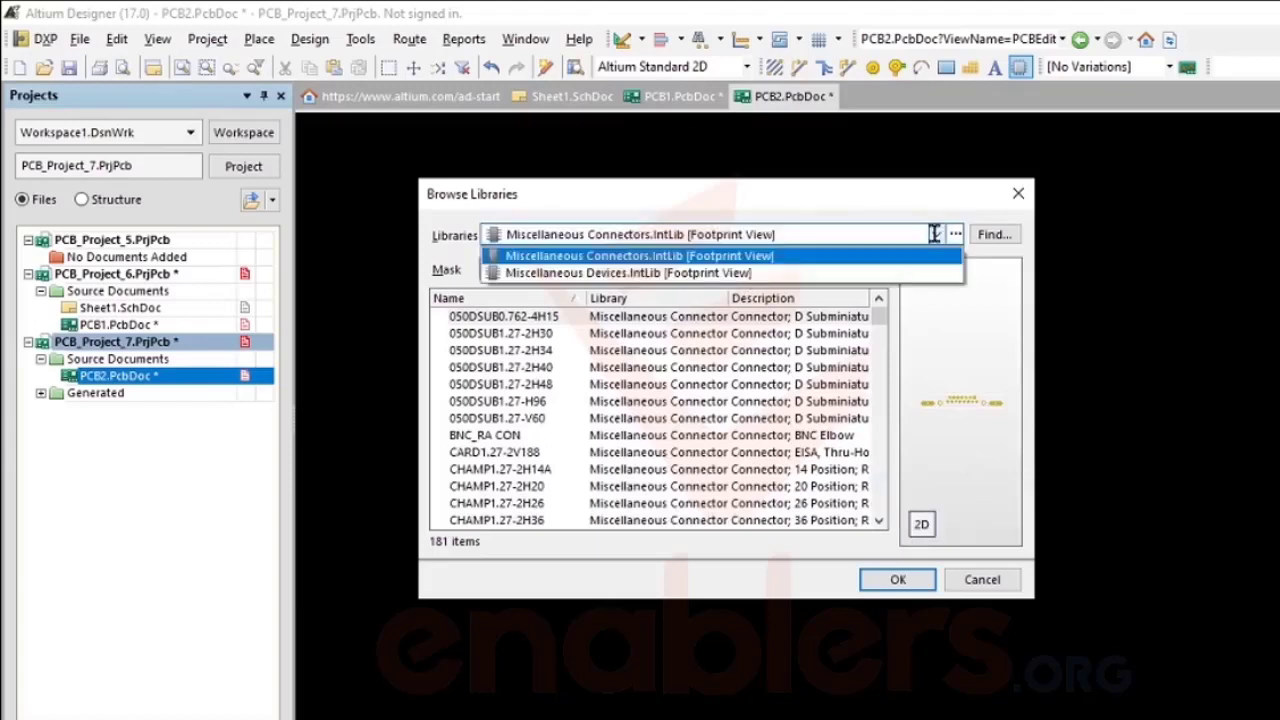
pyautogui.click(623, 273)
pyautogui.click(588, 270)
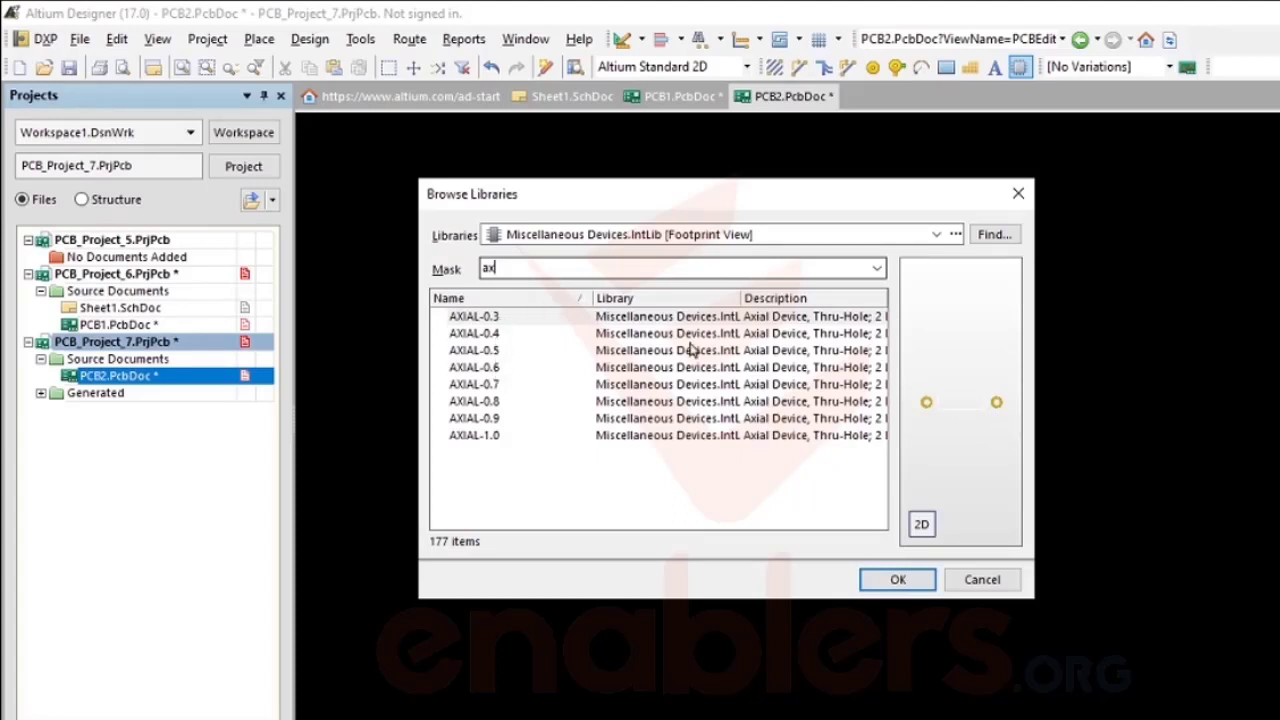
pyautogui.click(468, 318)
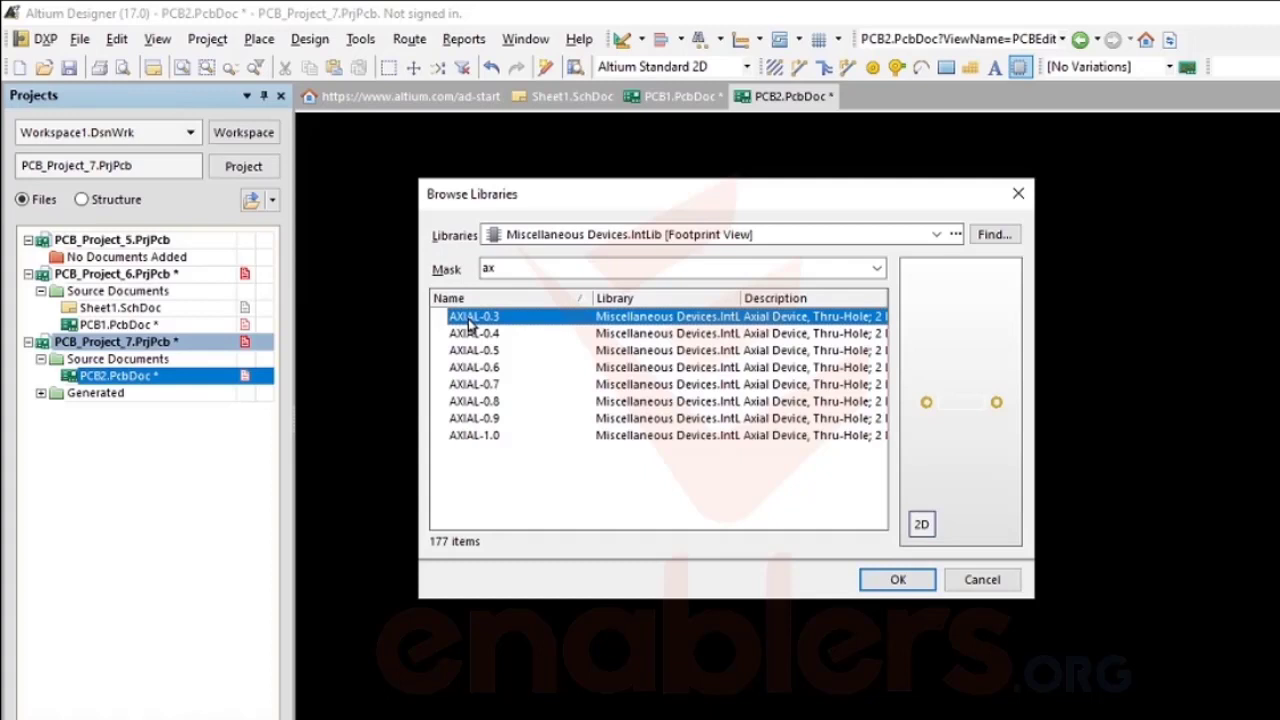
pyautogui.click(898, 580)
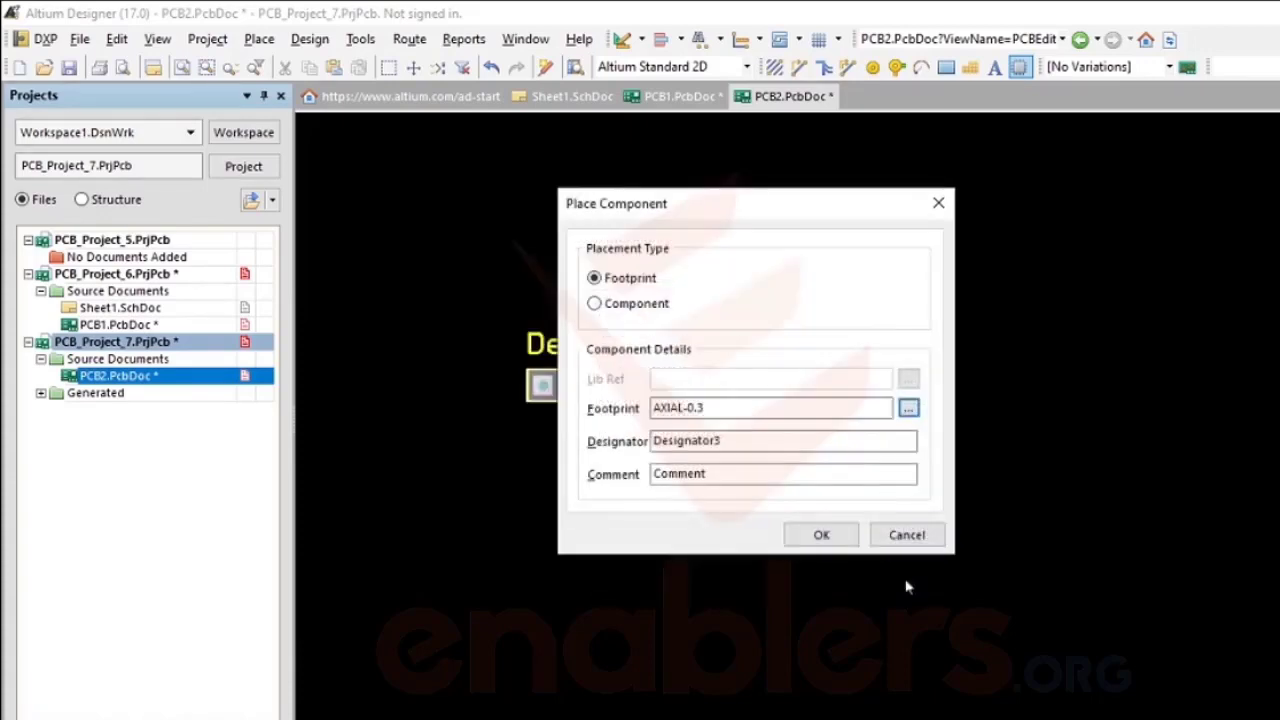
pyautogui.click(837, 534)
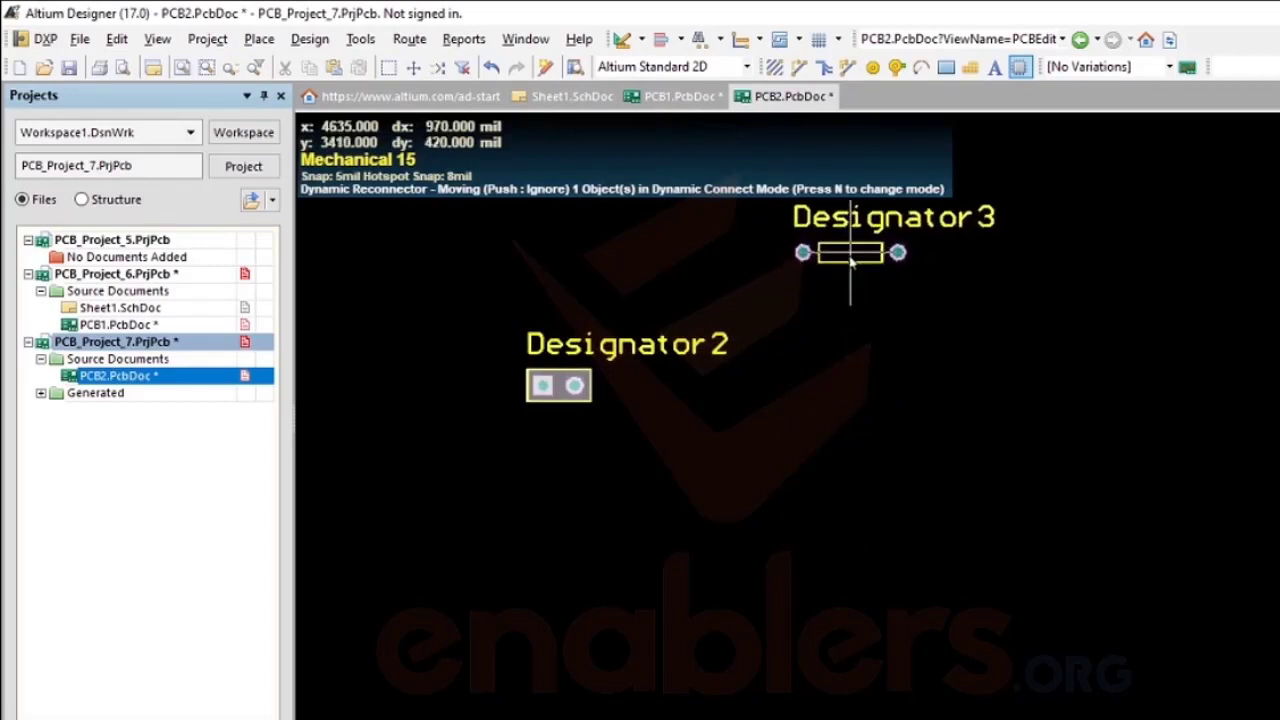
# - Place four AXIAL-0.3 footprints: three in a row at about x 4635, 5115 and 5665, y 3410 mil, and one below the third at y 3240
pyautogui.click(850, 256)
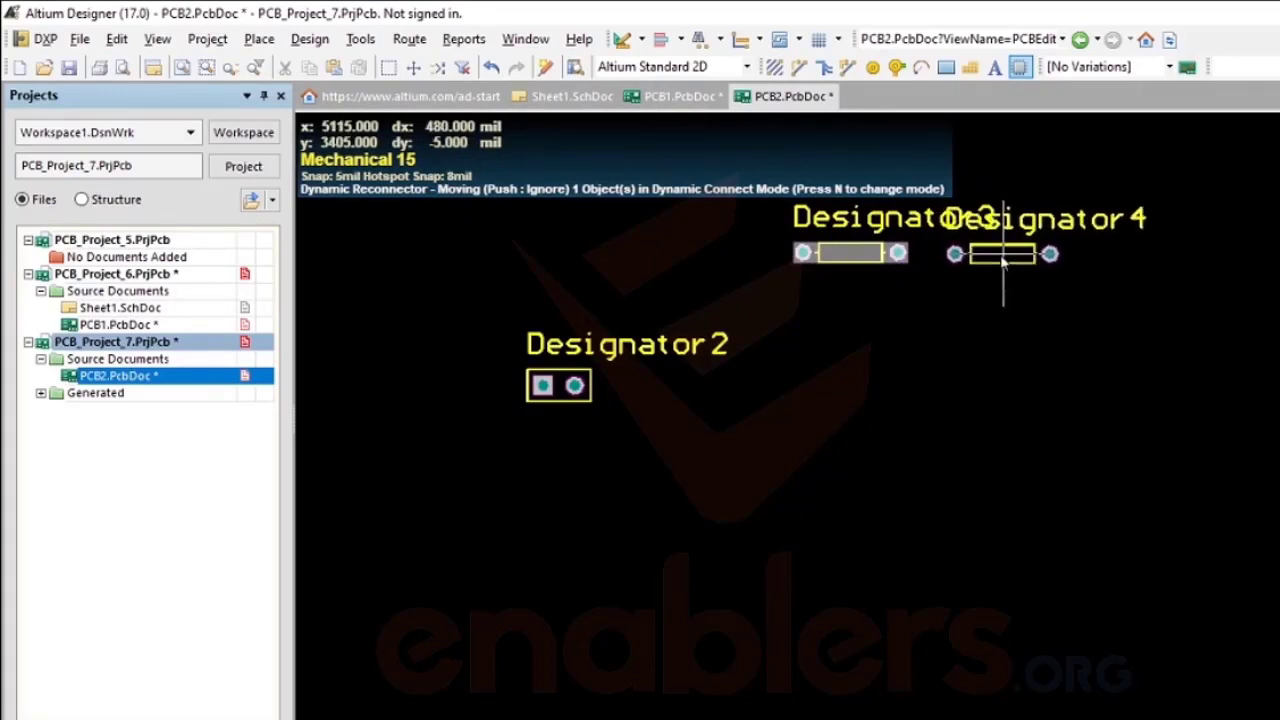
pyautogui.click(1003, 258)
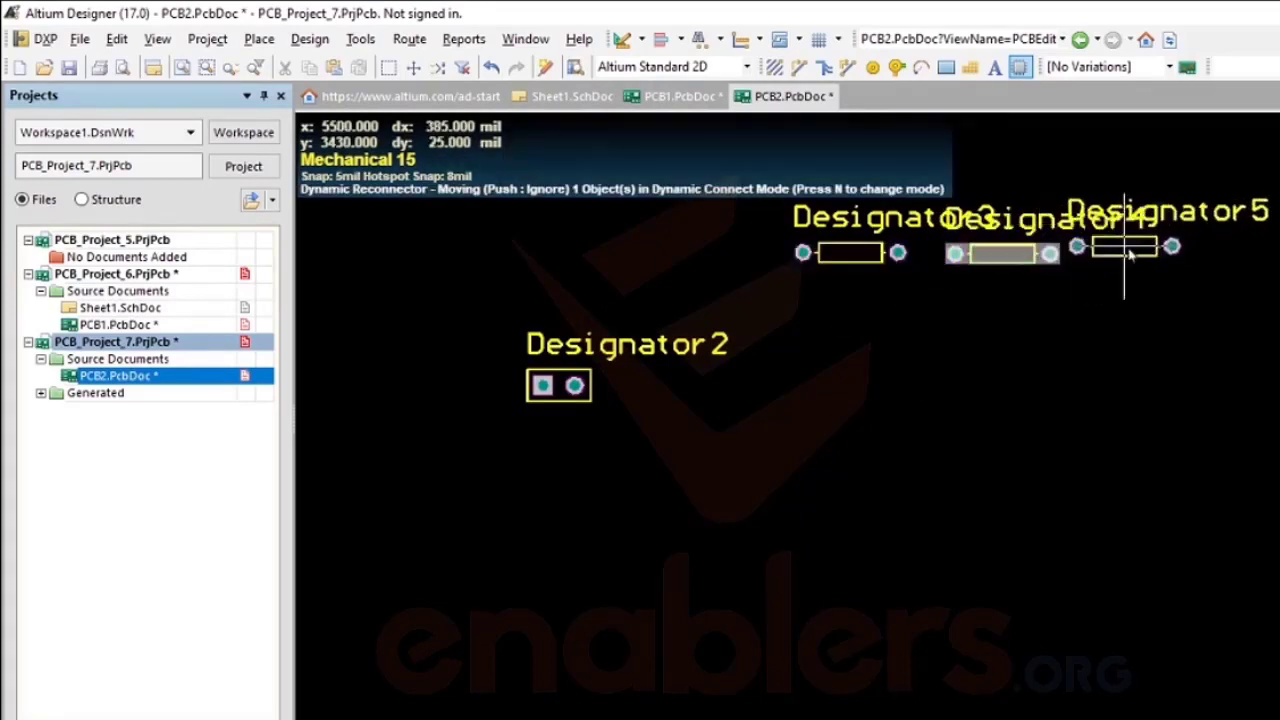
pyautogui.click(1178, 258)
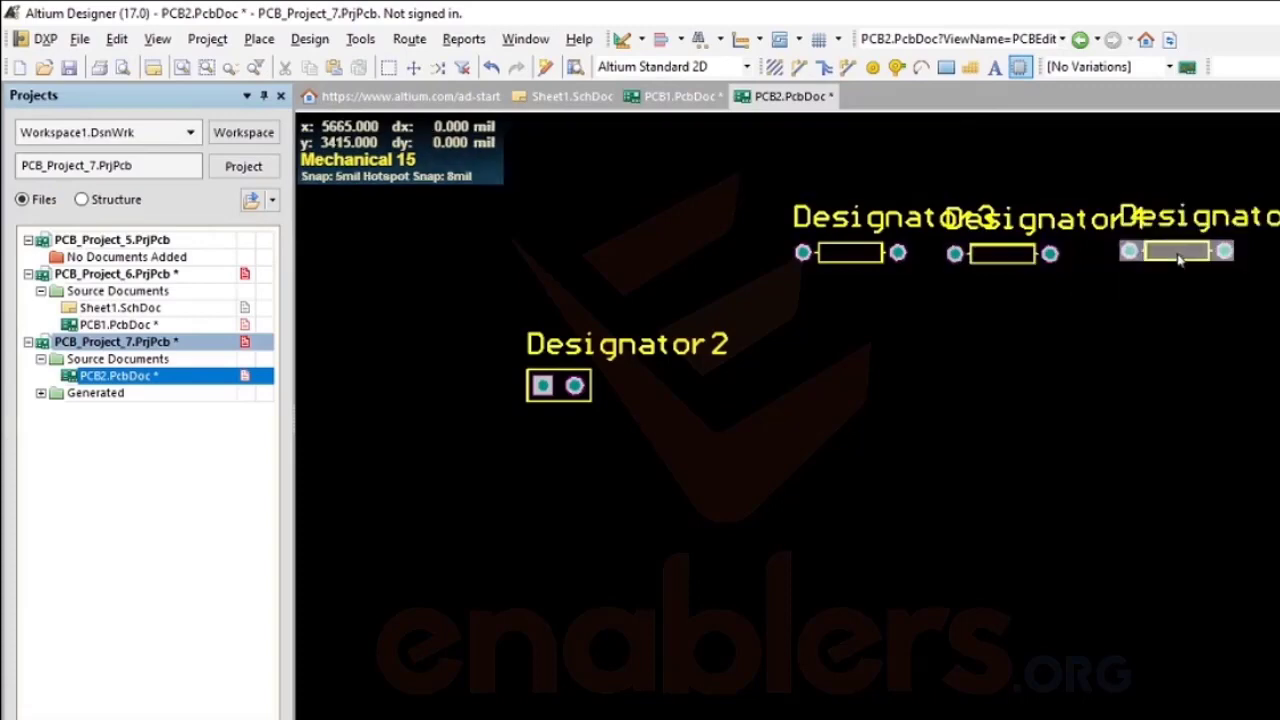
pyautogui.rightClick(1177, 306)
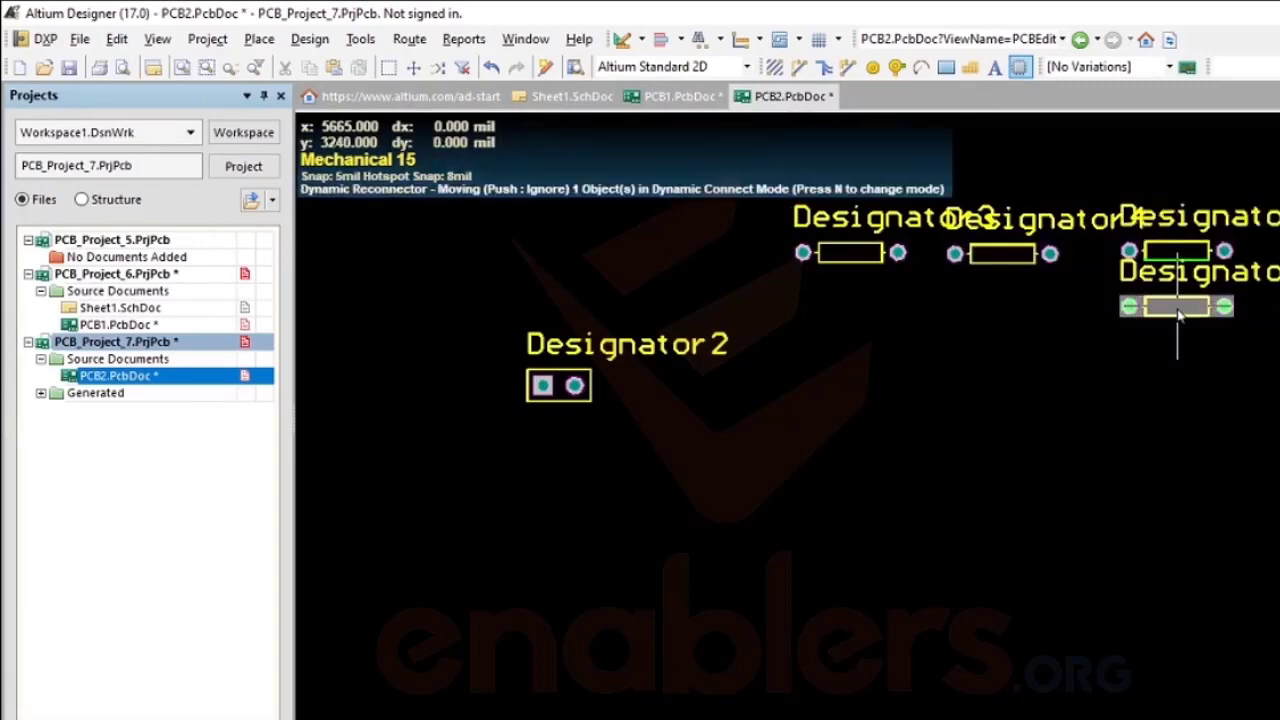
pyautogui.rightClick(1178, 313)
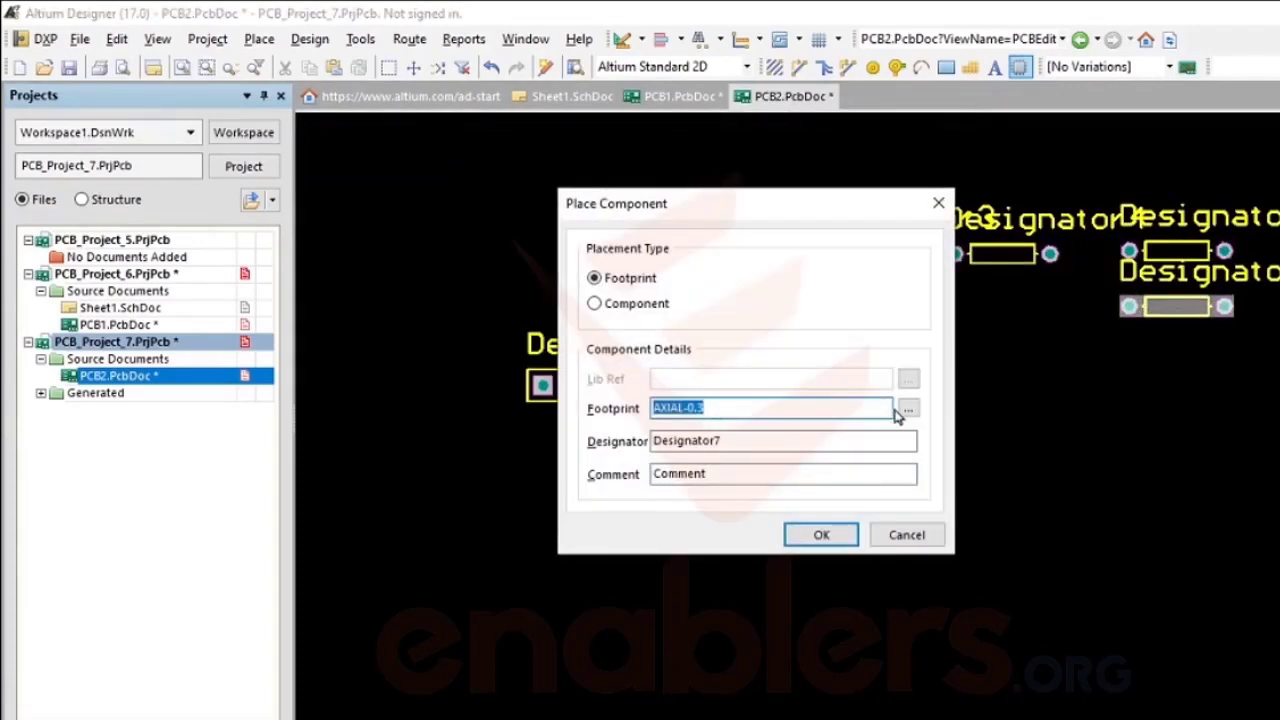
pyautogui.click(907, 409)
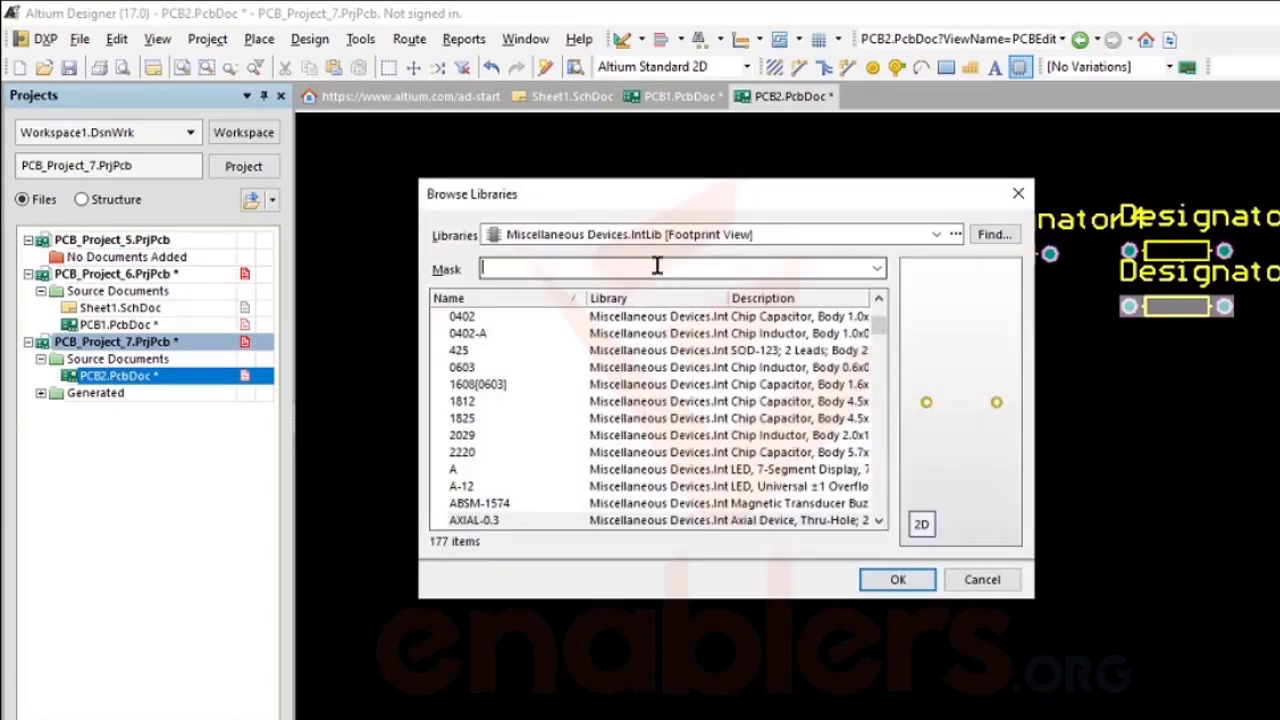
pyautogui.write('ra')
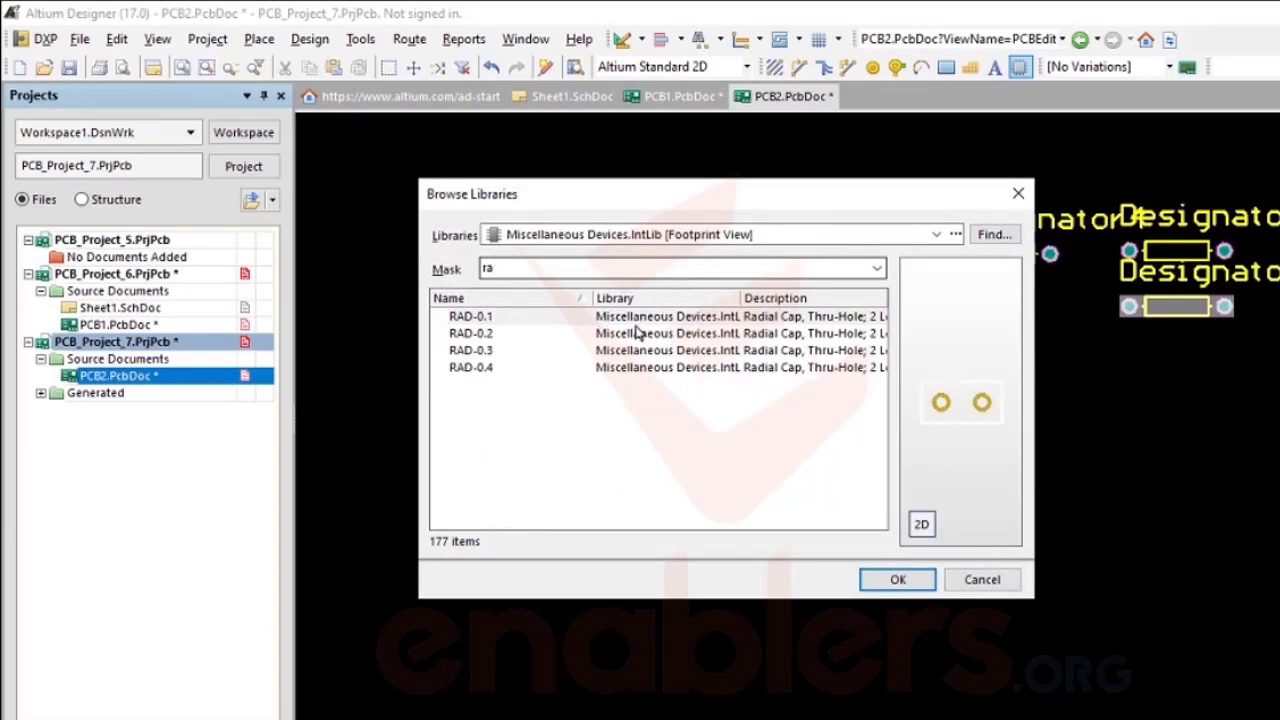
pyautogui.click(576, 320)
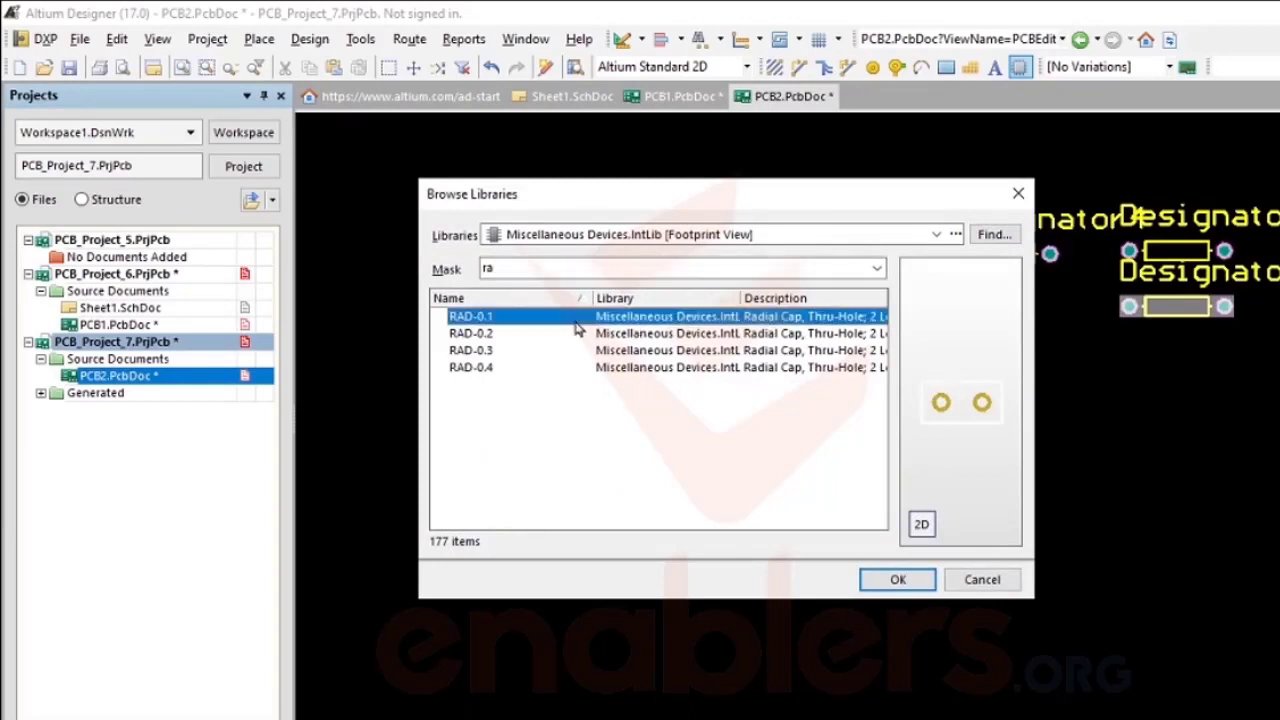
pyautogui.click(718, 330)
pyautogui.click(718, 322)
pyautogui.click(898, 580)
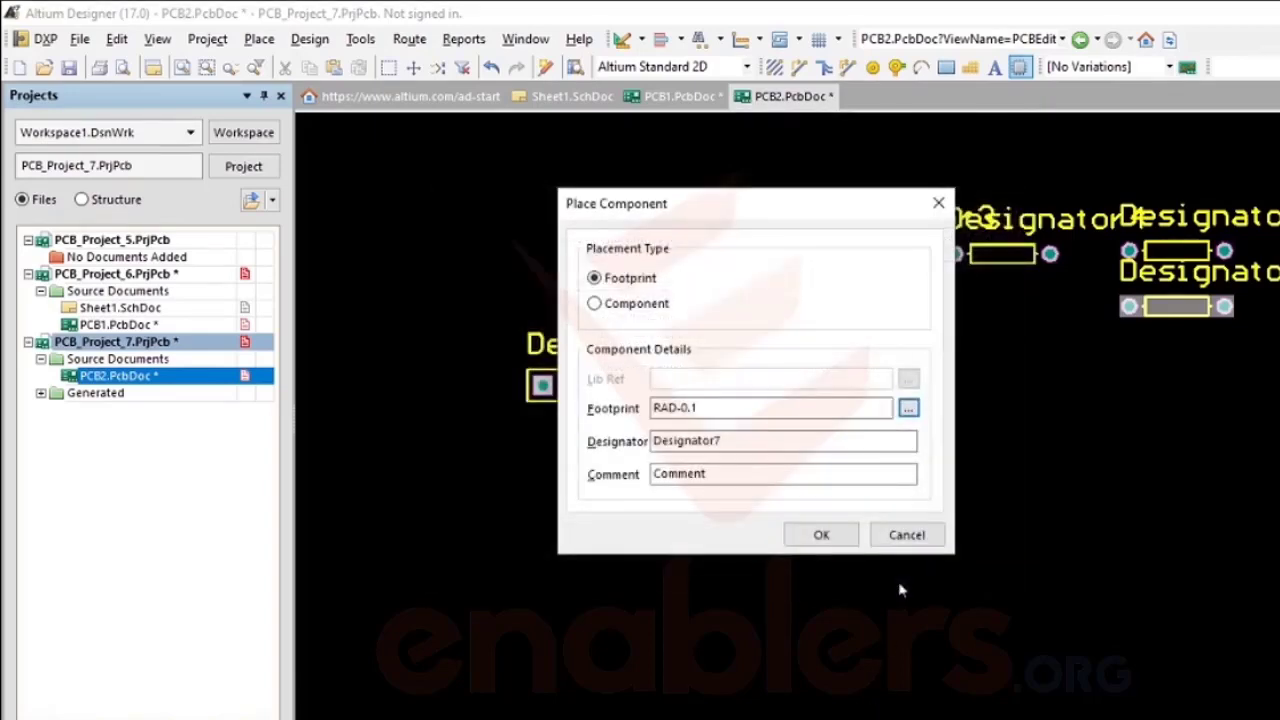
pyautogui.click(816, 531)
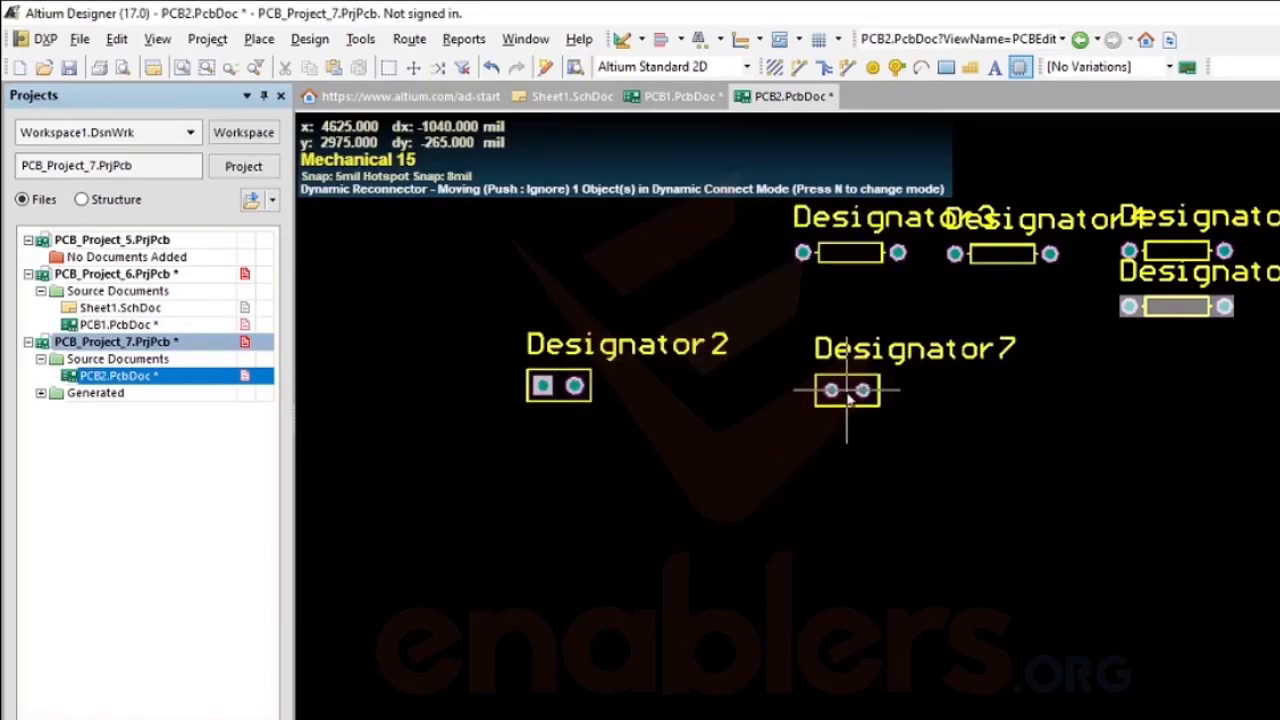
pyautogui.rightClick(847, 397)
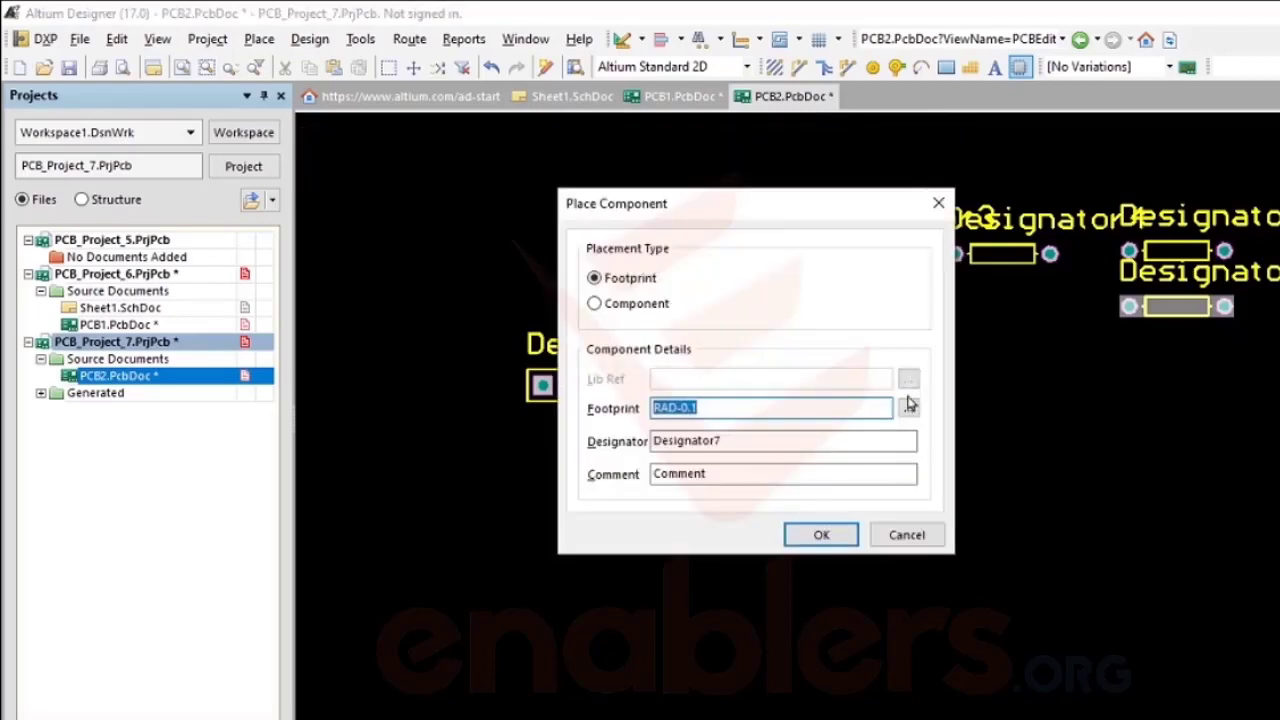
# - Choose the RAD-0.4 footprint from Miscellaneous Devices.IntLib, filtering by "ra", and accept it for placement
pyautogui.click(908, 406)
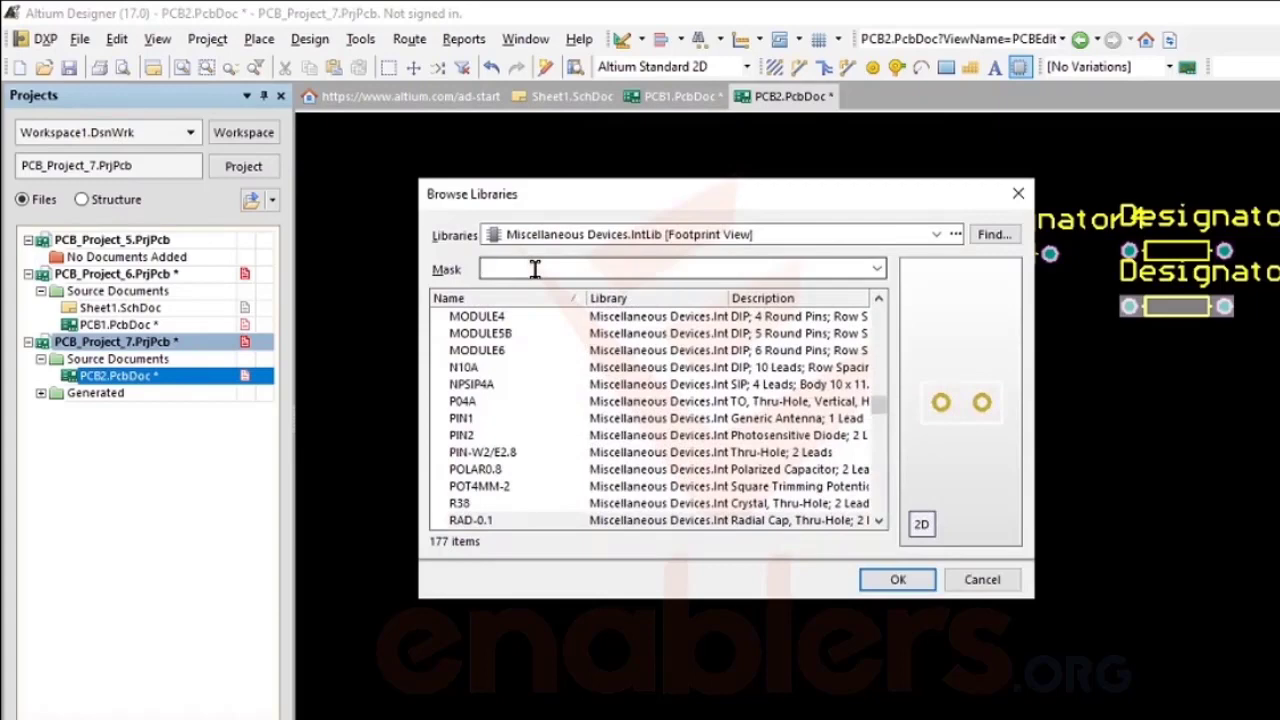
pyautogui.write('a')
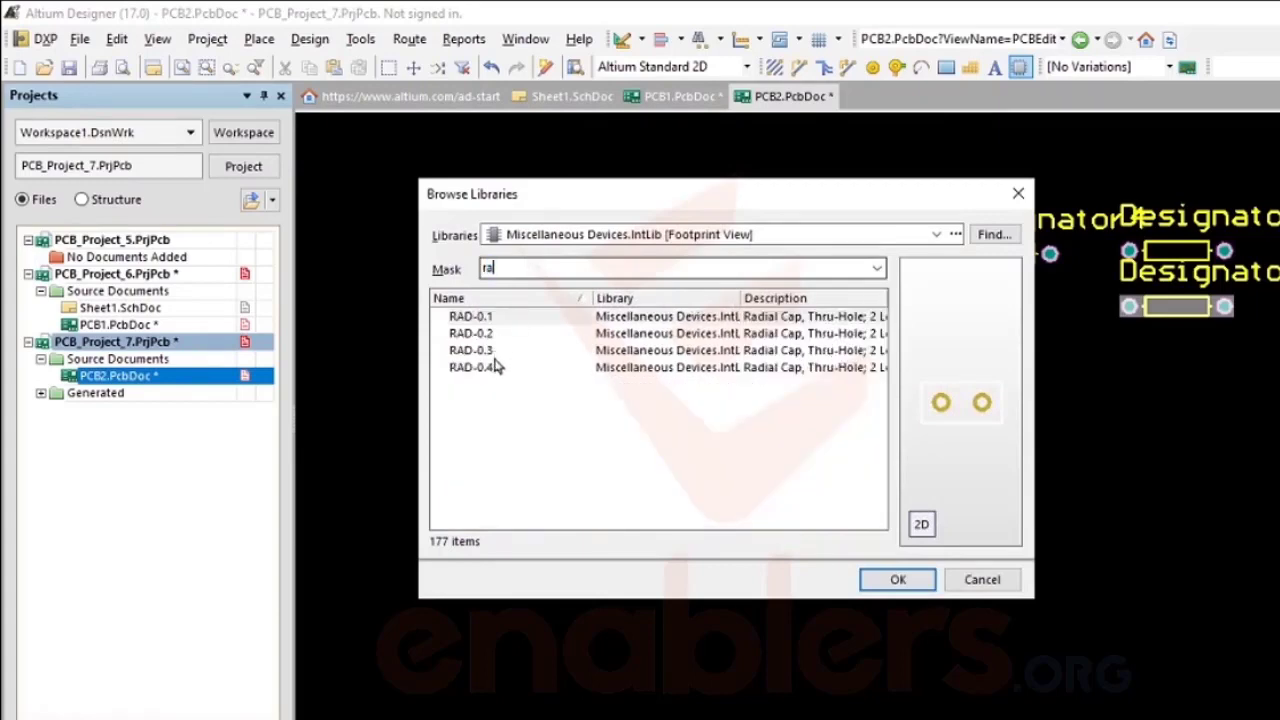
pyautogui.click(493, 370)
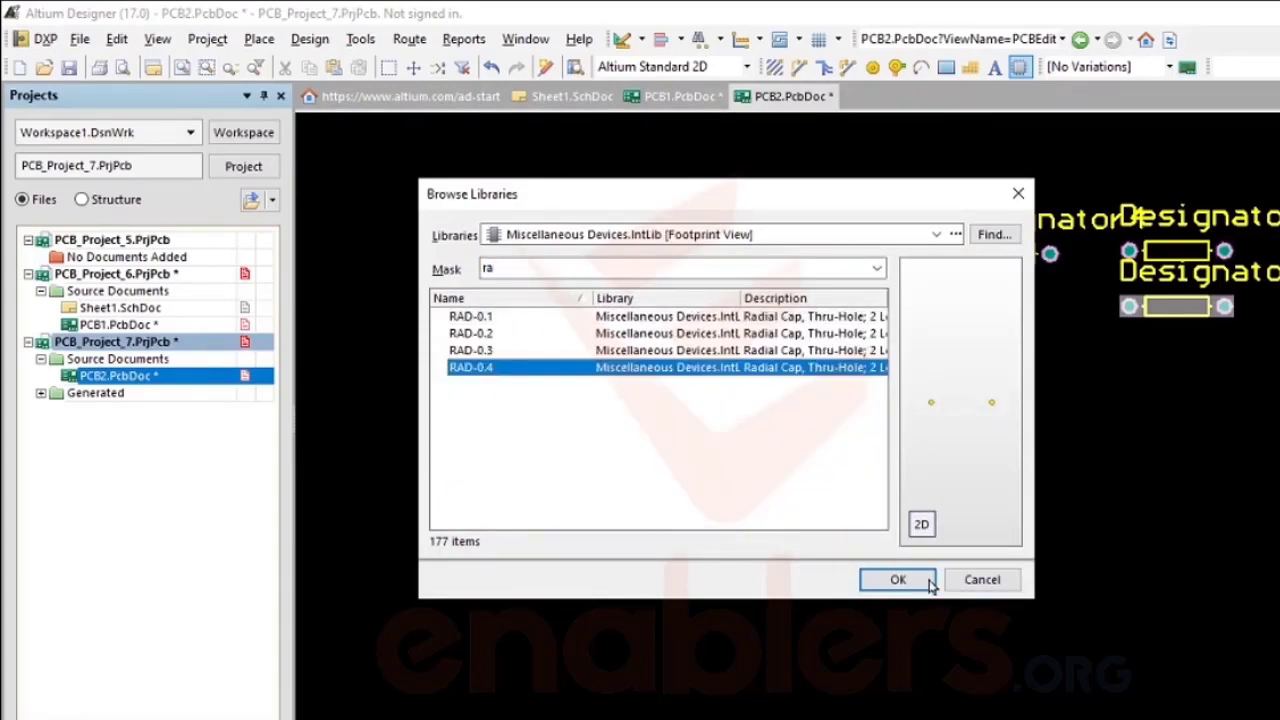
pyautogui.click(898, 579)
pyautogui.click(821, 535)
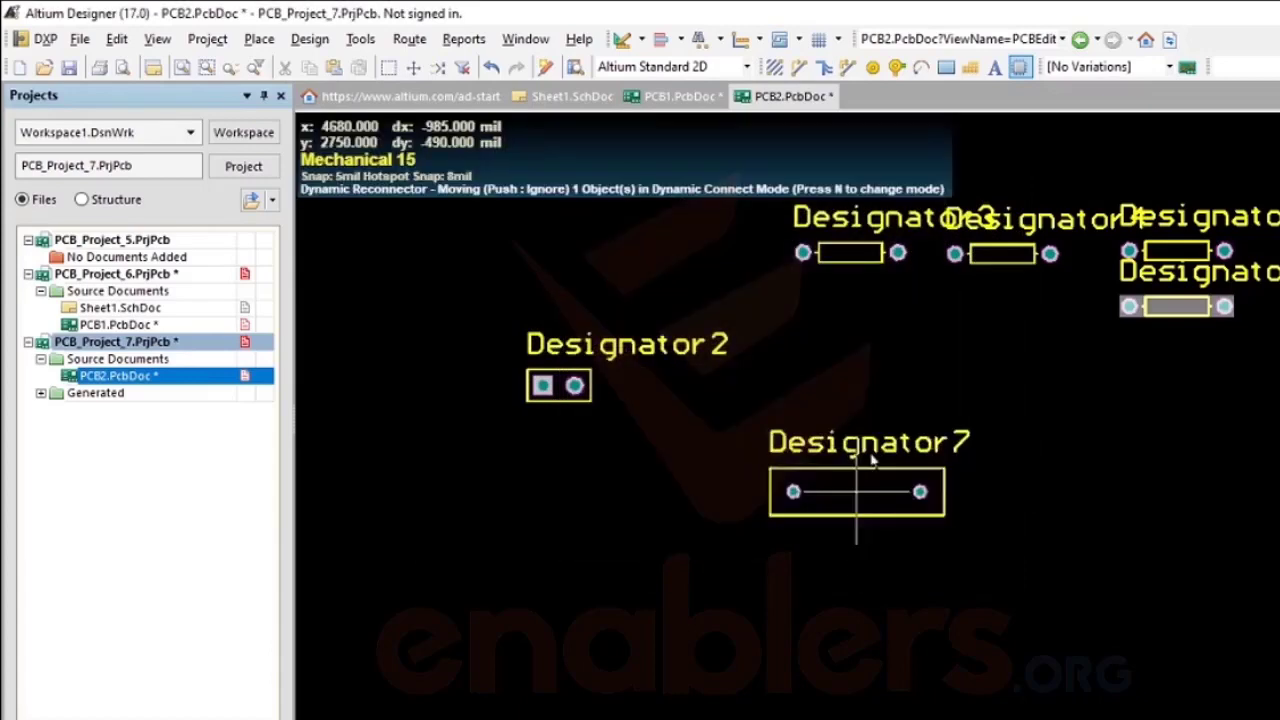
# - Place two RAD-0.4 footprints below the resistors, at about x 4680, y 3050 and x 5470, y 2980 mil
pyautogui.rightClick(865, 377)
pyautogui.click(865, 377)
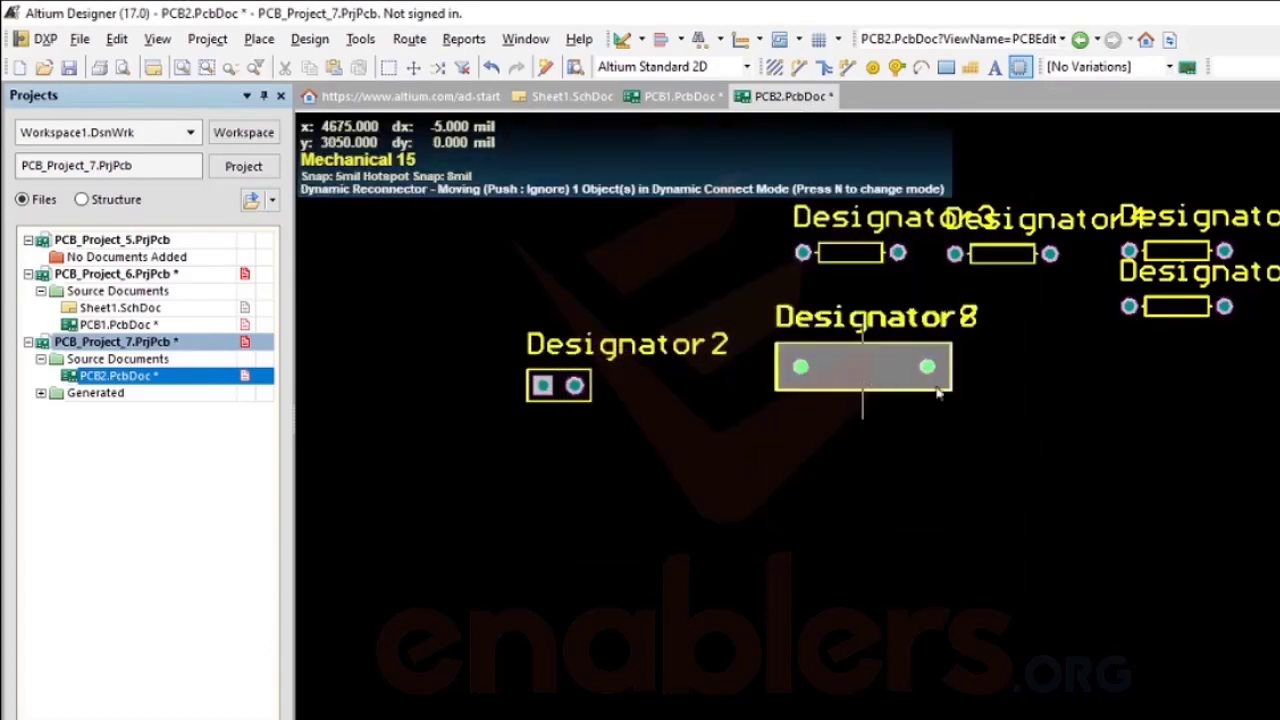
pyautogui.rightClick(1117, 399)
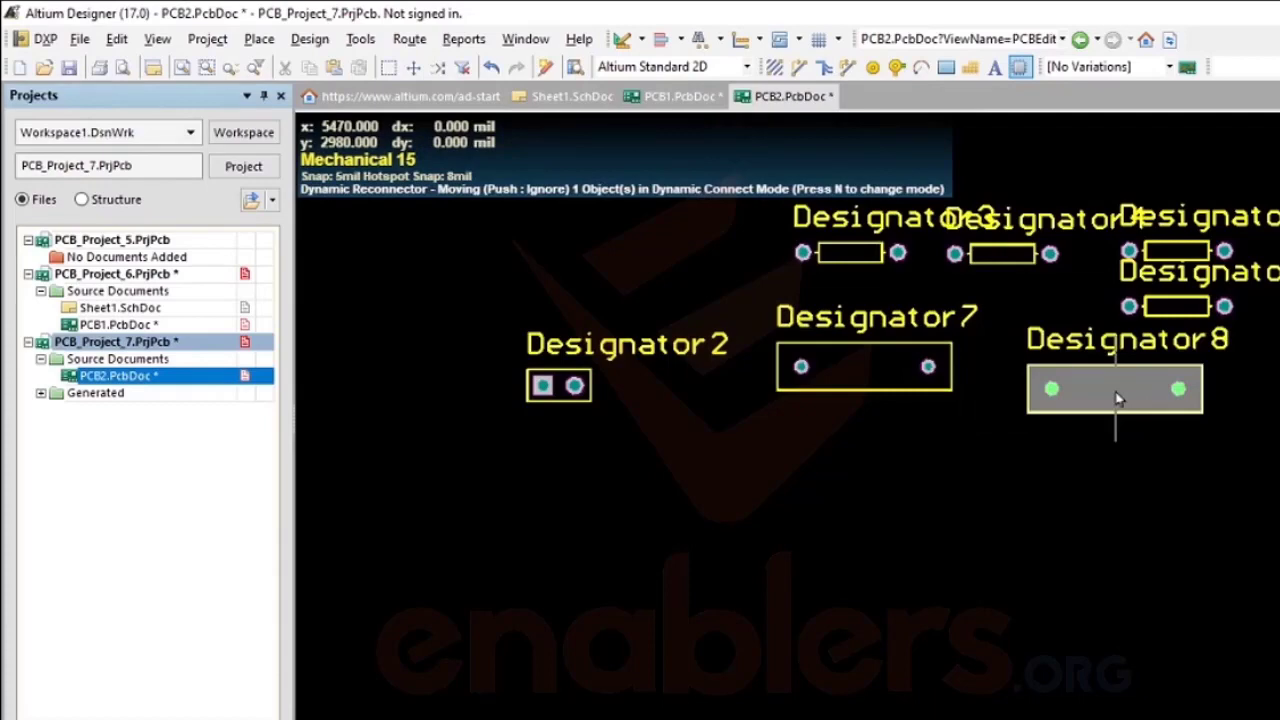
pyautogui.click(1117, 399)
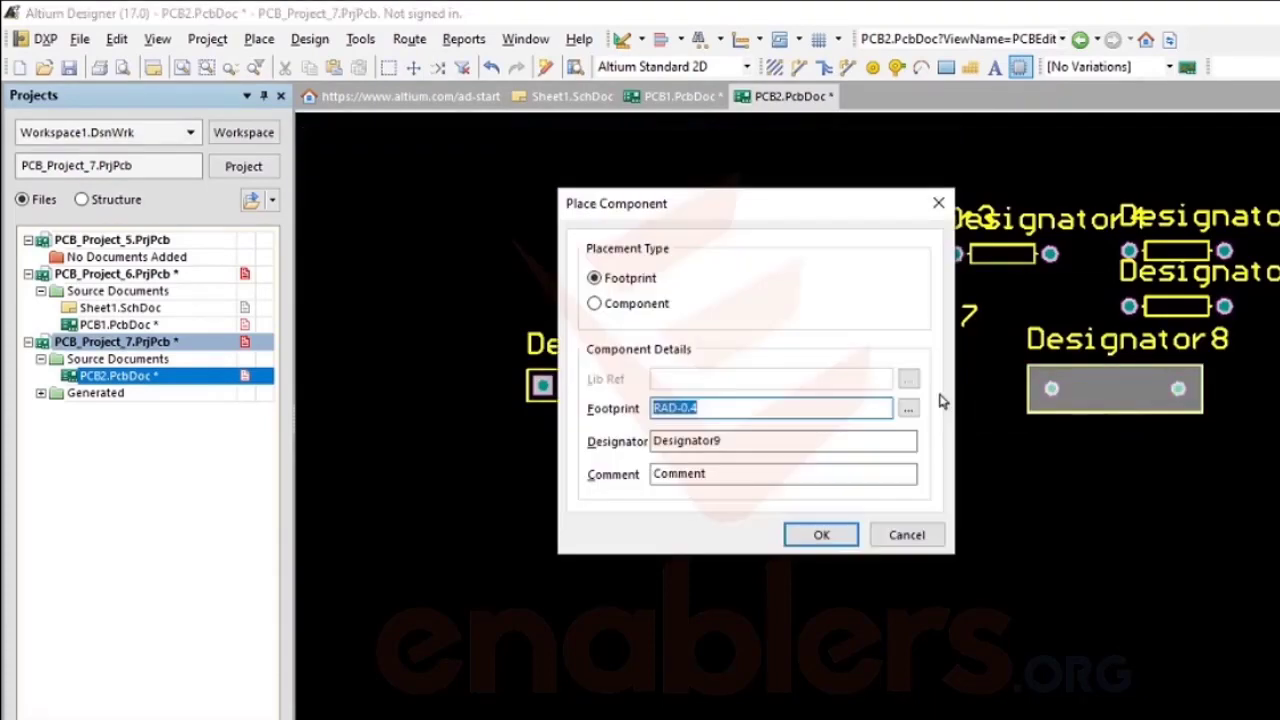
# - Choose the TO-92 transistor footprint from Miscellaneous Devices.IntLib, filtering by "to", and accept it for placement
pyautogui.click(912, 411)
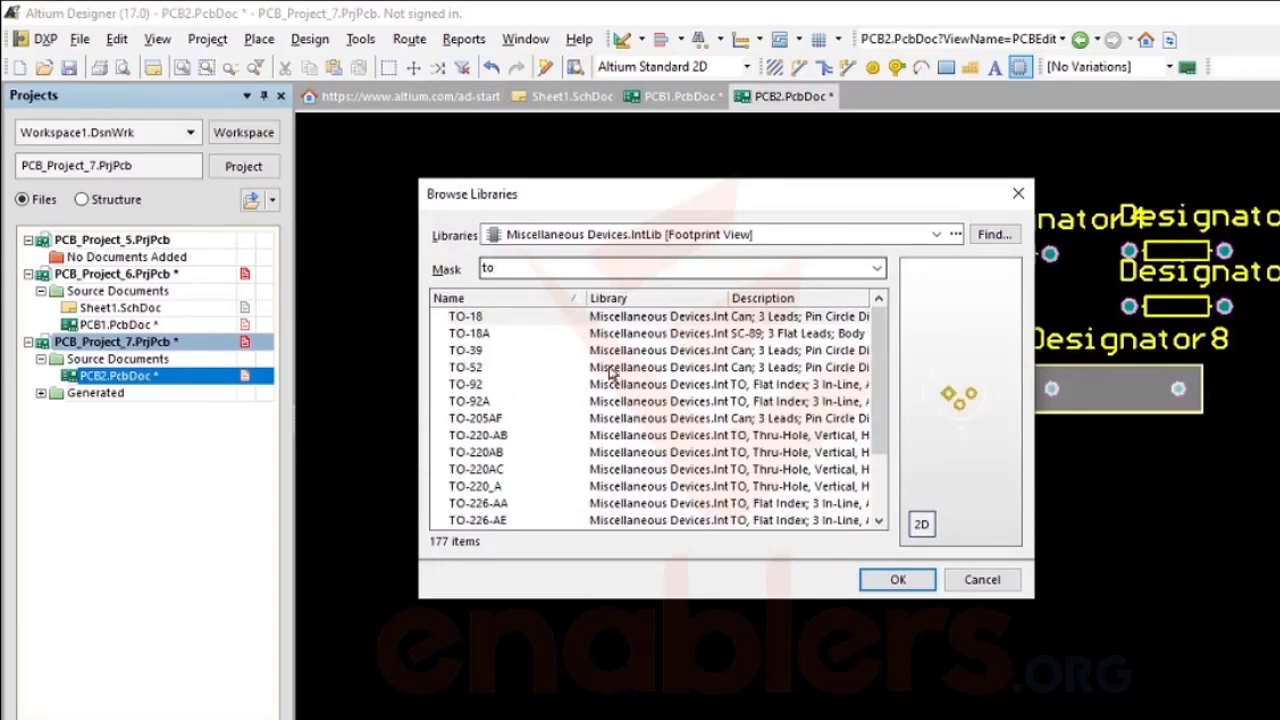
pyautogui.click(470, 387)
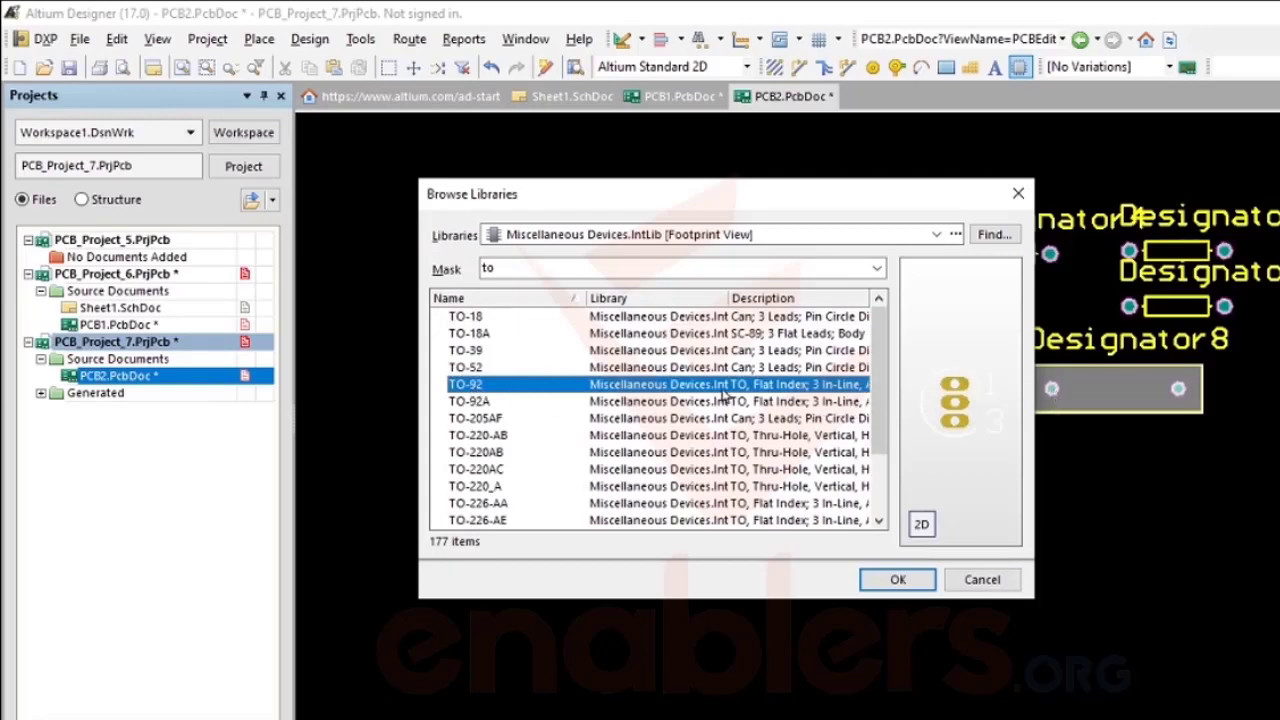
pyautogui.click(899, 580)
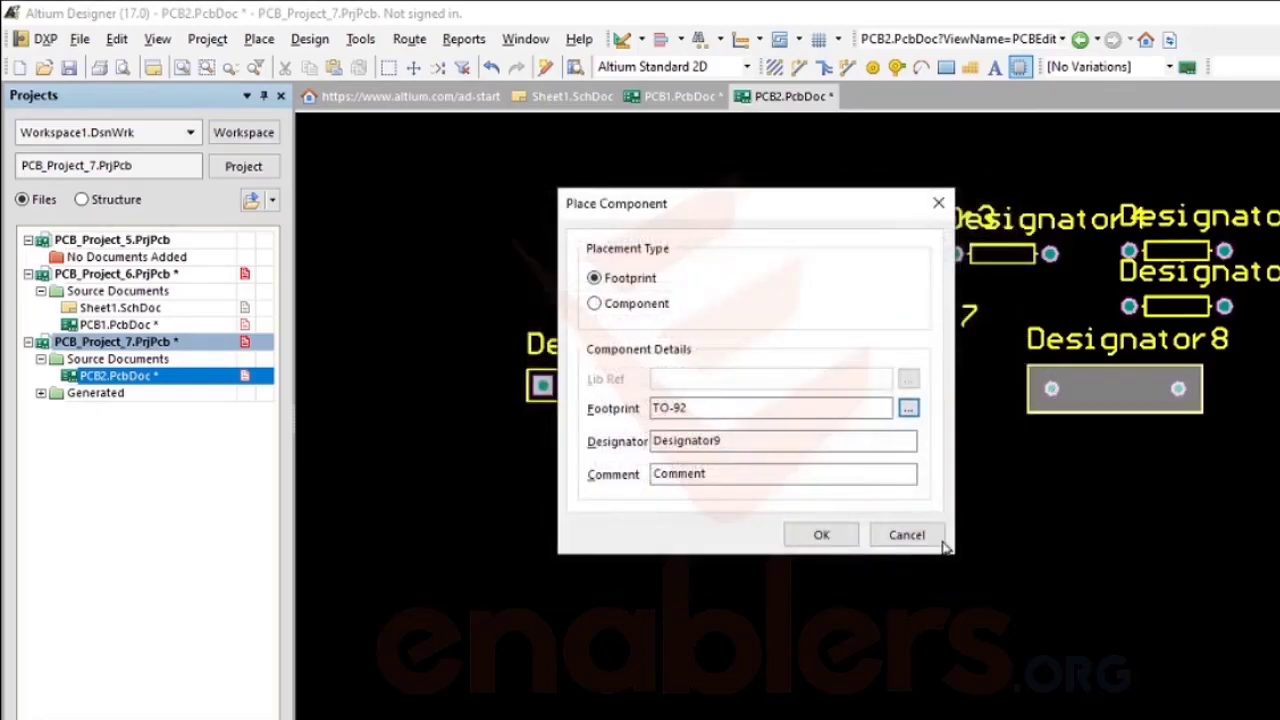
pyautogui.click(821, 535)
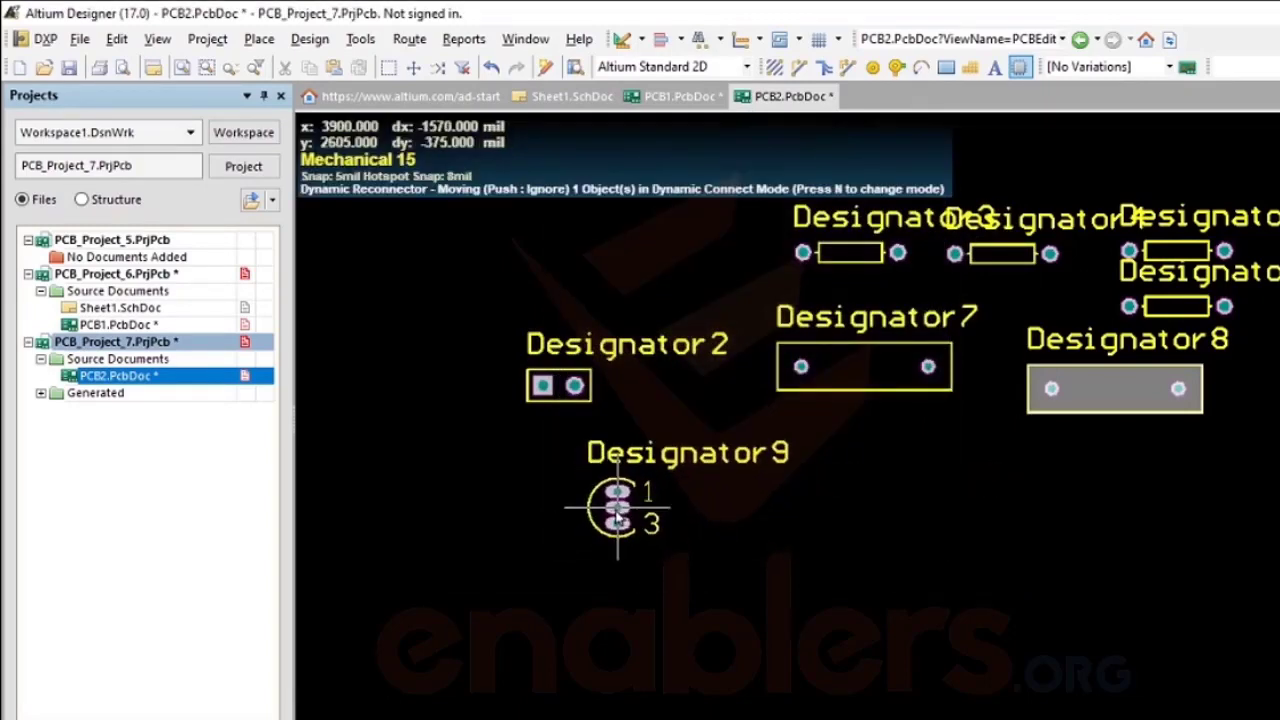
# - Place two TO-92 footprints below the capacitors, at about x 3885, y 2595 and x 5560, y 2545 mil, and end component placement
pyautogui.click(612, 512)
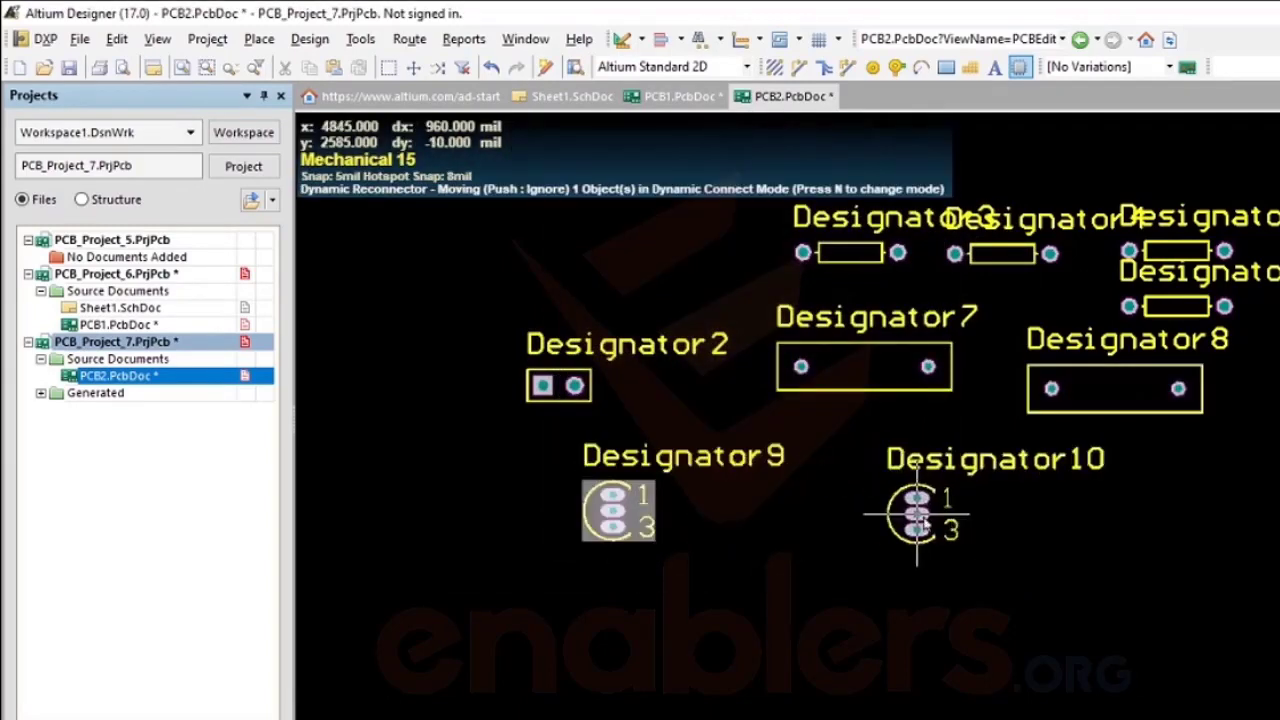
pyautogui.click(1145, 528)
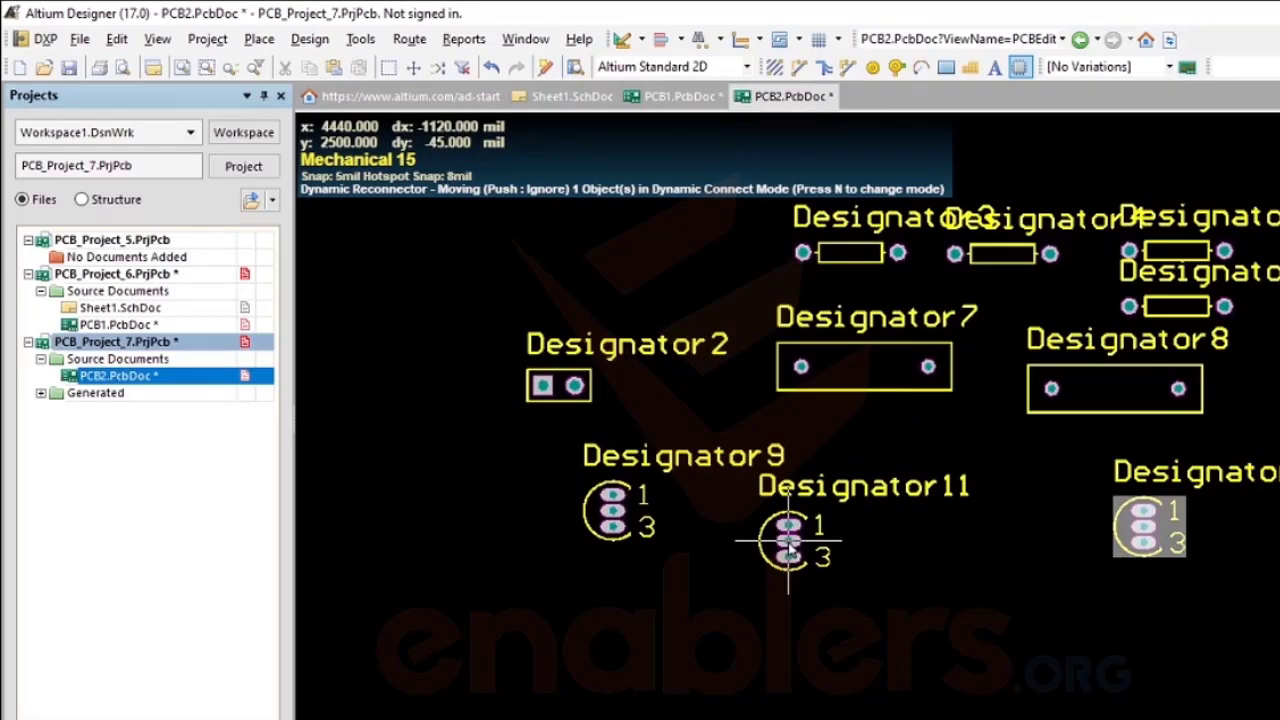
pyautogui.rightClick(788, 540)
pyautogui.click(908, 534)
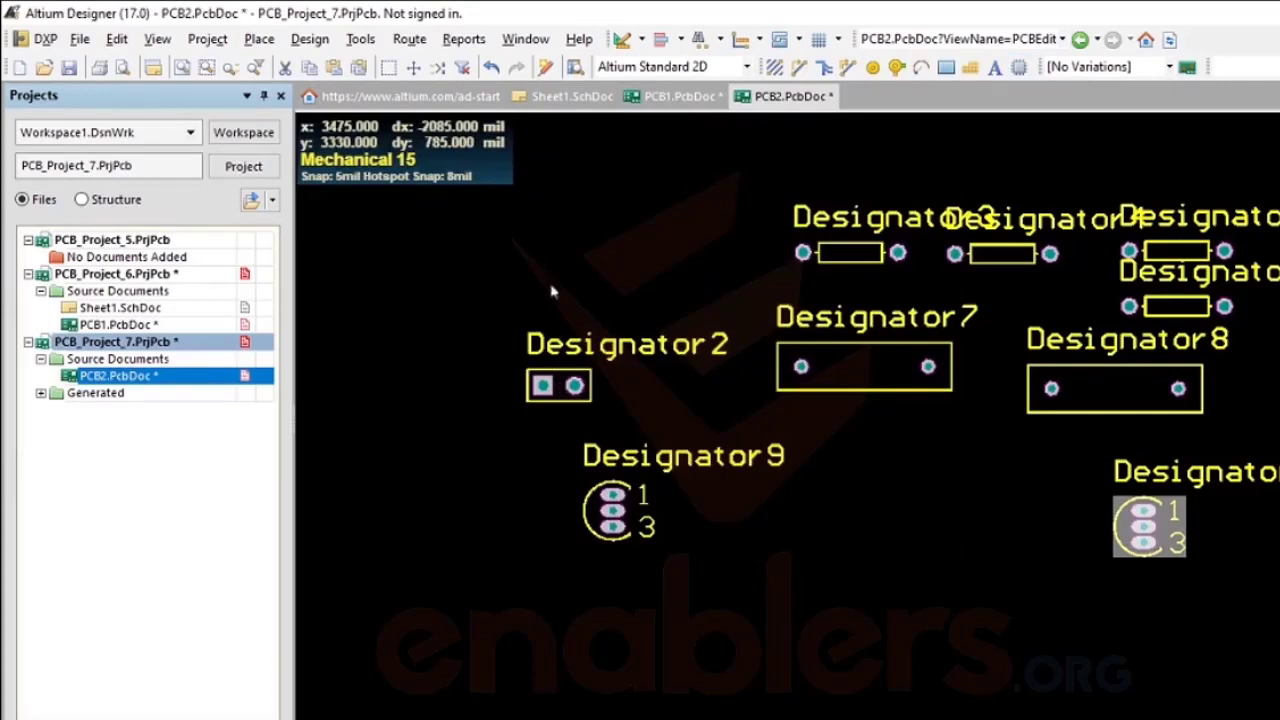
# - Rotate the two-pin header by 90 degrees about its centre
pyautogui.moveTo(467, 285); pyautogui.dragTo(663, 432)
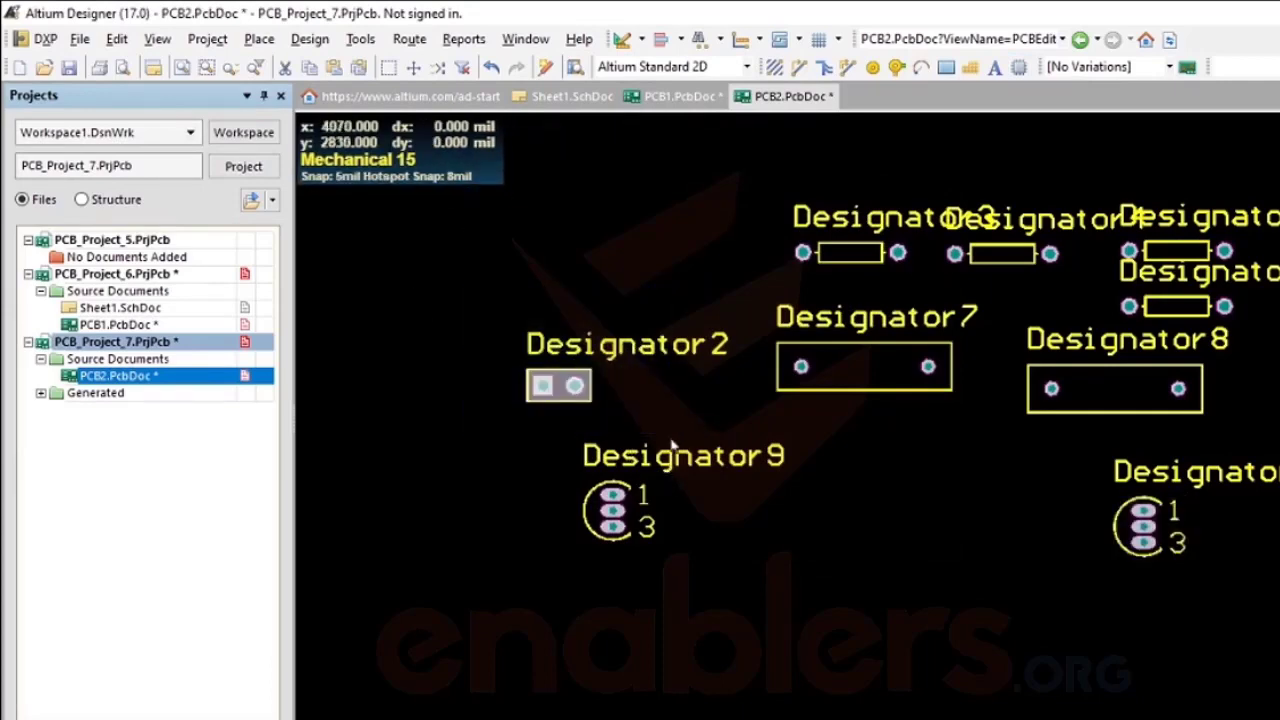
pyautogui.rightClick(567, 390)
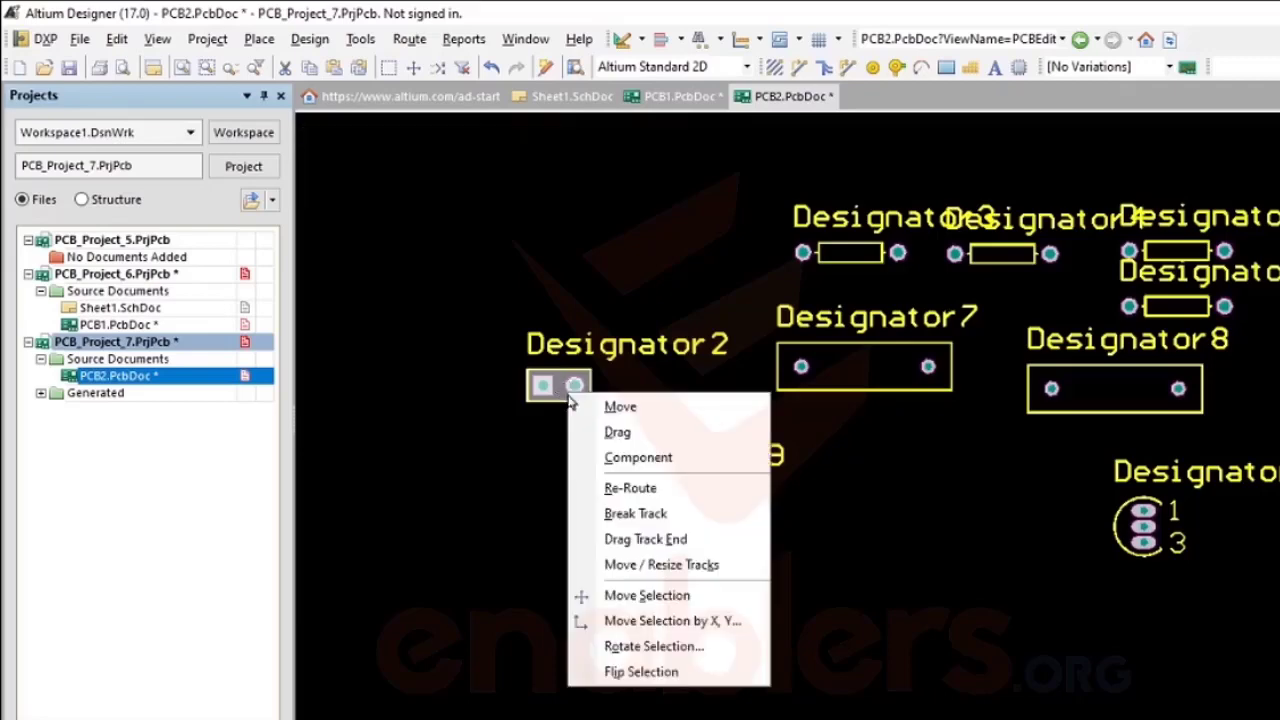
pyautogui.click(693, 656)
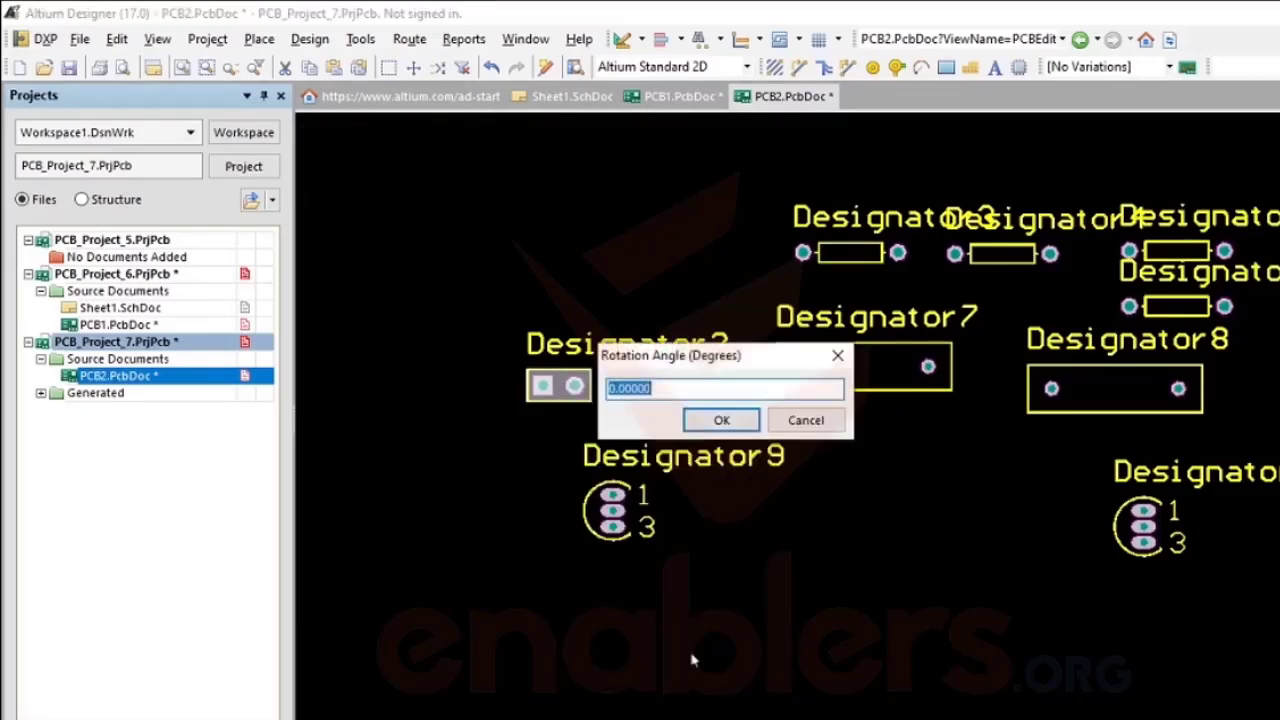
pyautogui.write('90')
pyautogui.press('Return')
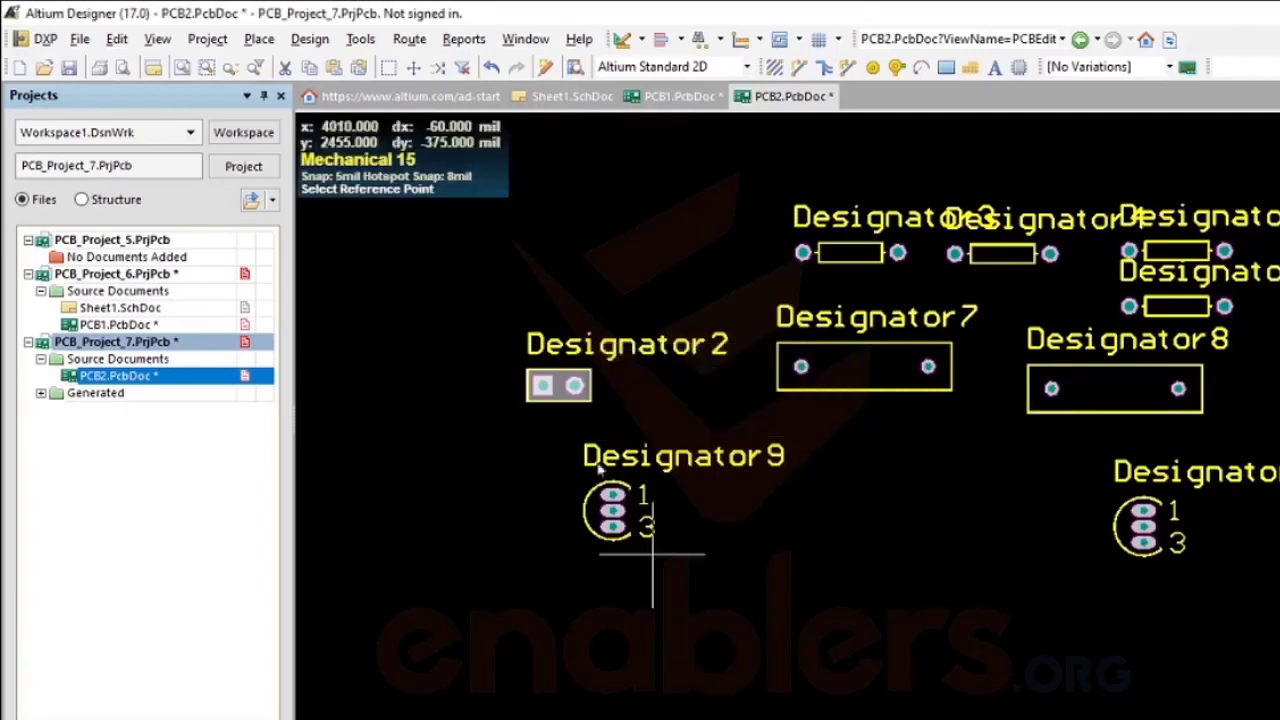
pyautogui.click(560, 386)
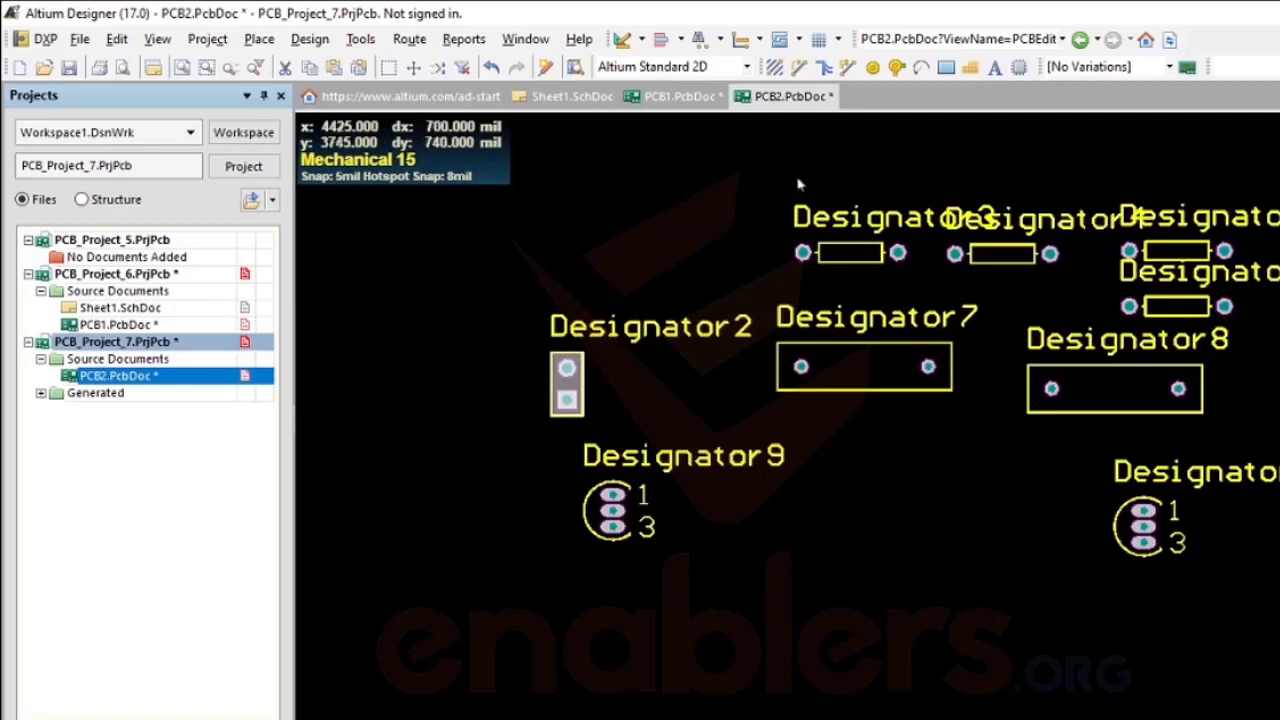
# - Rotate all four AXIAL-0.3 resistor footprints together by 90 degrees so they stand vertically, and clear the selection
pyautogui.moveTo(776, 112); pyautogui.dragTo(1278, 320)
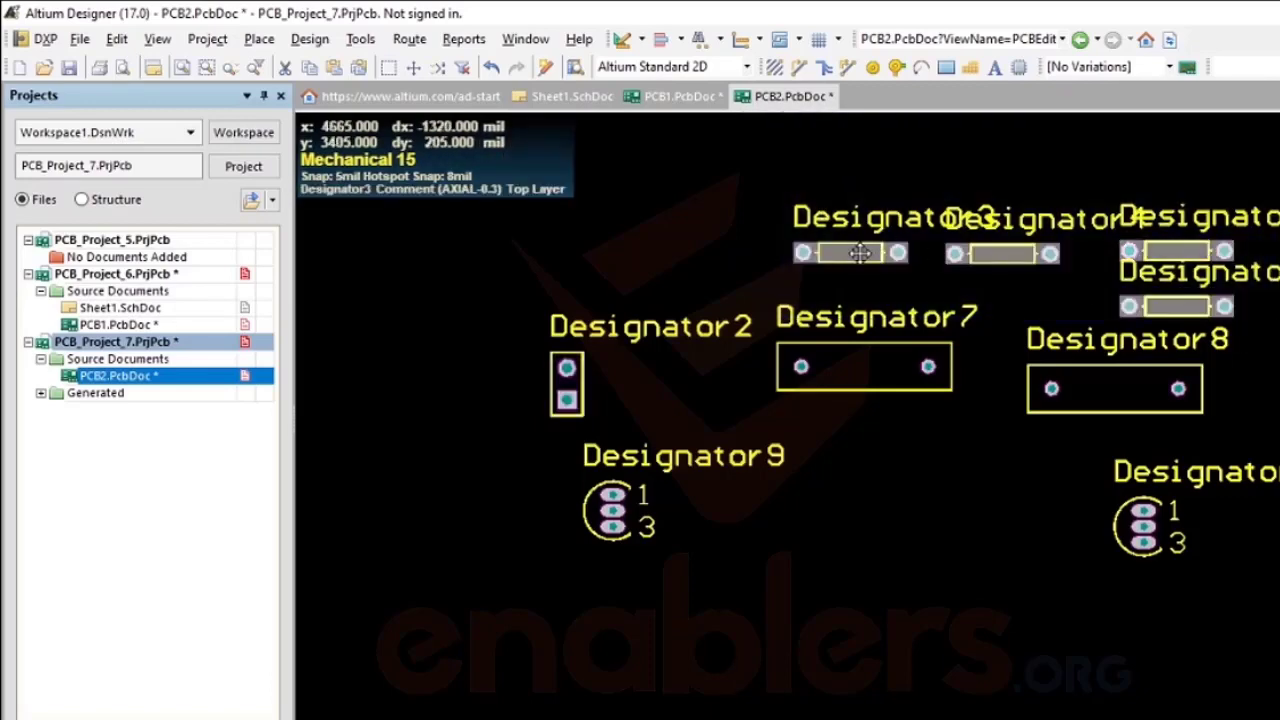
pyautogui.moveTo(858, 252); pyautogui.dragTo(858, 252)
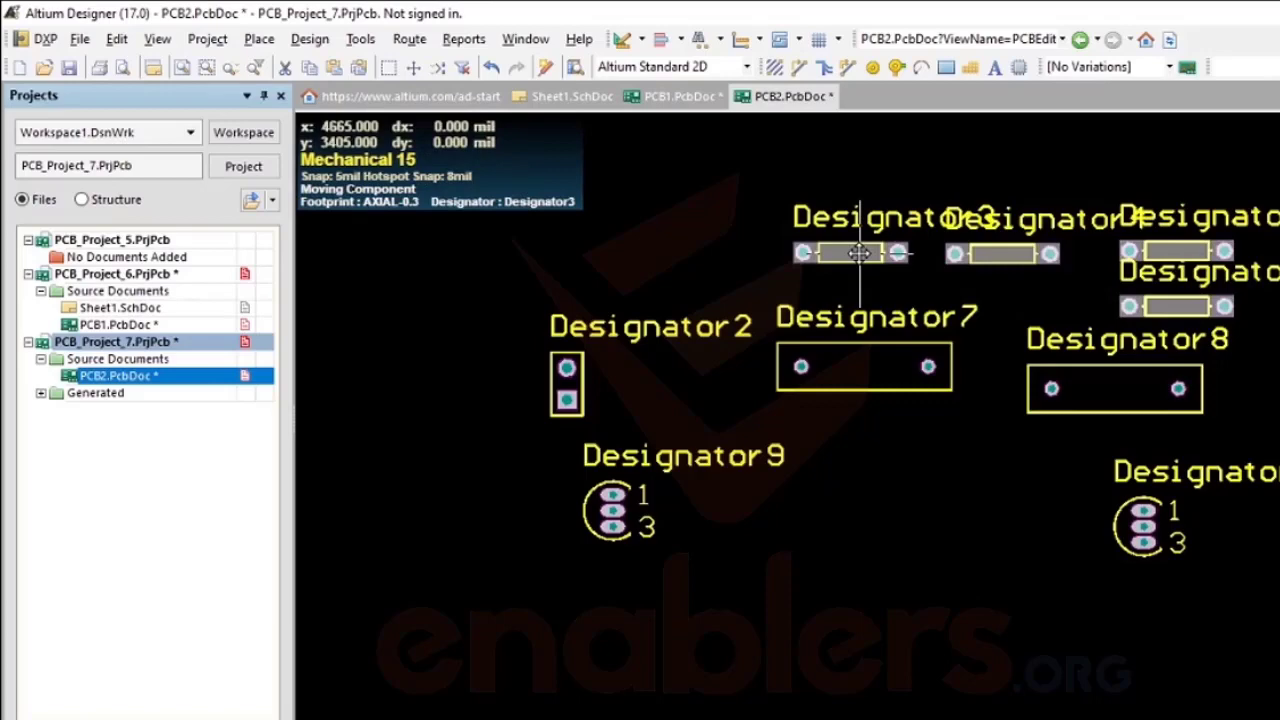
pyautogui.press('space')
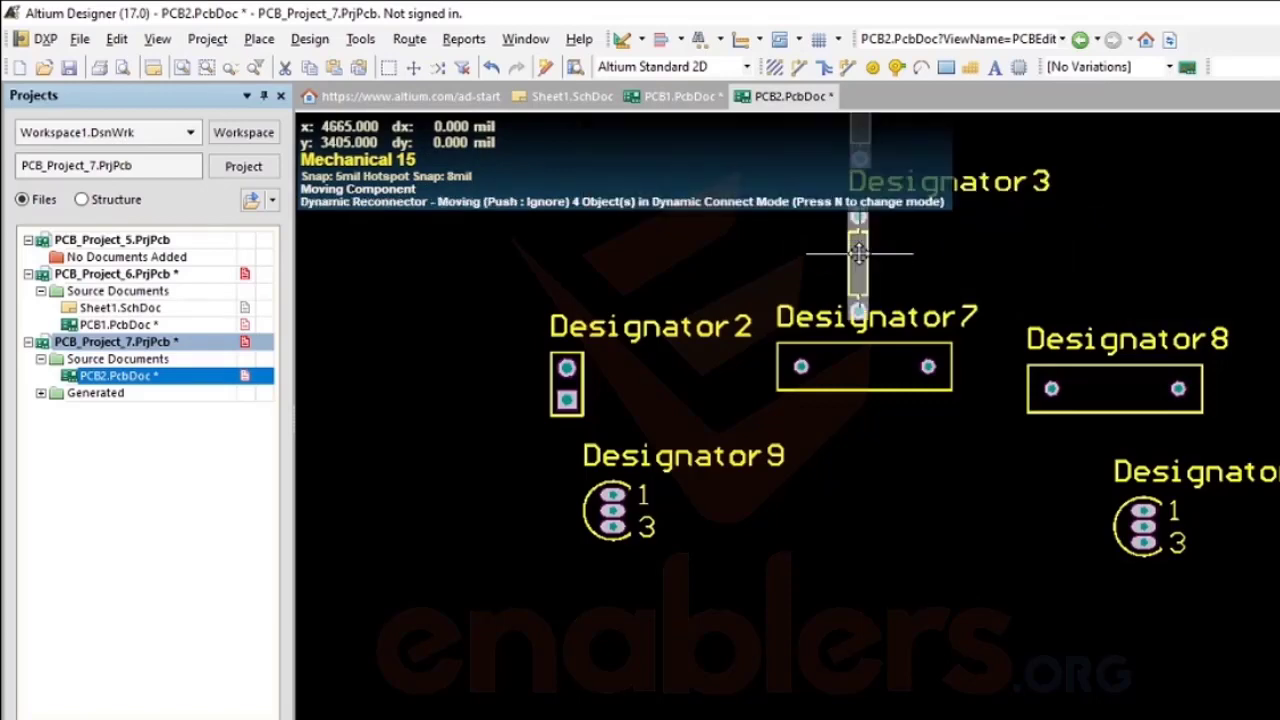
pyautogui.moveTo(858, 252); pyautogui.dragTo(858, 252)
pyautogui.scroll(3, 1120, 252)
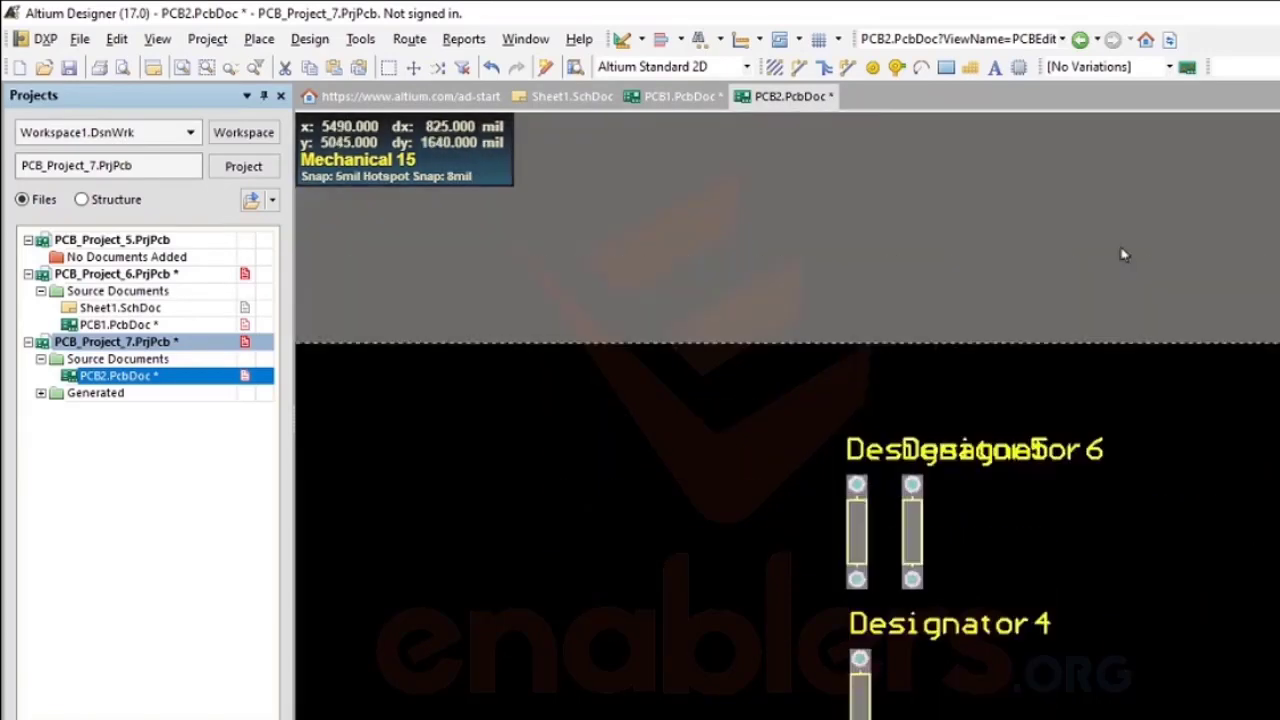
pyautogui.click(942, 359)
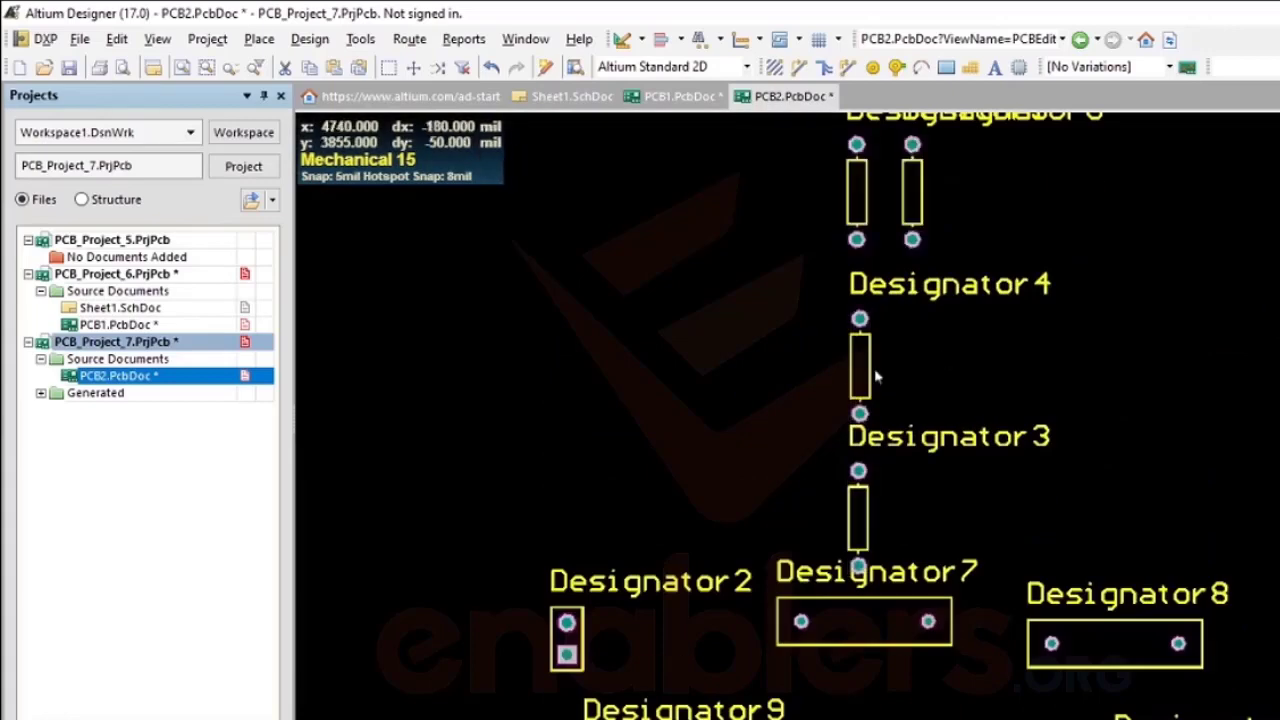
# - Line up the vertical resistors in a row: Designator4 beside Designator3, with Designator6 and Designator5 above the Designator8 capacitor
pyautogui.moveTo(858, 373); pyautogui.dragTo(927, 531)
pyautogui.moveTo(912, 195); pyautogui.dragTo(1167, 520)
pyautogui.moveTo(858, 200); pyautogui.dragTo(1260, 540)
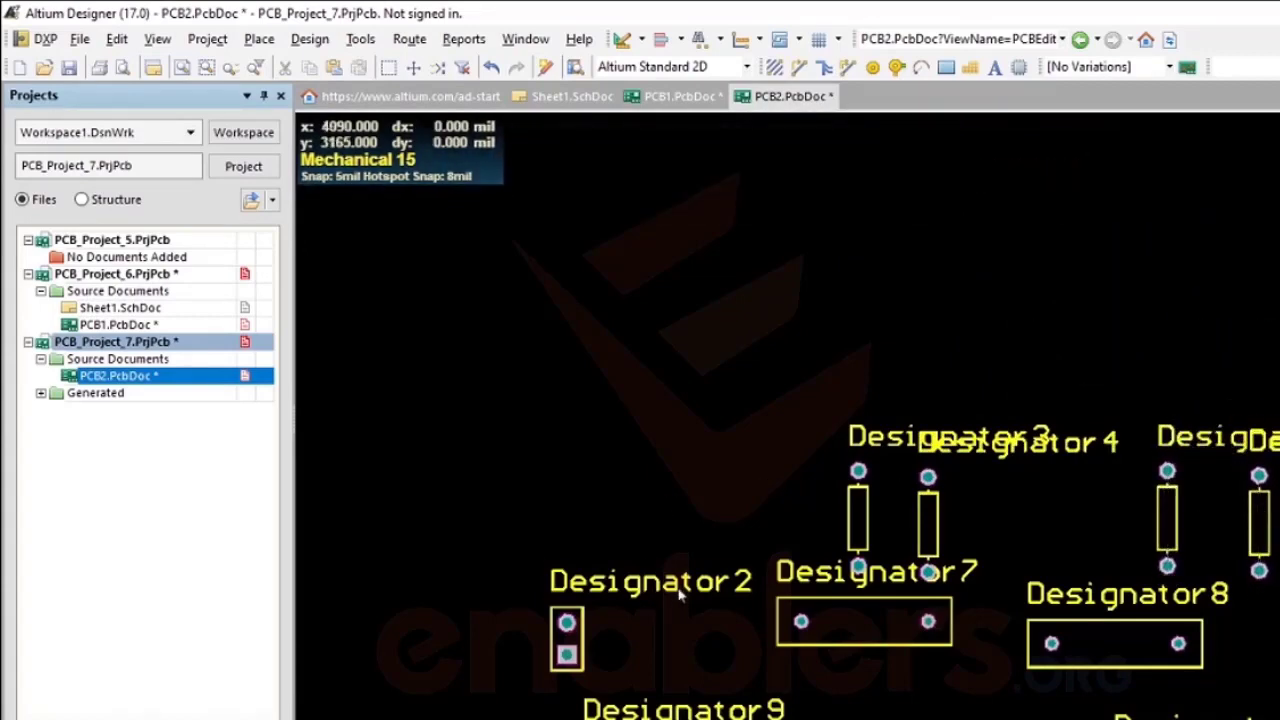
# - Change the two-pin header's designator text to CONNECTOR
pyautogui.doubleClick(678, 592)
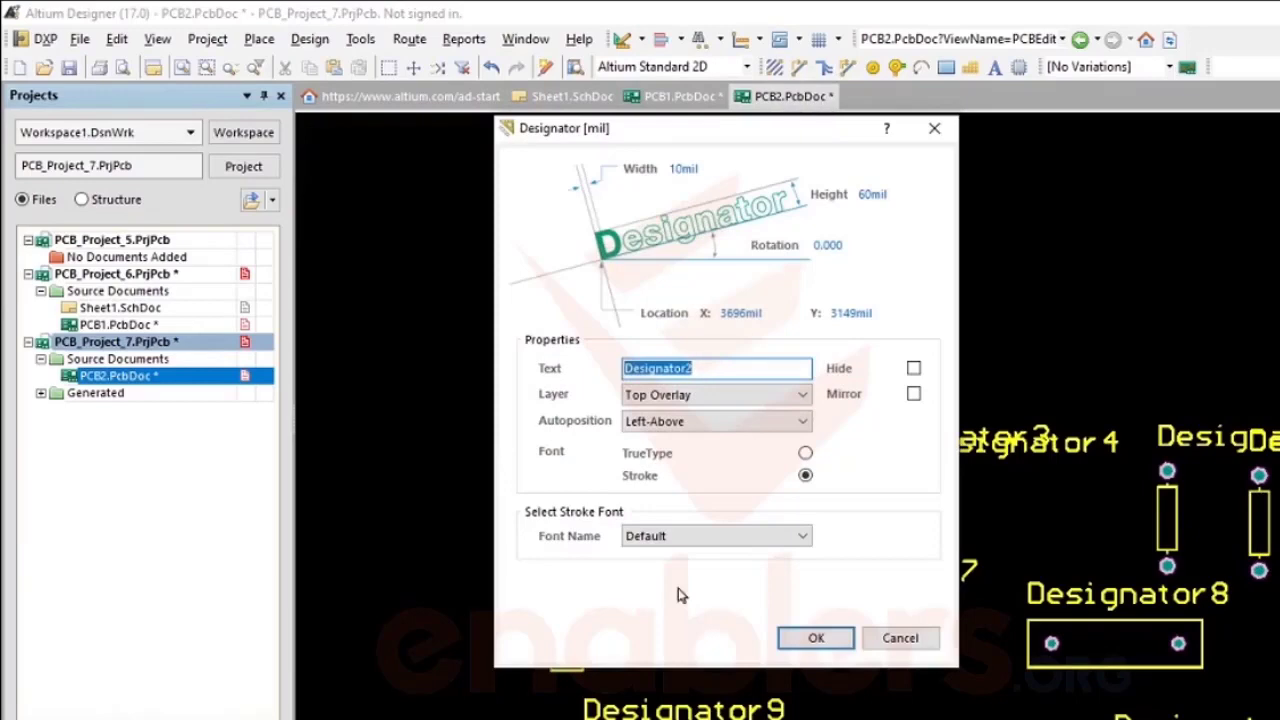
pyautogui.press('BackSpace')
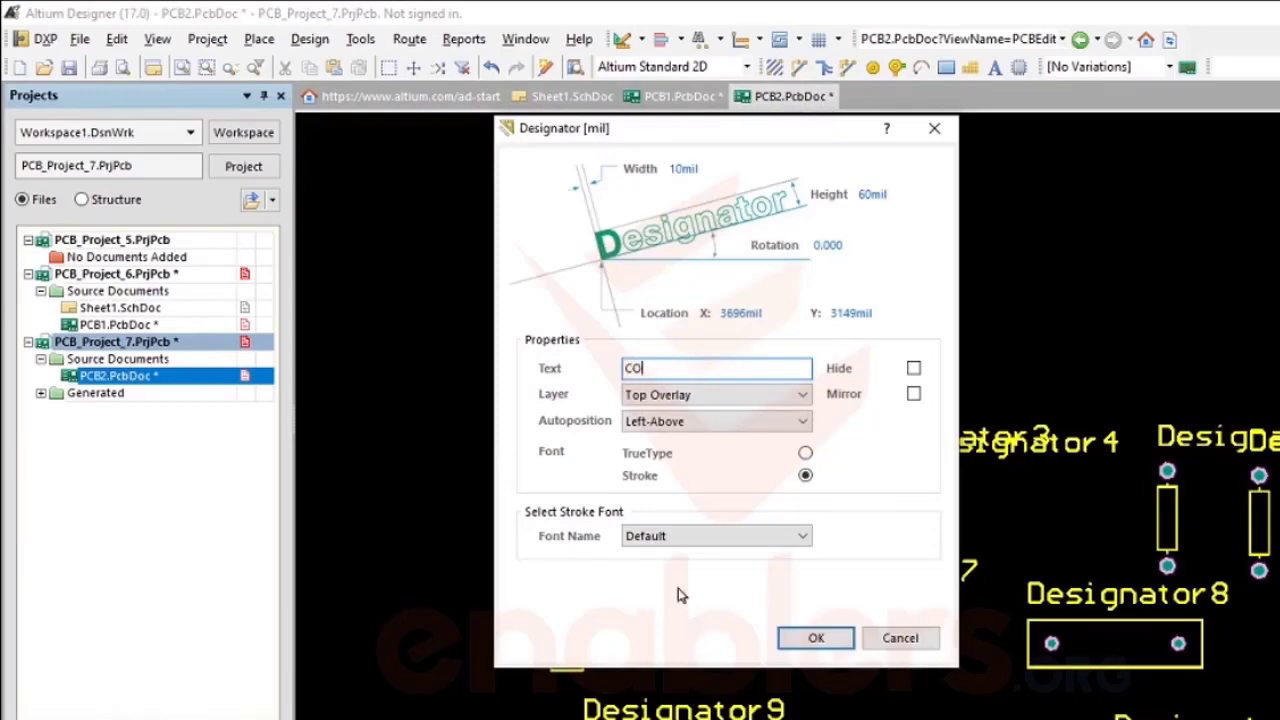
pyautogui.write('CONNECTOR')
pyautogui.press('Return')
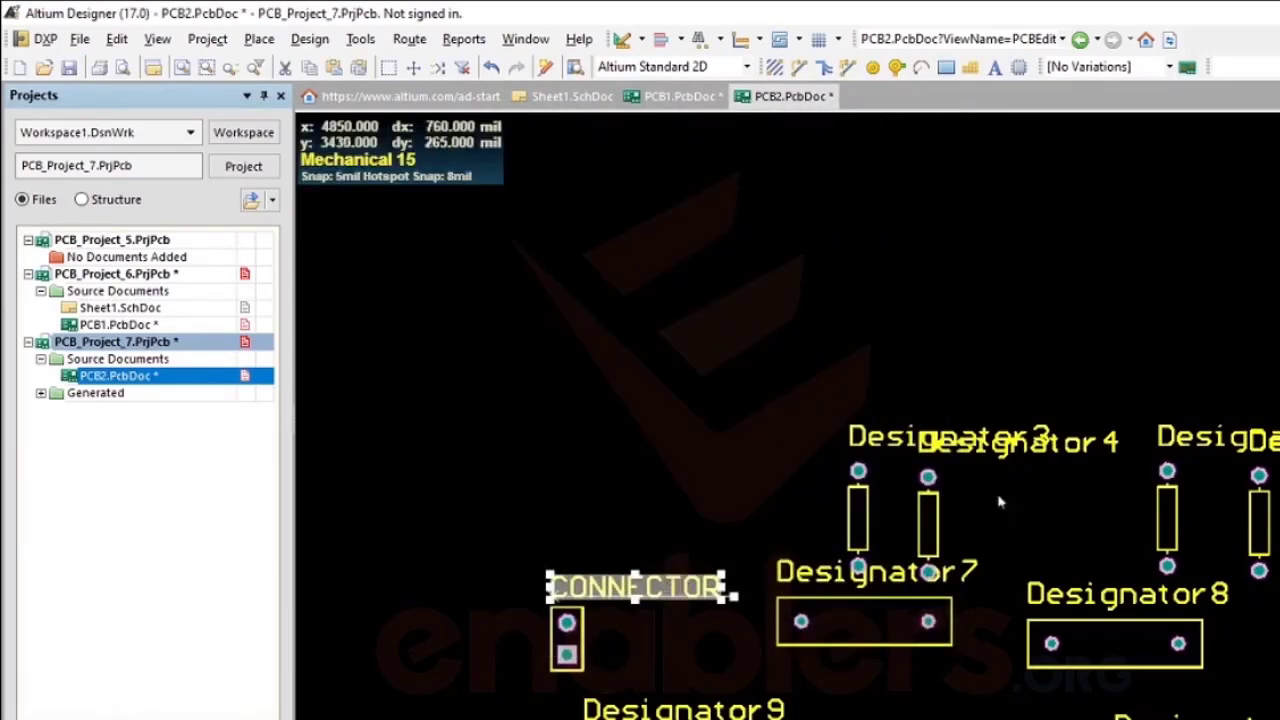
# - Change the designator text of the Designator3 resistor to R1 and of the Designator4 resistor to R2
pyautogui.doubleClick(883, 434)
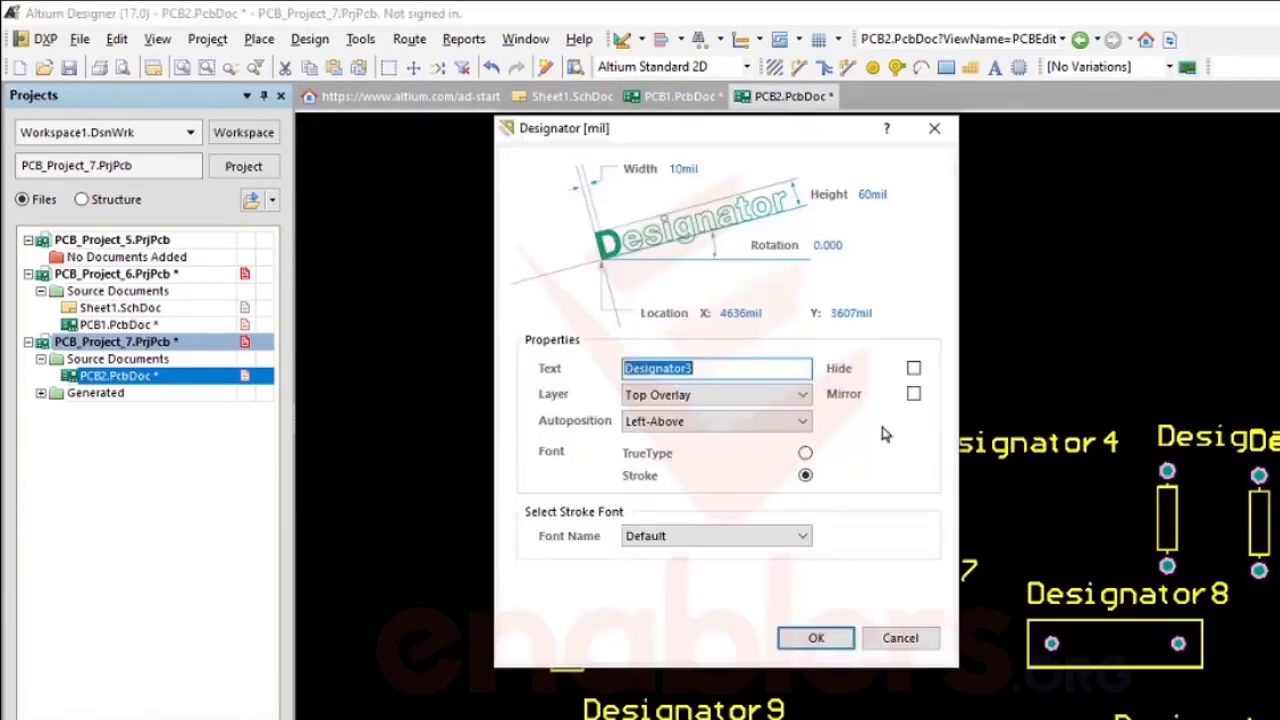
pyautogui.write('R1')
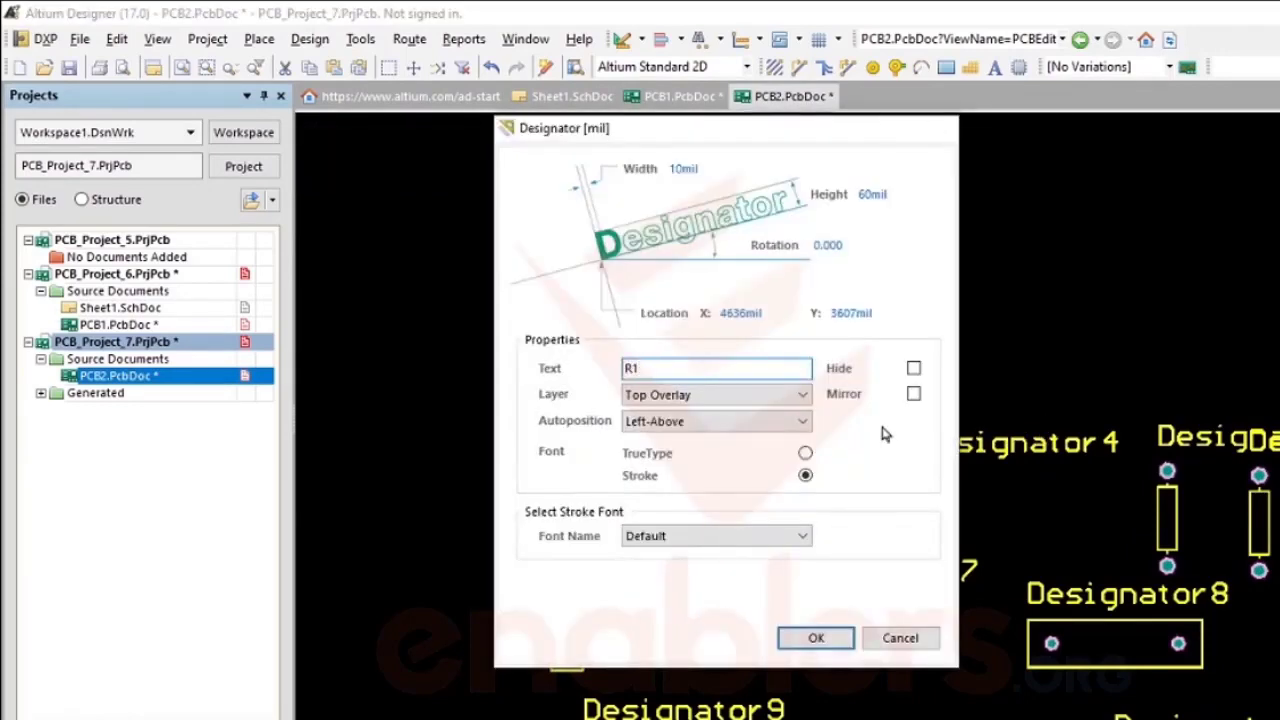
pyautogui.press('Return')
pyautogui.doubleClick(957, 441)
pyautogui.write('R2')
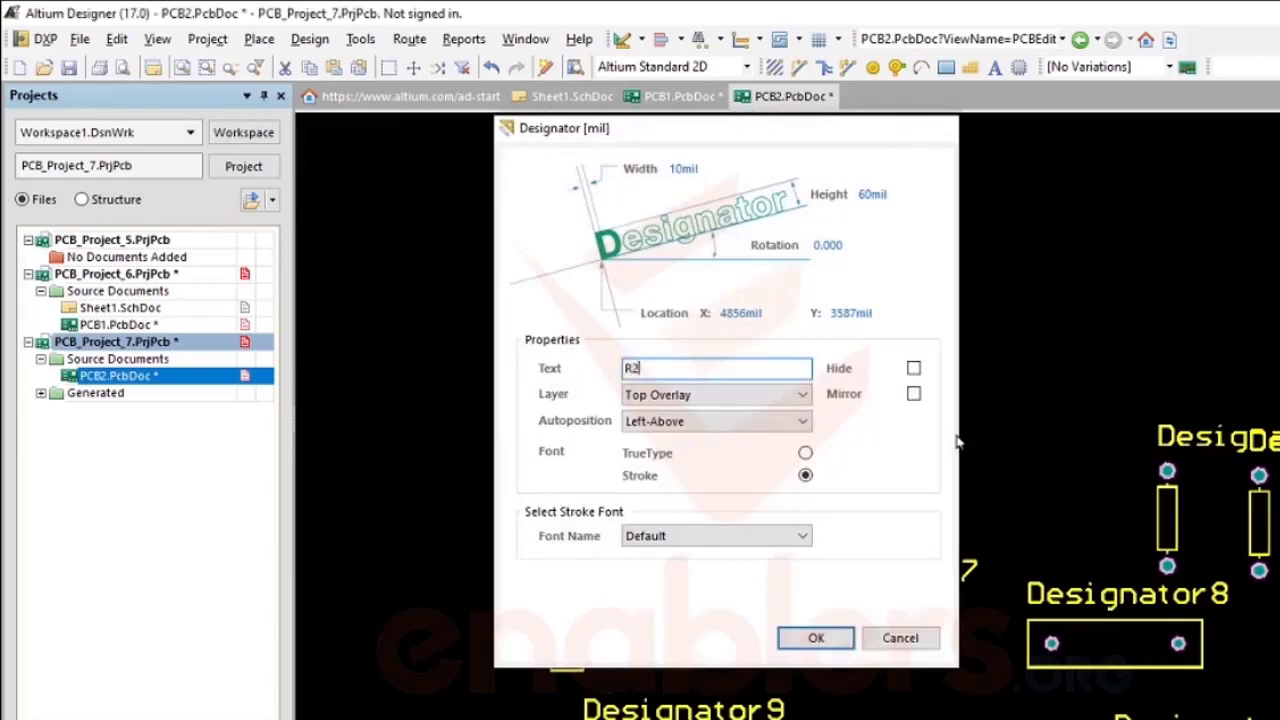
pyautogui.press('Return')
# - Change the designator text of the Designator6 resistor to R3 and of the Designator5 resistor to R4
pyautogui.doubleClick(1221, 438)
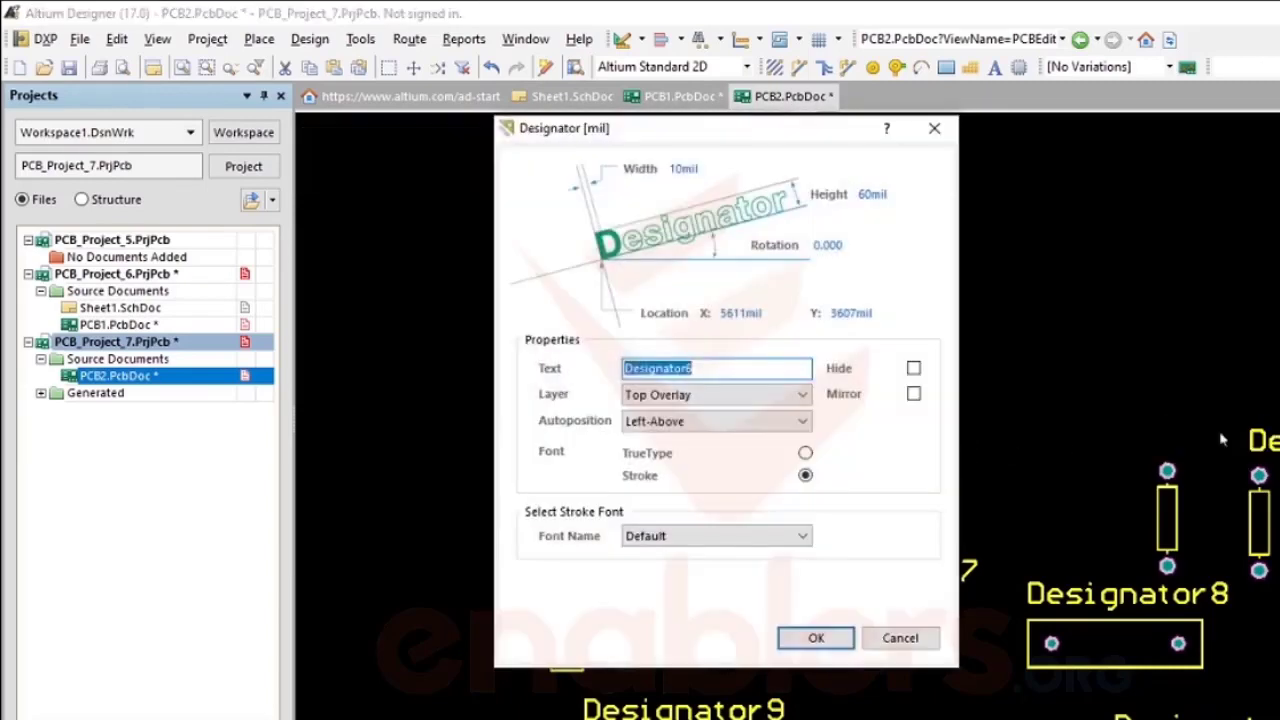
pyautogui.write('R3')
pyautogui.press('Return')
pyautogui.doubleClick(1242, 440)
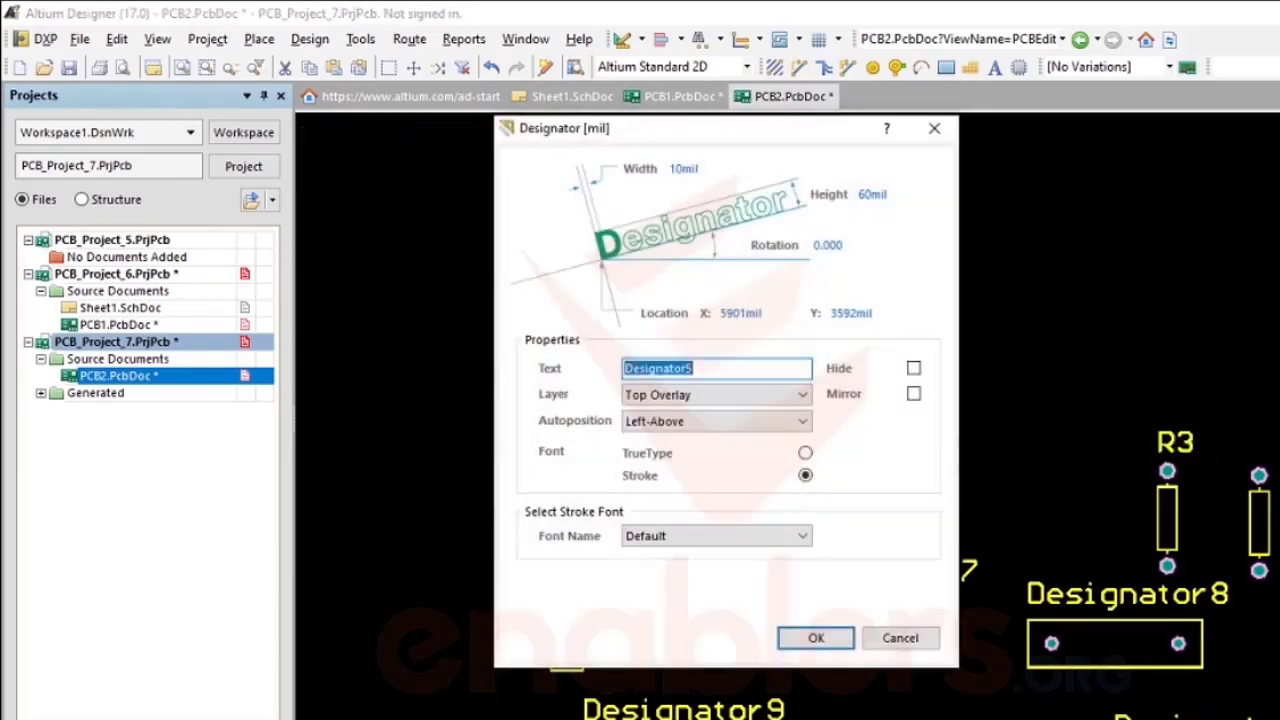
pyautogui.write('R4')
pyautogui.press('Return')
# - Label the transistor below the connector Q2 and the transistor below the Designator8 capacitor Q1
pyautogui.scroll(-3, 772, 378)
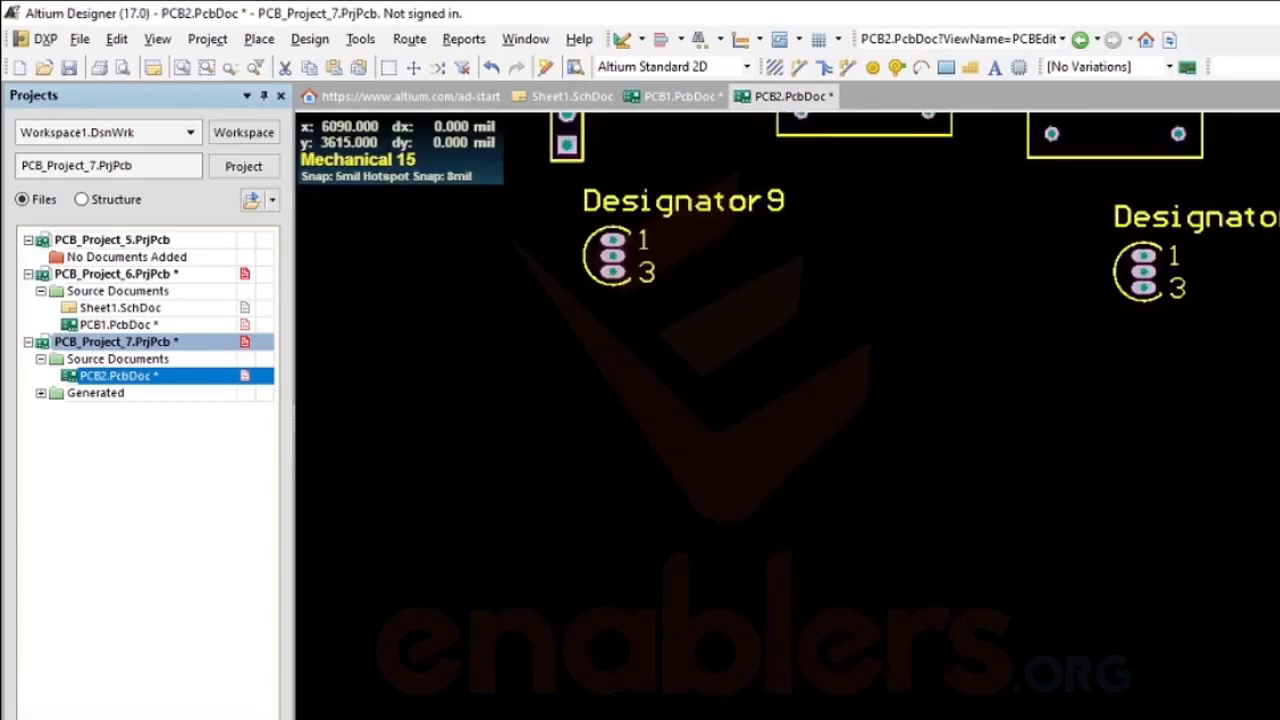
pyautogui.scroll(3, 772, 378)
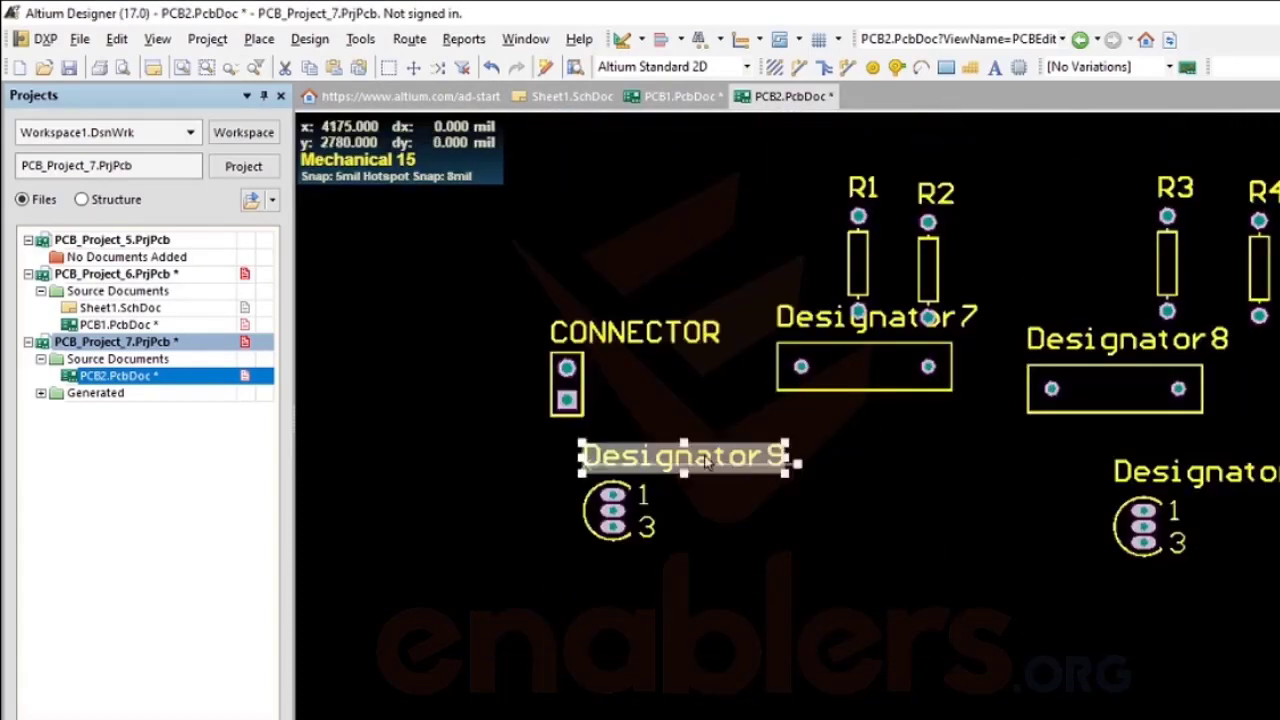
pyautogui.doubleClick(705, 462)
pyautogui.write('Q2')
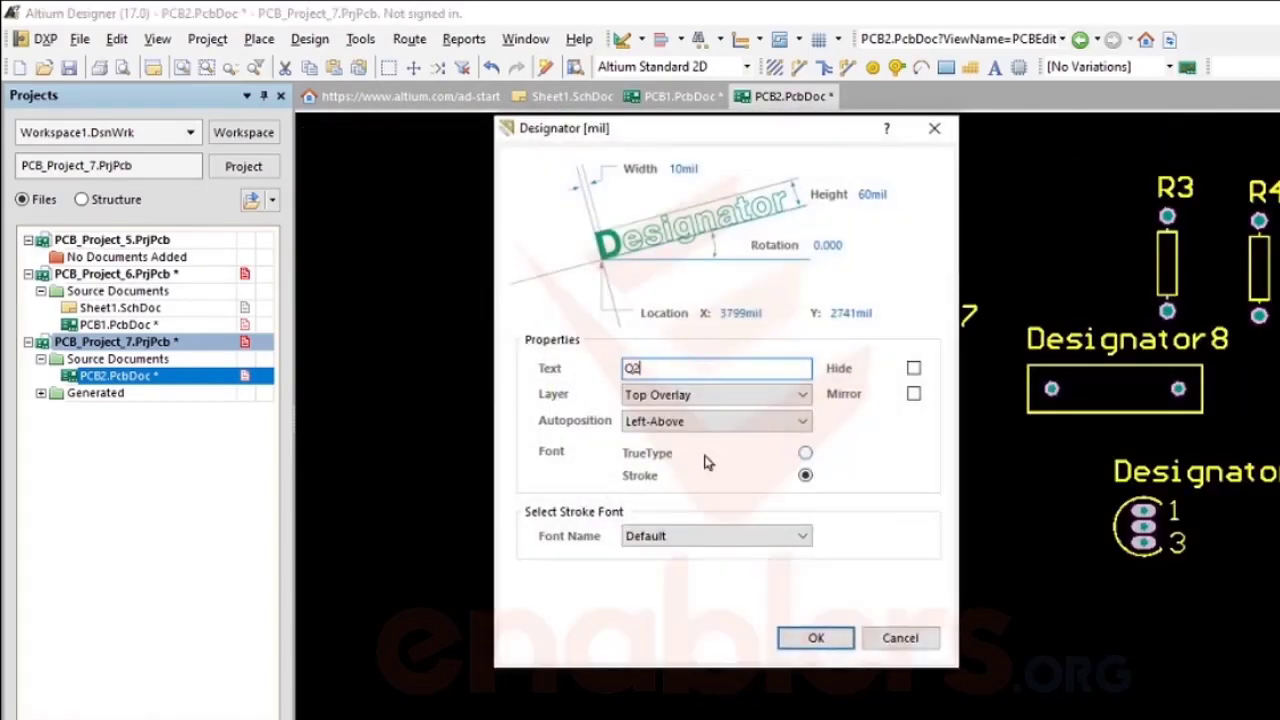
pyautogui.click(838, 647)
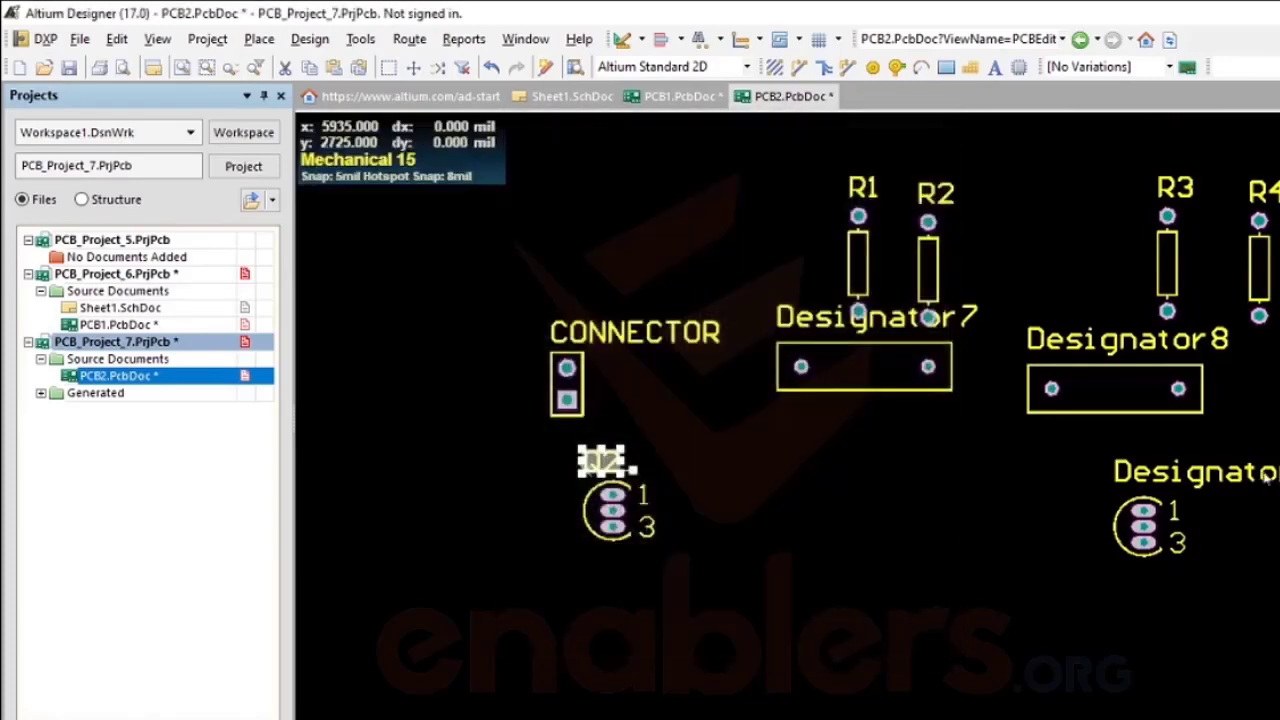
pyautogui.doubleClick(1262, 478)
pyautogui.write('Q1')
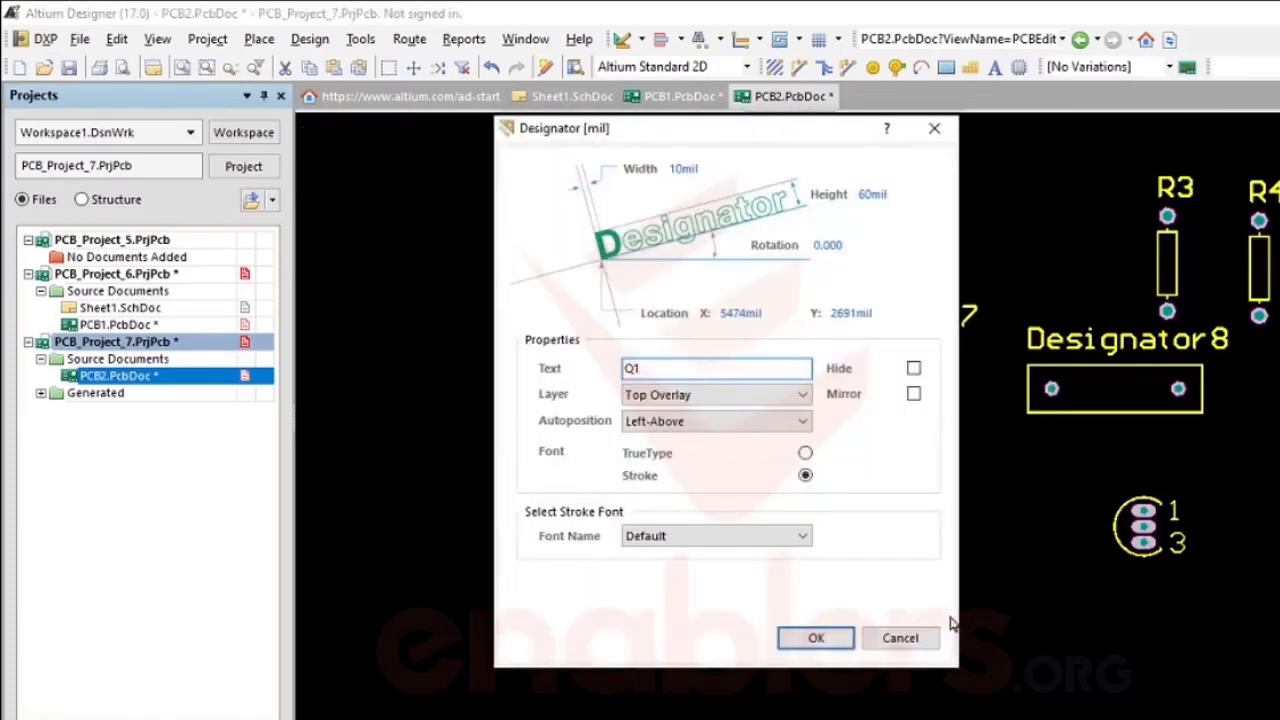
pyautogui.click(816, 640)
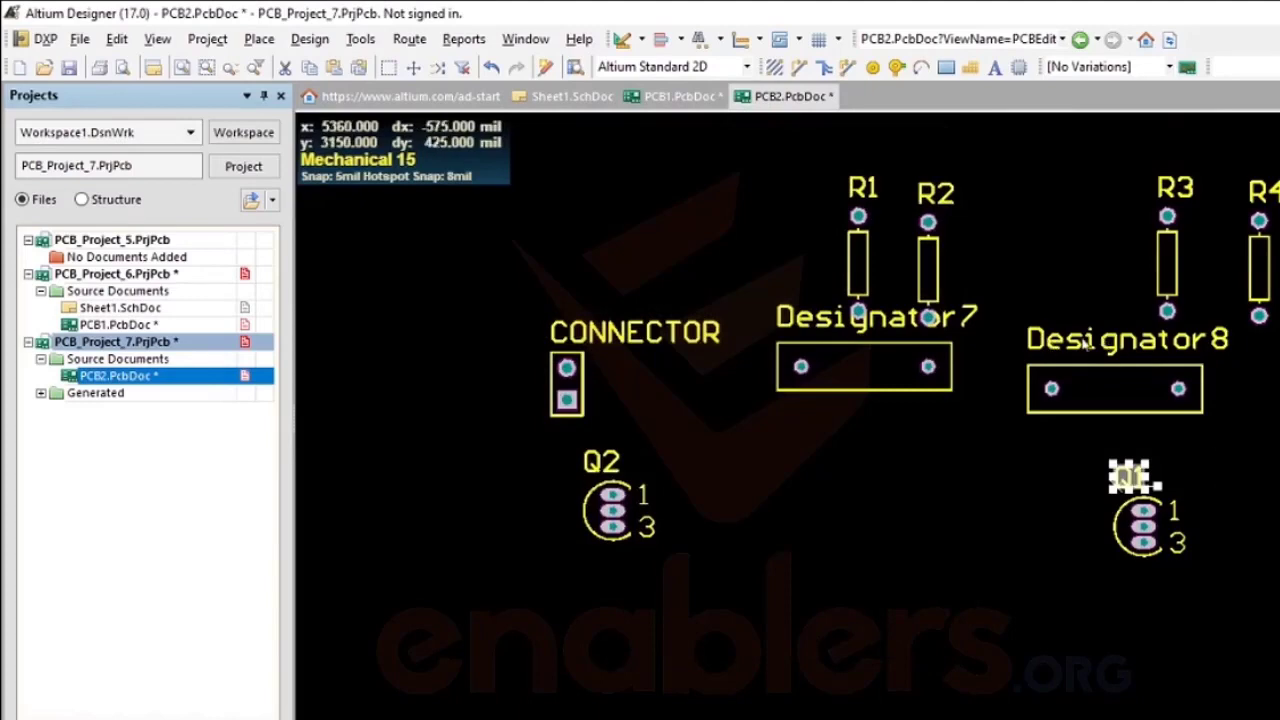
# - Change the designator text of the Designator8 capacitor to C2 and of the Designator7 capacitor to C1
pyautogui.doubleClick(1083, 345)
pyautogui.write('C2')
pyautogui.press('Return')
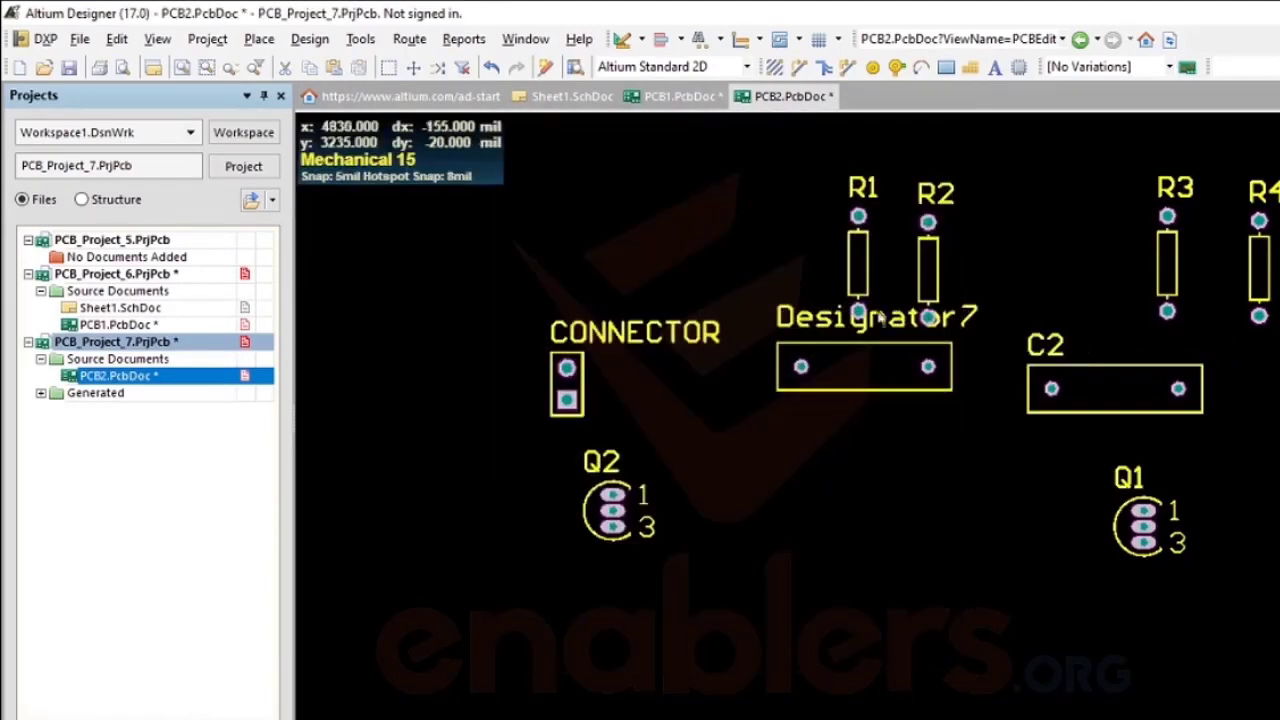
pyautogui.doubleClick(803, 316)
pyautogui.write('C1')
pyautogui.press('Return')
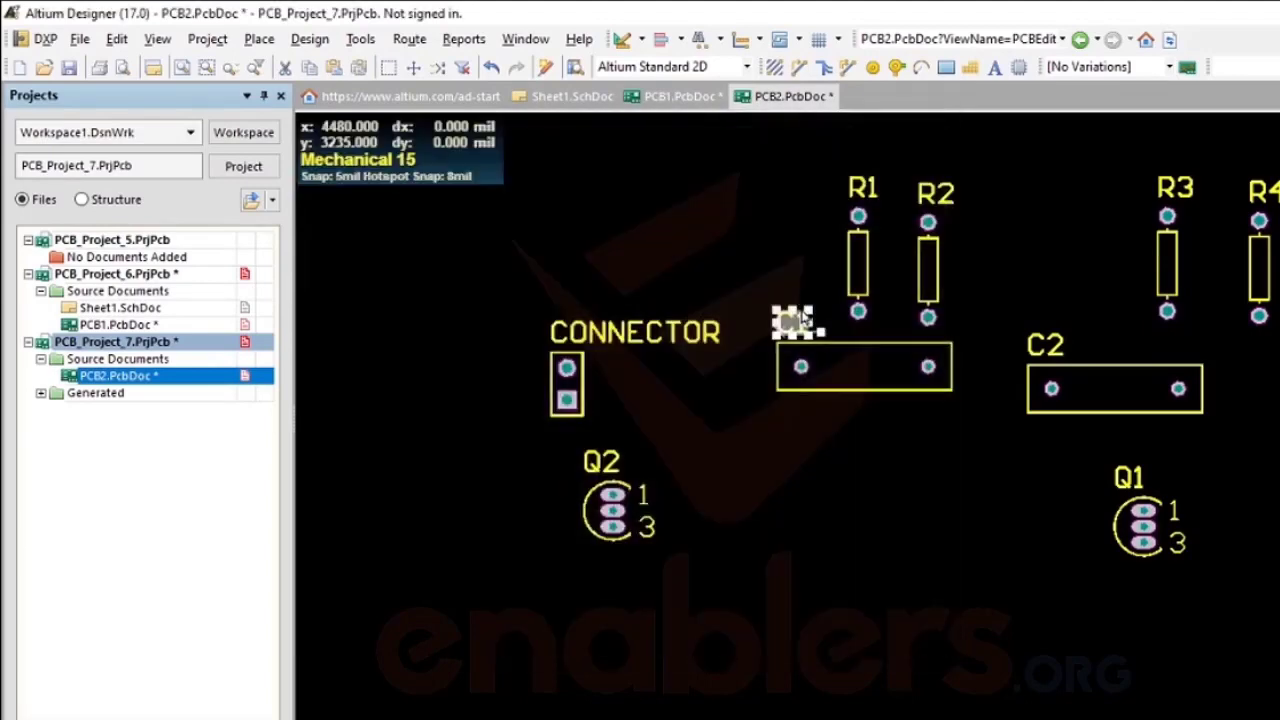
# - Spread out the footprints: shift C1 down and toward the connector, C2 slightly away from it, and move R1 and R2 above C1
pyautogui.moveTo(846, 364); pyautogui.dragTo(825, 403)
pyautogui.moveTo(1110, 390); pyautogui.dragTo(1138, 402)
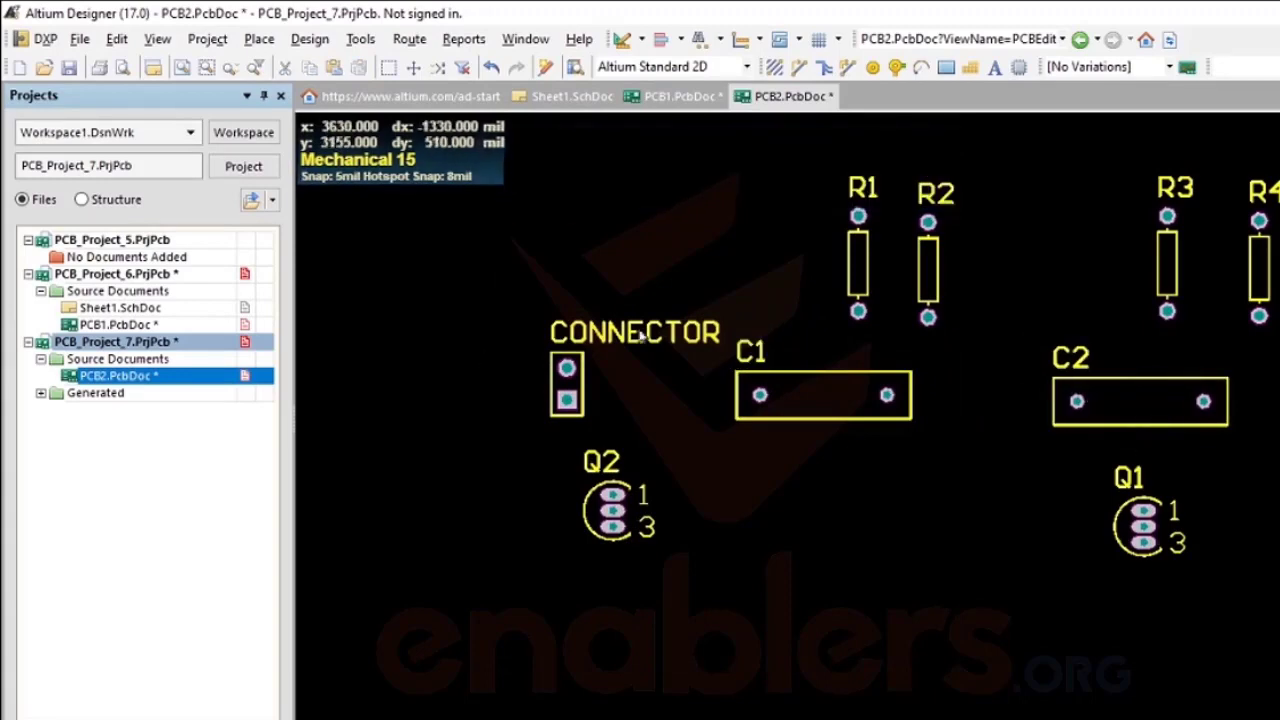
pyautogui.moveTo(858, 262); pyautogui.dragTo(750, 254)
pyautogui.moveTo(926, 263); pyautogui.dragTo(835, 258)
# - Tile the PCB editor beside the Word document with the multivibrator circuit diagram, and shrink the Projects panel to reveal the board
pyautogui.moveTo(761, 7); pyautogui.dragTo(936, 7)
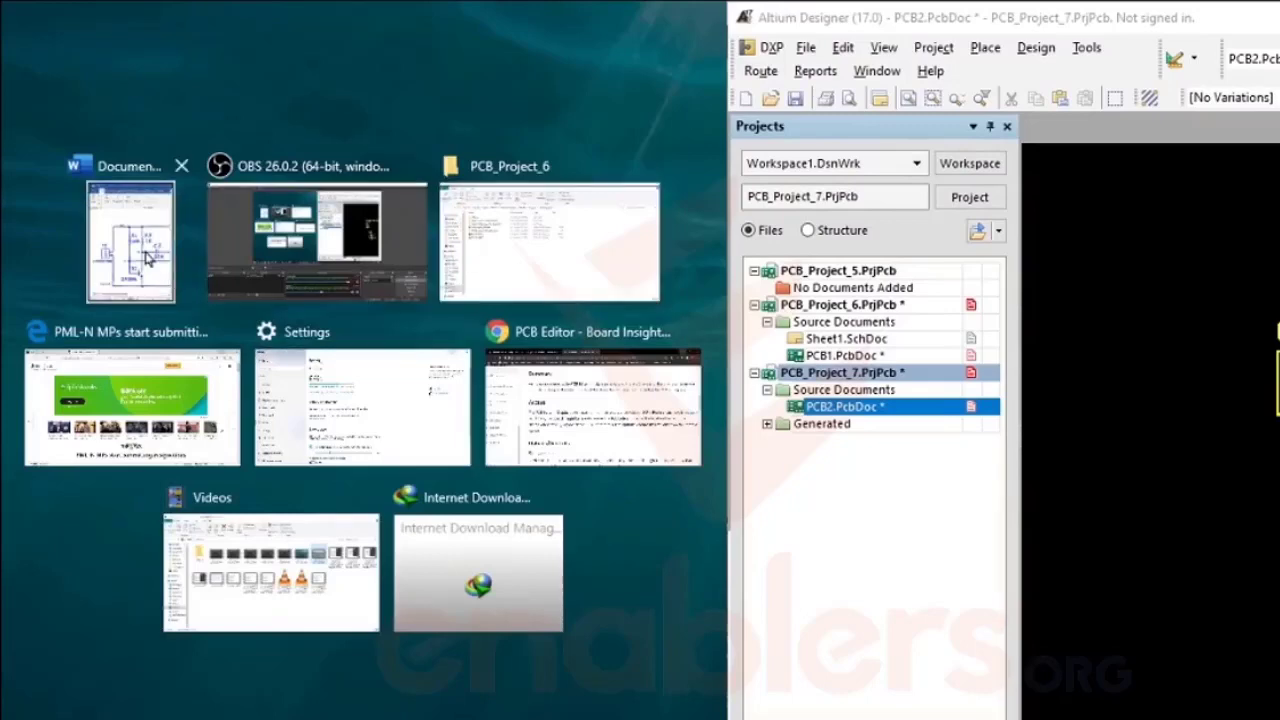
pyautogui.click(128, 243)
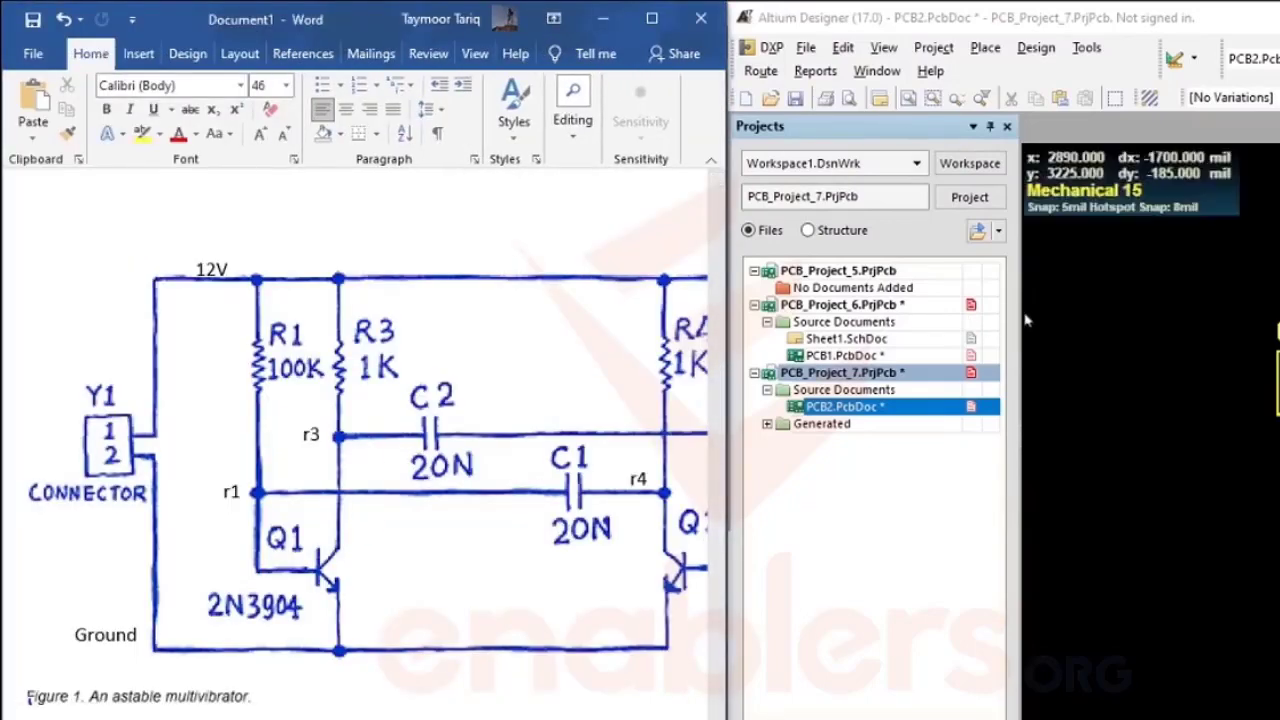
pyautogui.click(1018, 310)
pyautogui.moveTo(1018, 310); pyautogui.dragTo(797, 310)
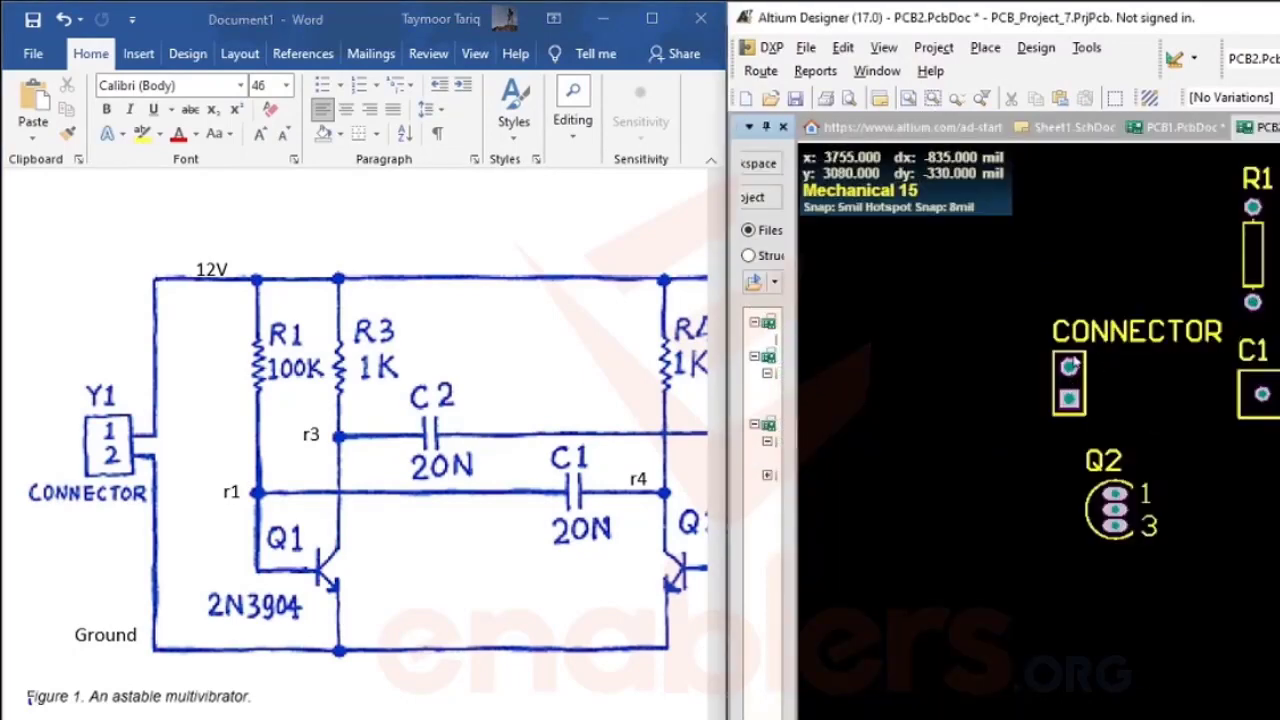
# - Delete all existing nets from the board's netlist: 12, a, c1, c2, gnd, r1, r2, r3 and r4
pyautogui.keyDown('ctrl'); pyautogui.scroll(3, 1071, 364); pyautogui.keyUp('ctrl')
pyautogui.moveTo(1071, 364); pyautogui.dragTo(1050, 378)
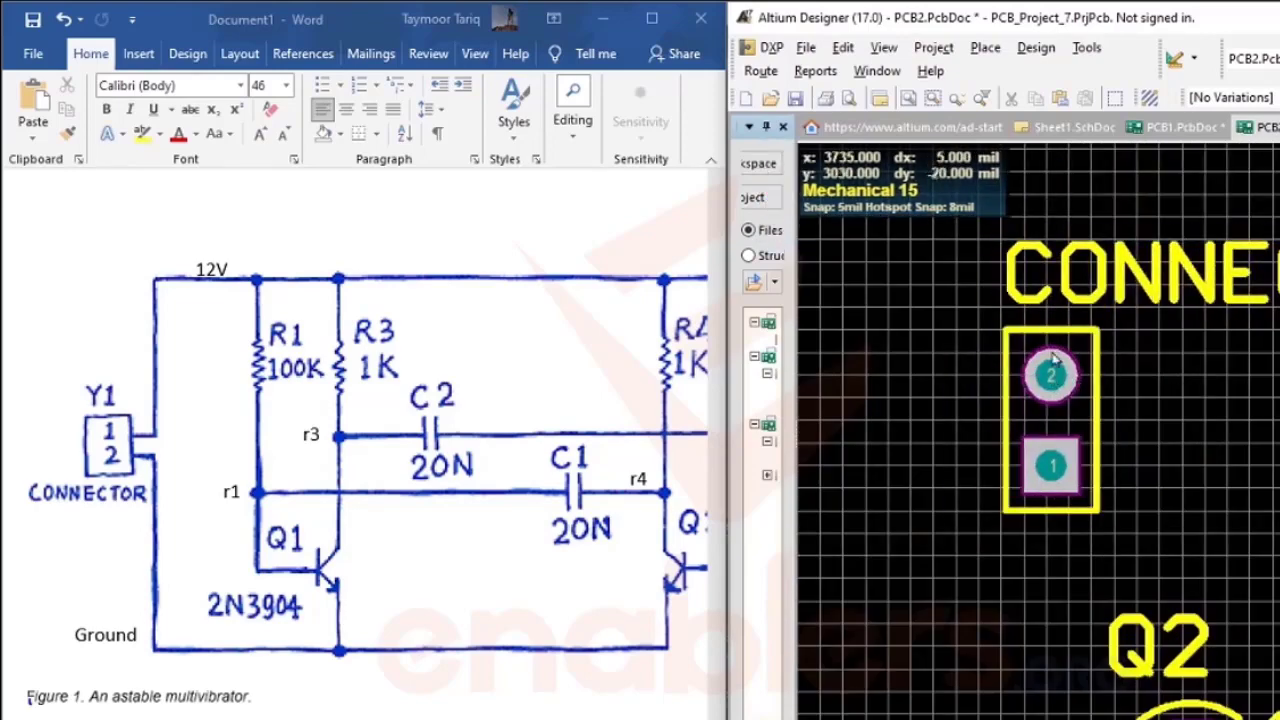
pyautogui.click(1030, 50)
pyautogui.moveTo(1219, 224)
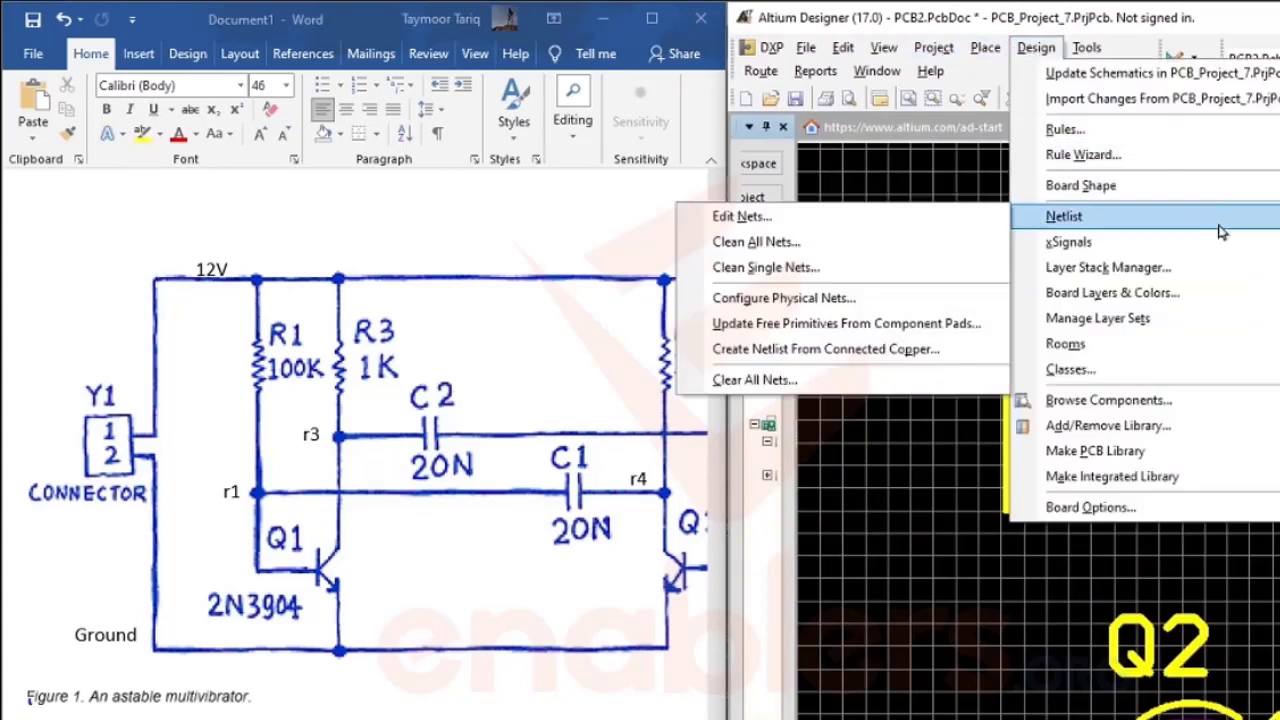
pyautogui.click(872, 218)
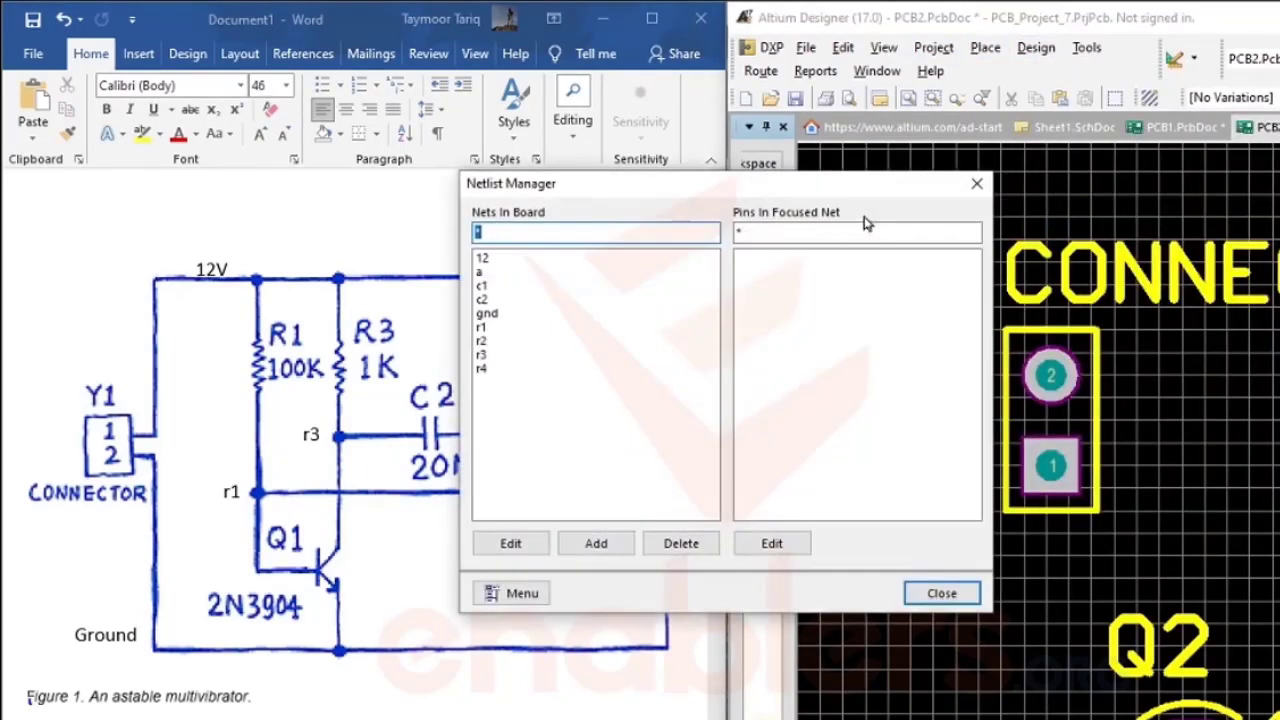
pyautogui.moveTo(695, 205); pyautogui.dragTo(1075, 187)
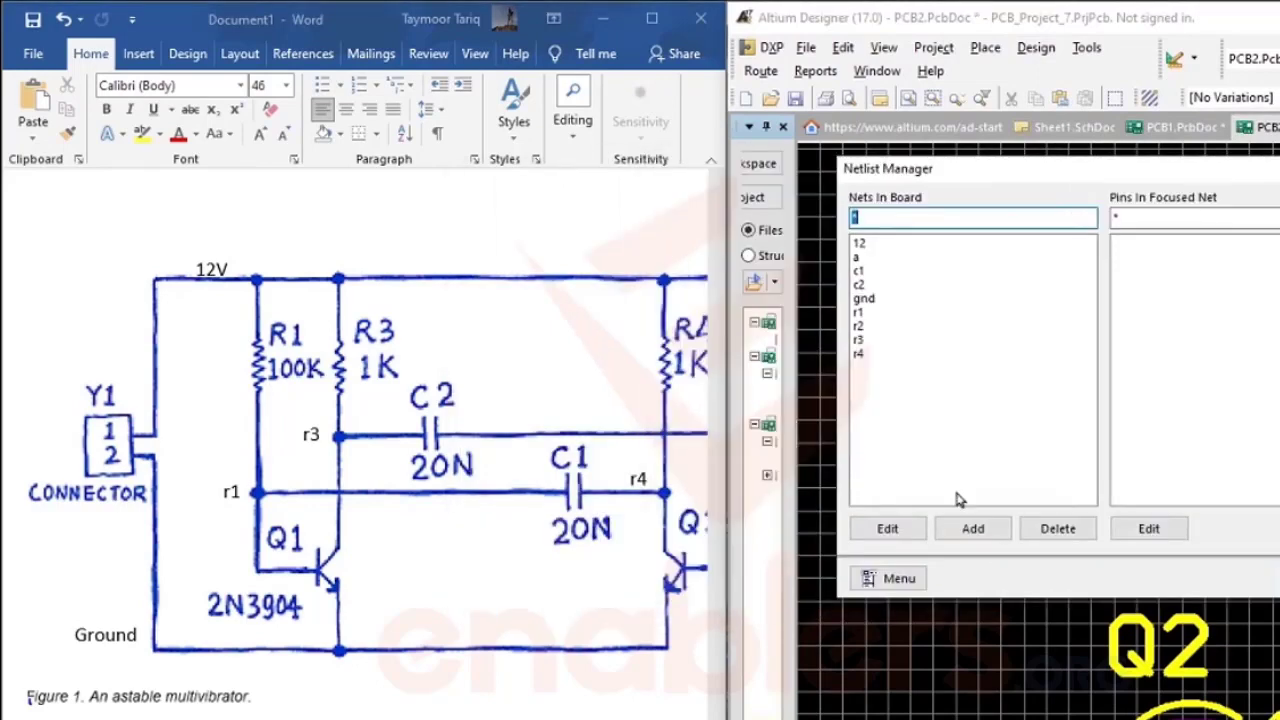
pyautogui.click(1058, 528)
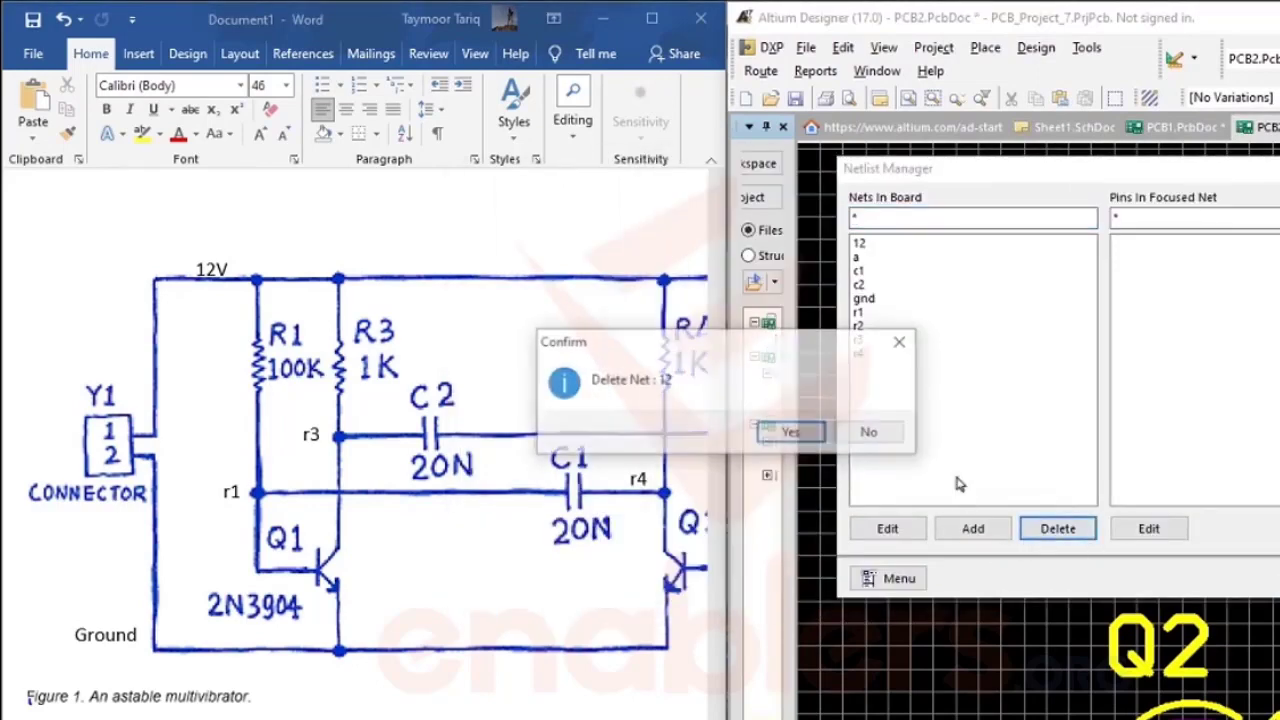
pyautogui.click(790, 434)
pyautogui.moveTo(855, 360); pyautogui.dragTo(858, 244)
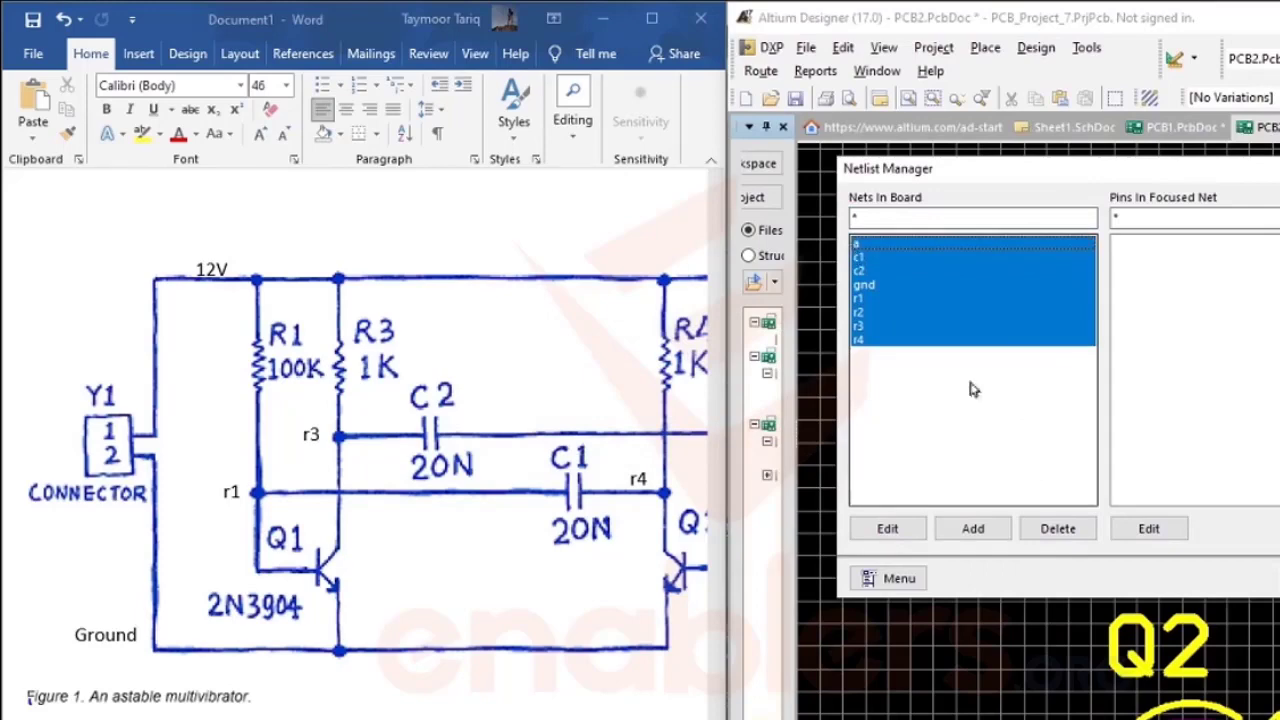
pyautogui.click(1054, 524)
pyautogui.click(812, 432)
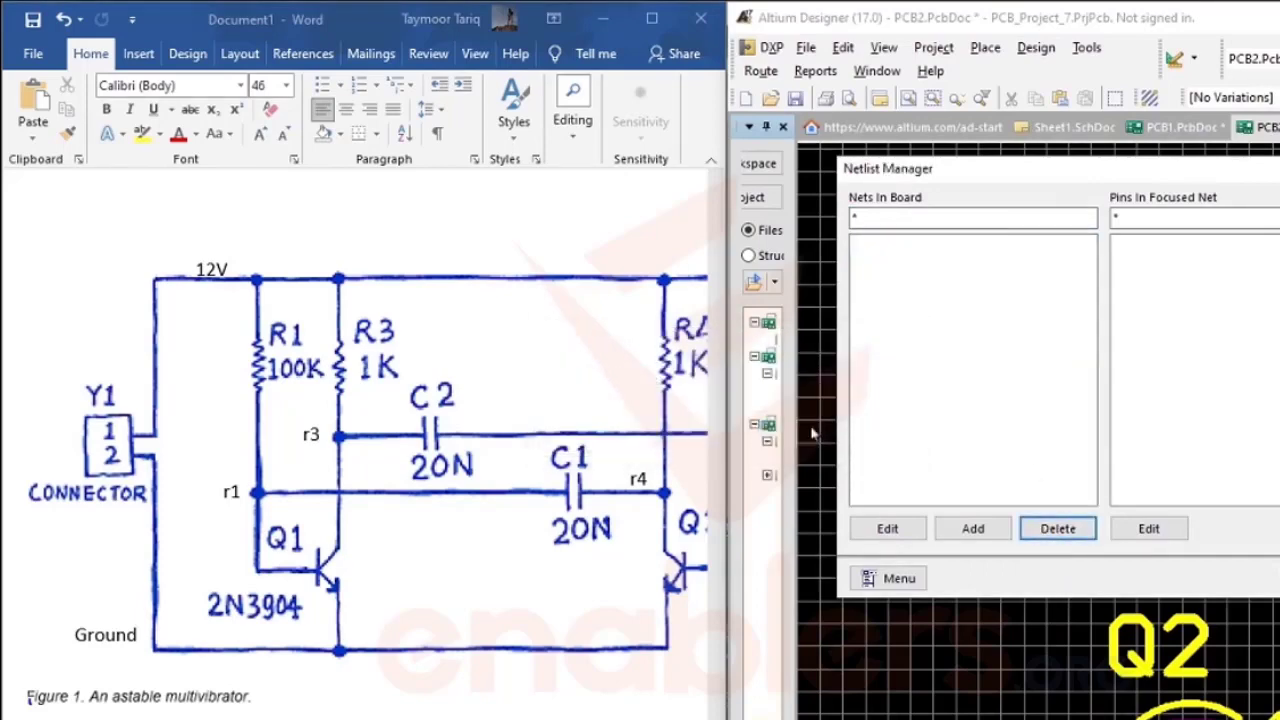
# - Add a new net named 12V to the board's netlist
pyautogui.click(973, 529)
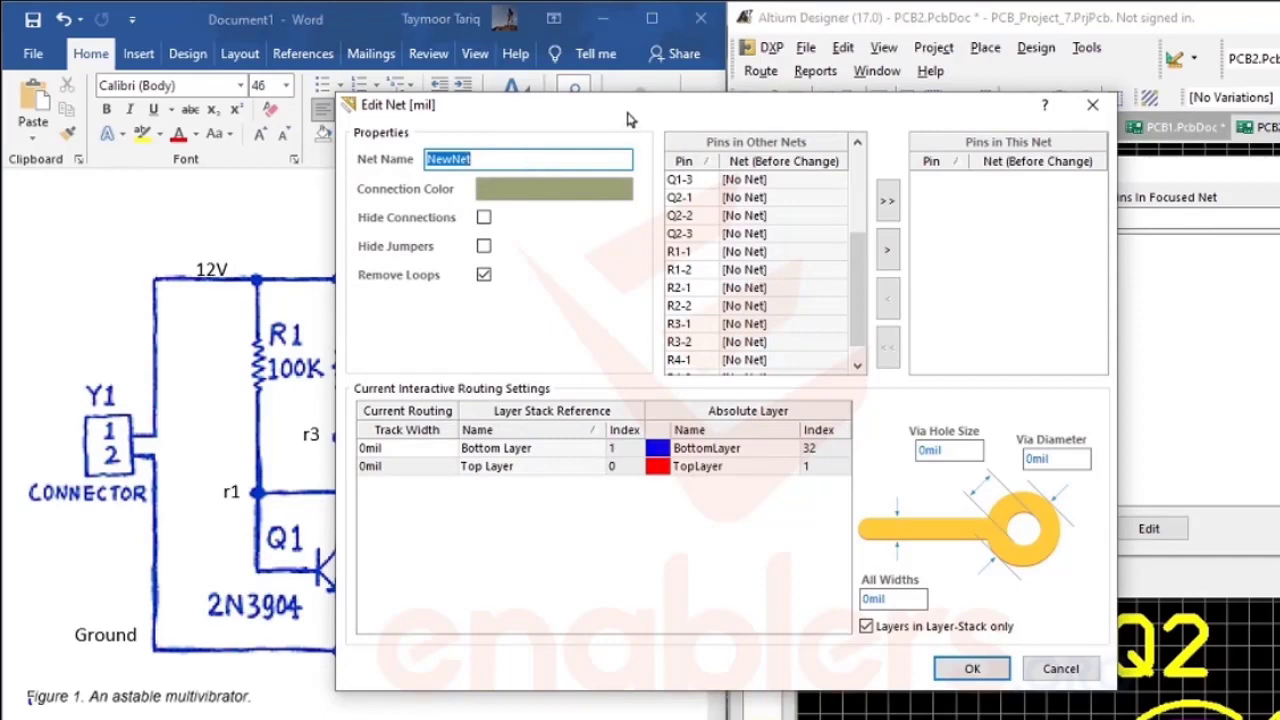
pyautogui.moveTo(628, 118); pyautogui.dragTo(997, 128)
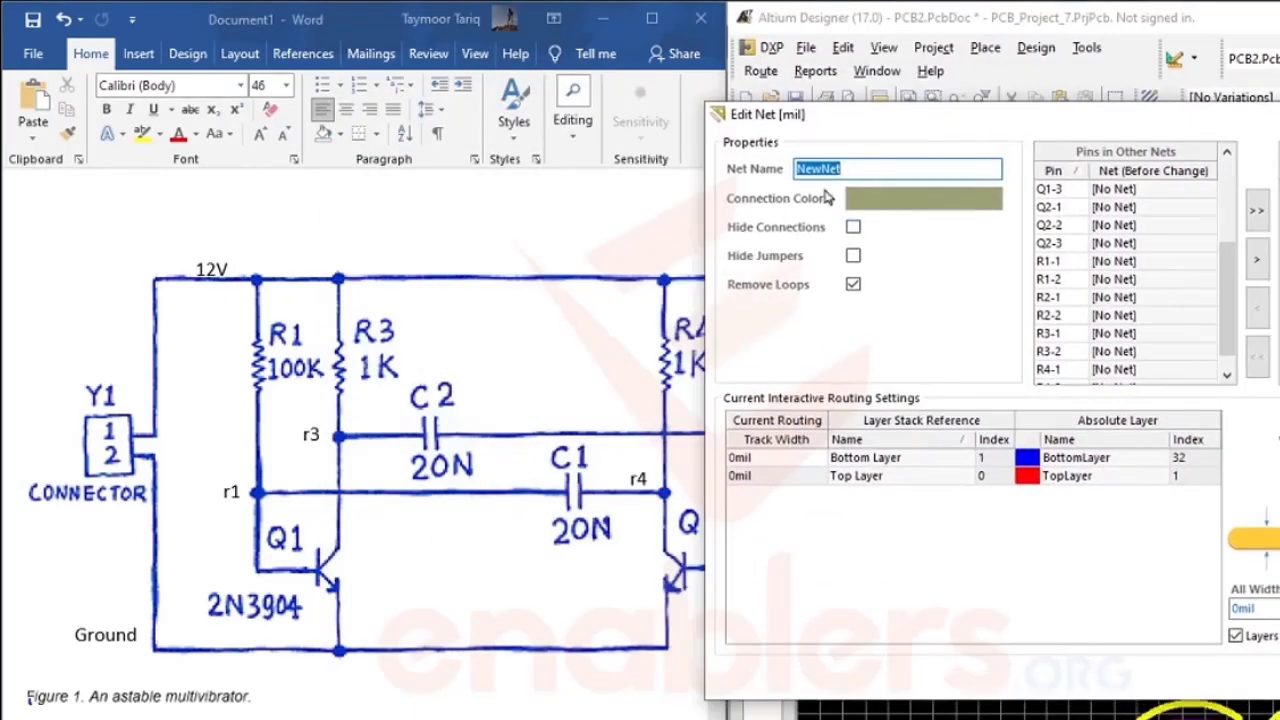
pyautogui.write('12V')
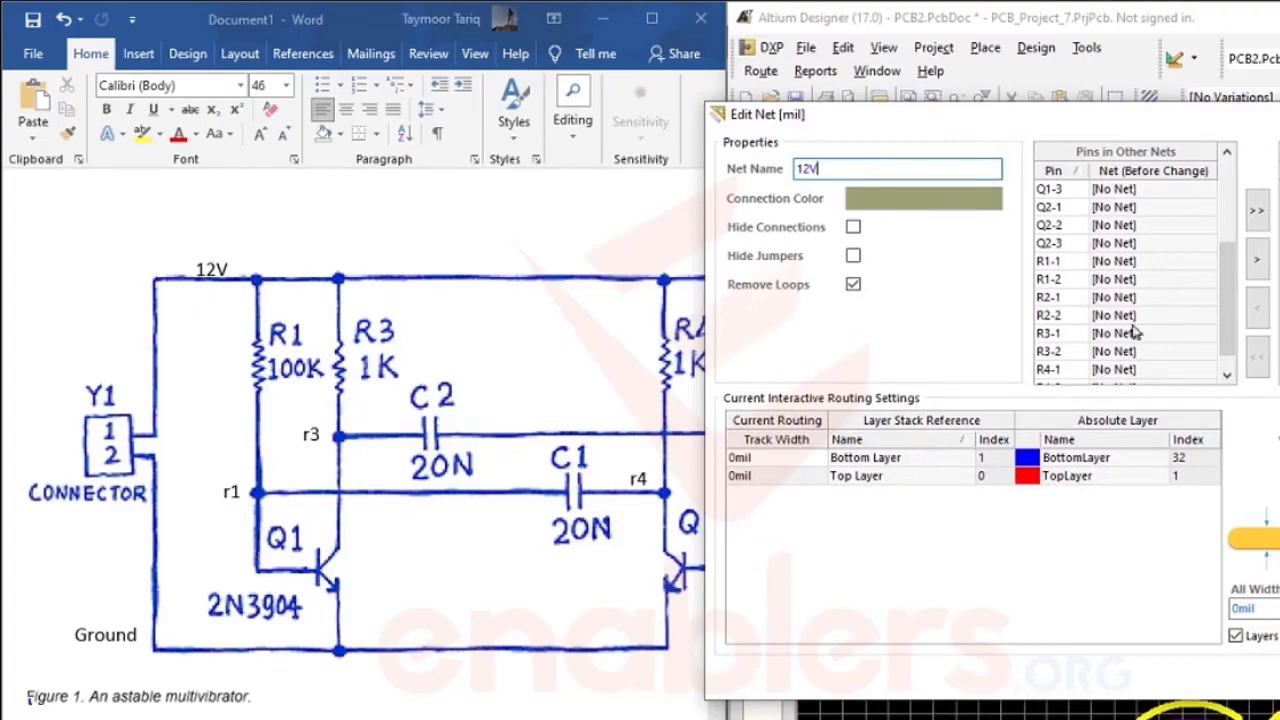
pyautogui.press('Return')
# - Add two more nets named r1 and r2 to the board's netlist
pyautogui.click(973, 529)
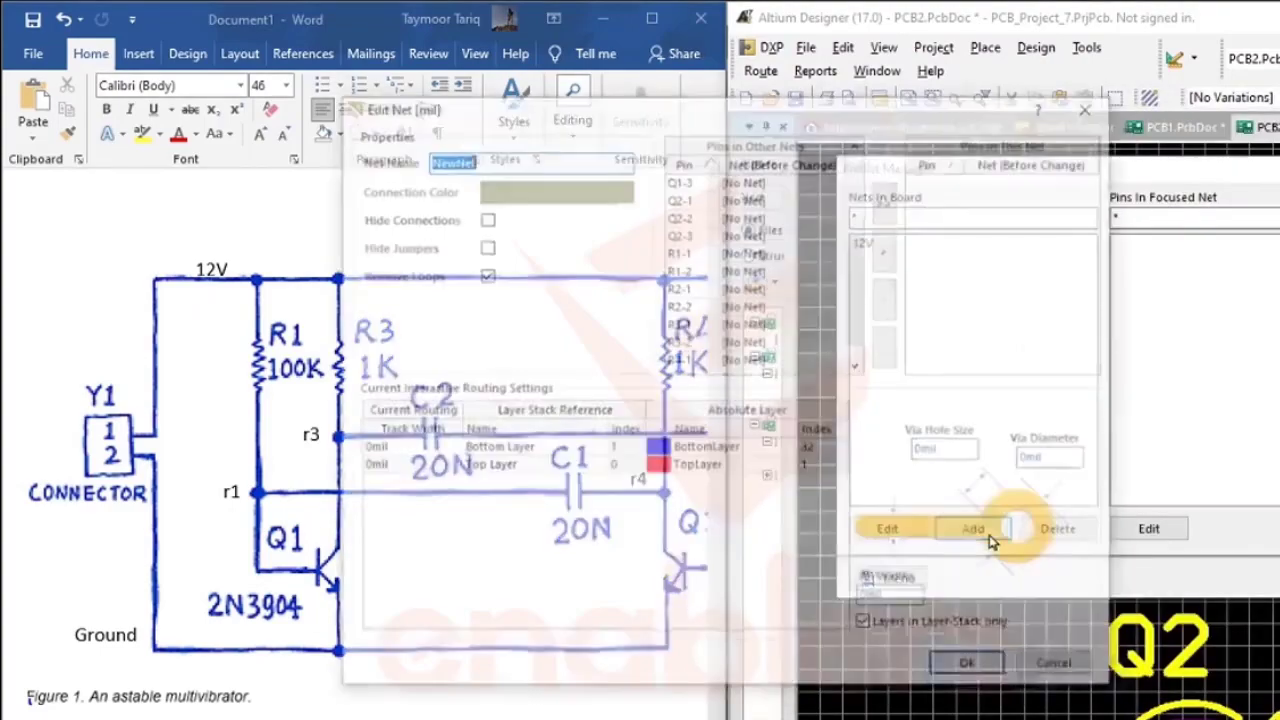
pyautogui.write('r1')
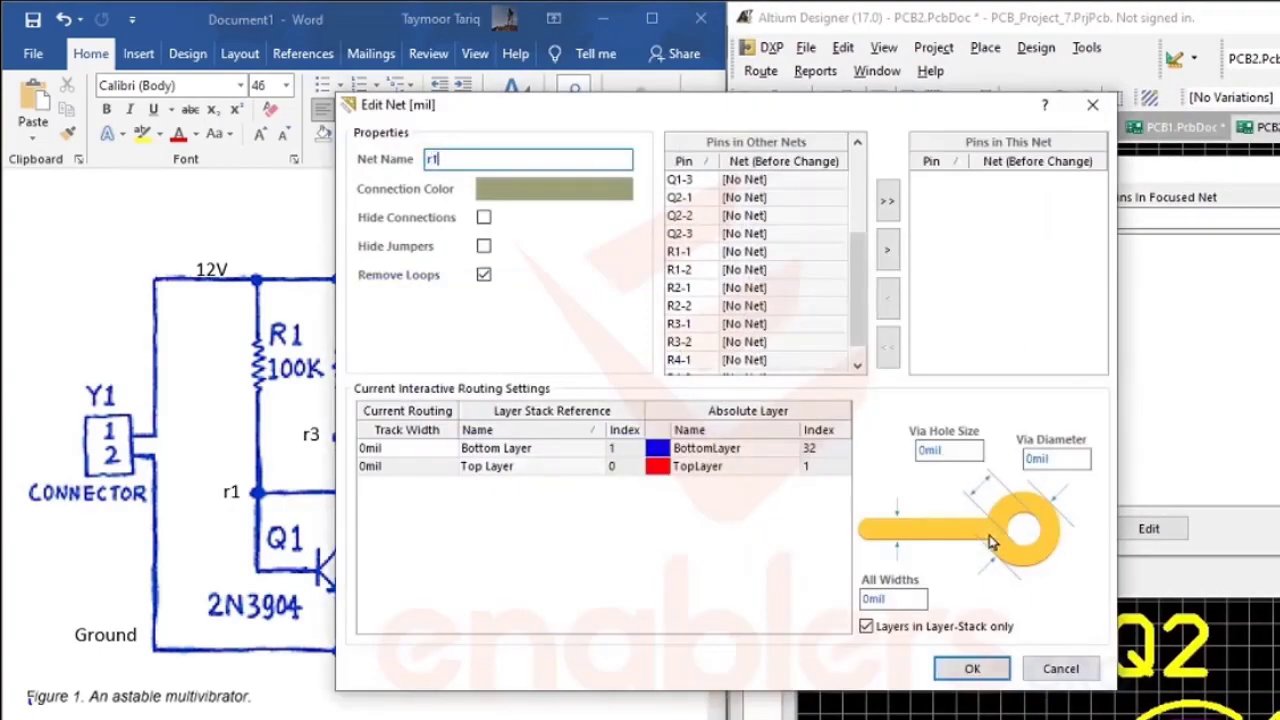
pyautogui.press('Return')
pyautogui.click(990, 532)
pyautogui.press('Return')
# - Add the nets r3 and r4 to the board's netlist
pyautogui.click(972, 529)
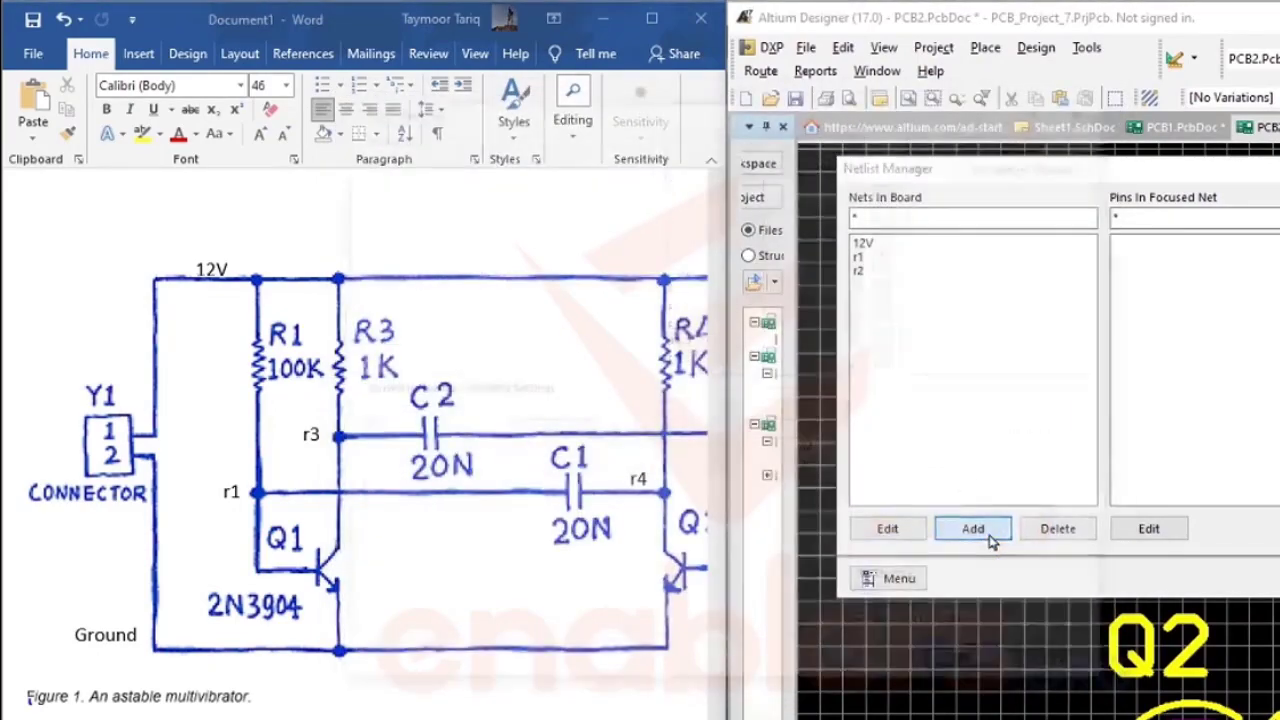
pyautogui.write('r3')
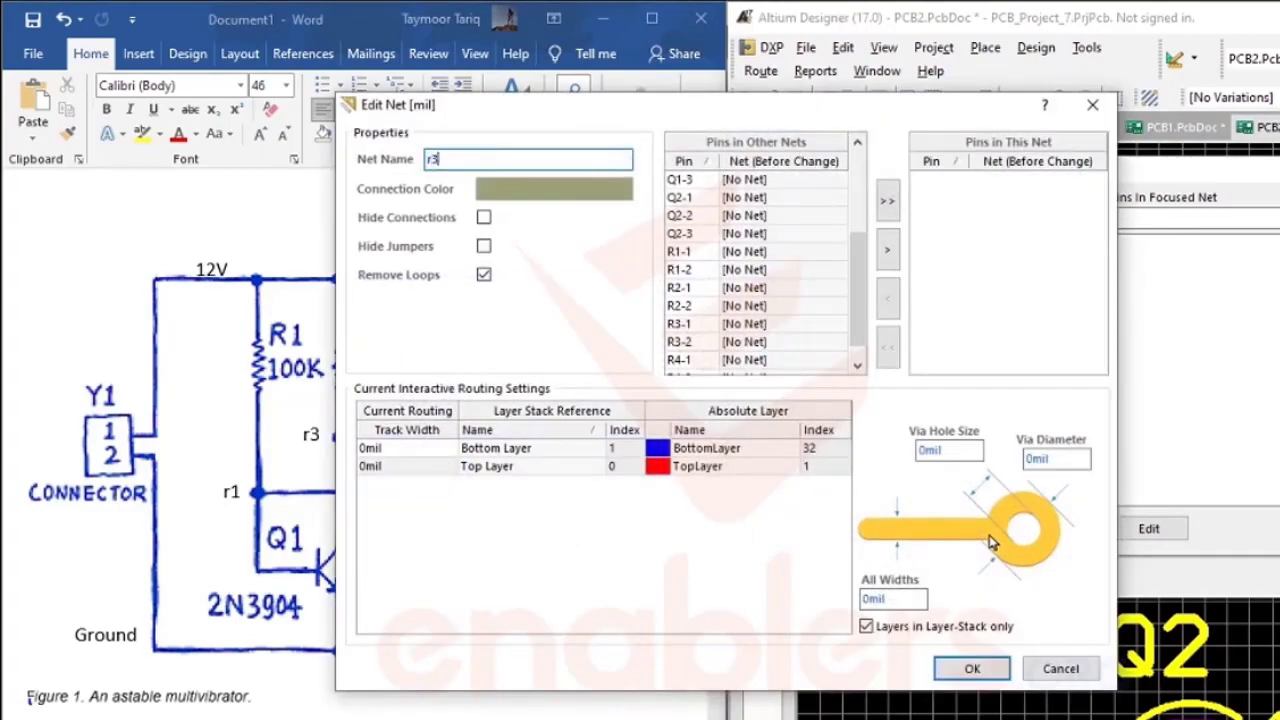
pyautogui.click(995, 670)
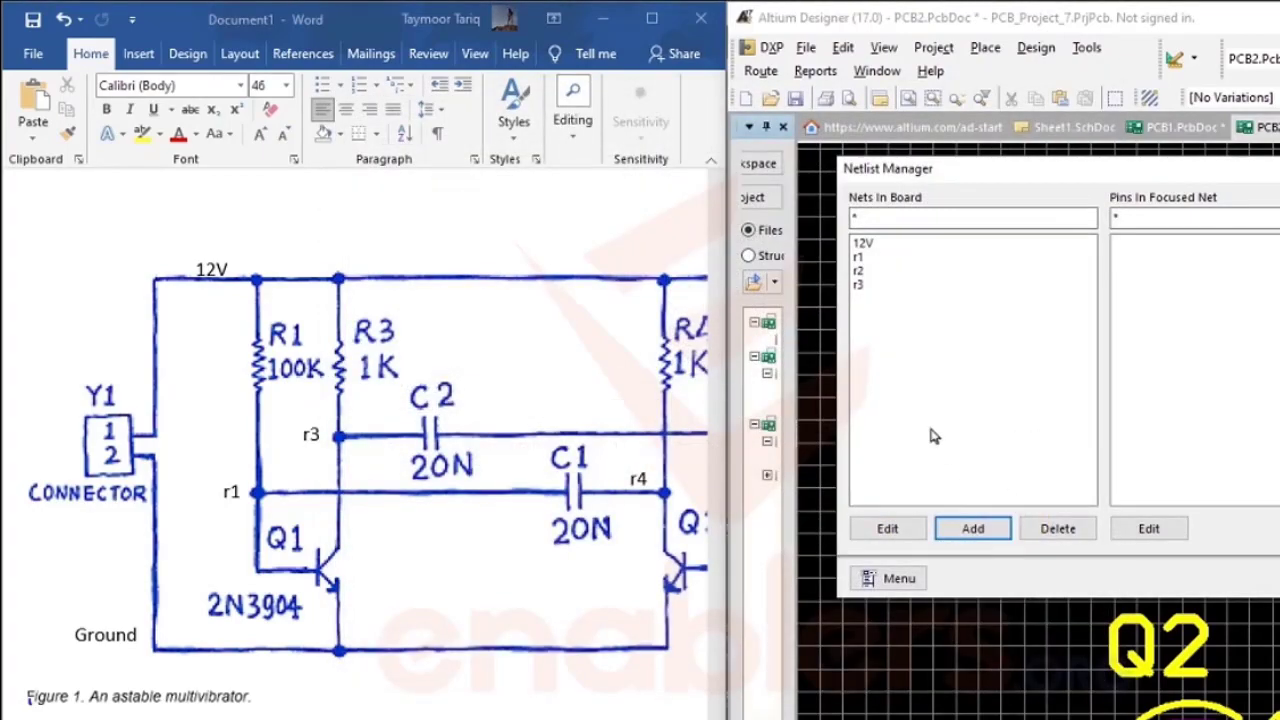
pyautogui.click(970, 529)
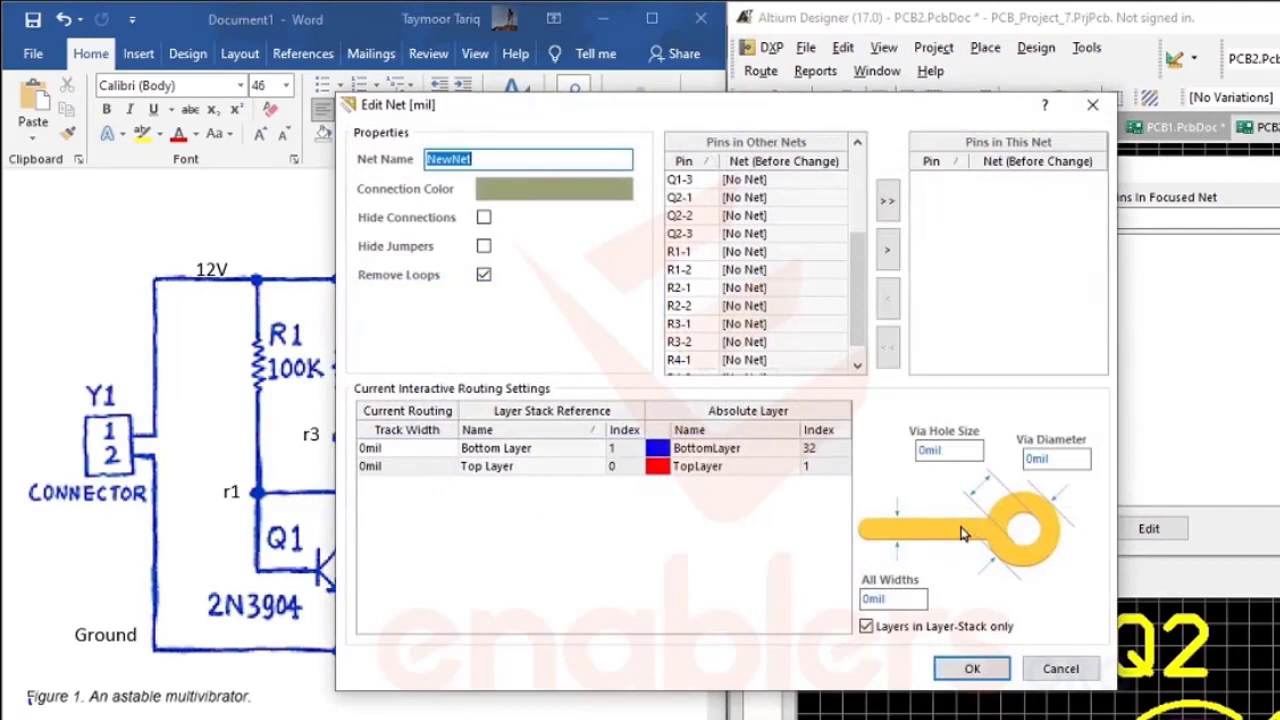
pyautogui.write('r4')
pyautogui.press('Return')
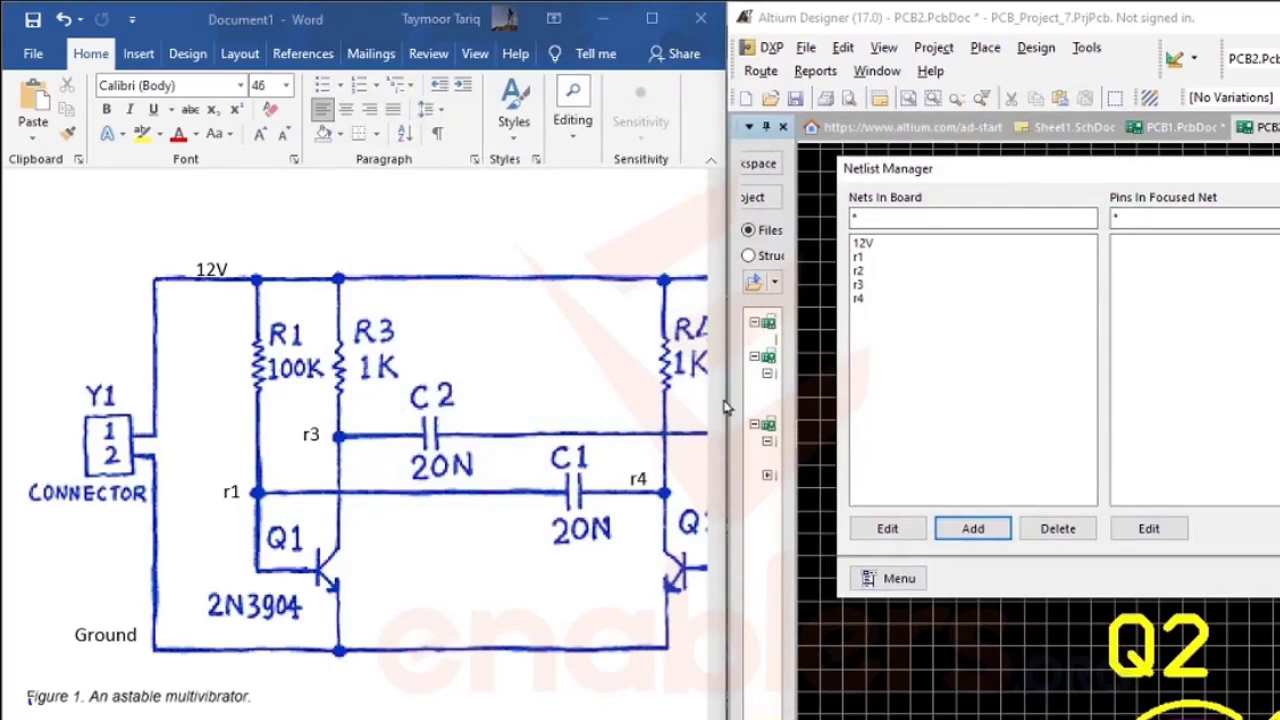
# - Add a net named ground to the board's netlist and close the Netlist Manager
pyautogui.click(973, 529)
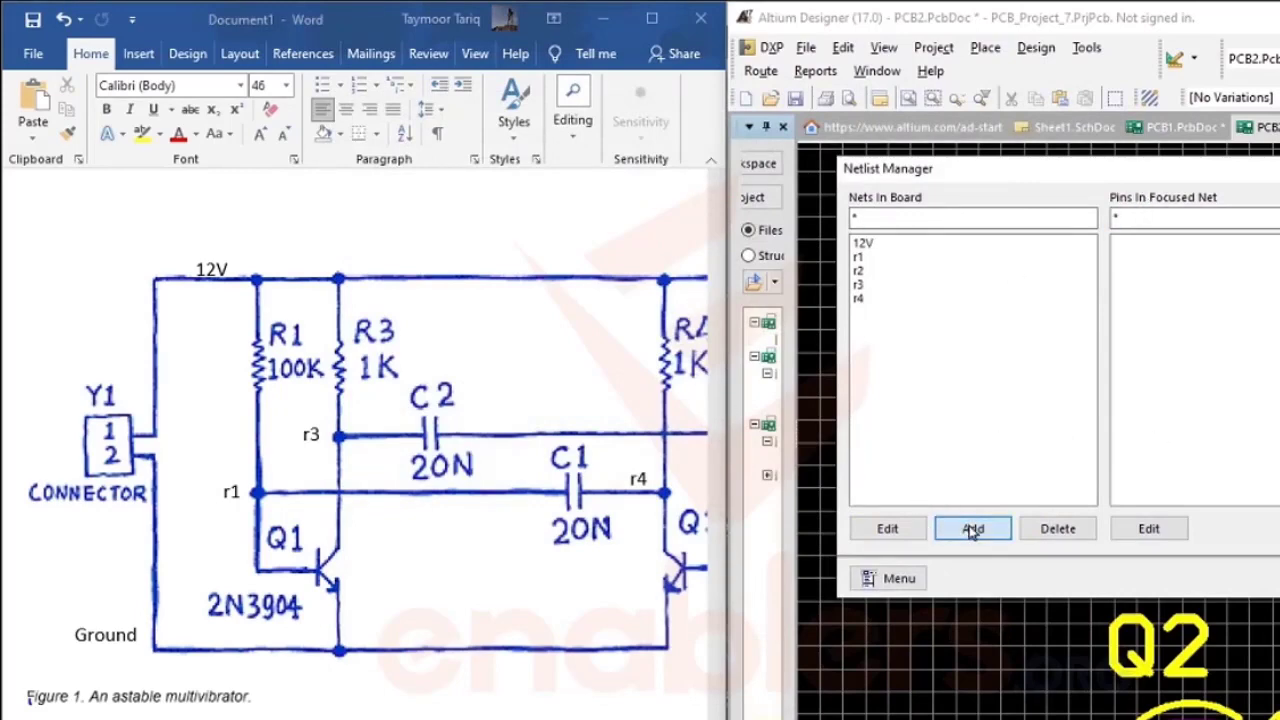
pyautogui.write('ground')
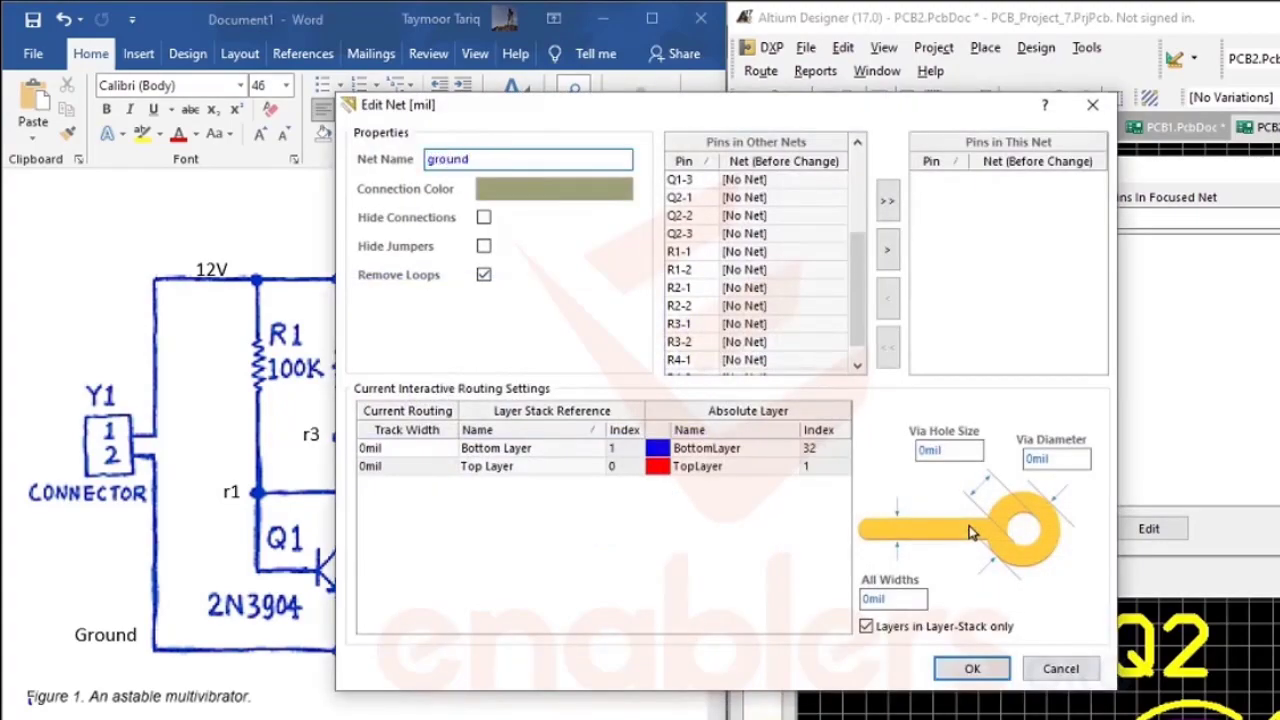
pyautogui.press('Return')
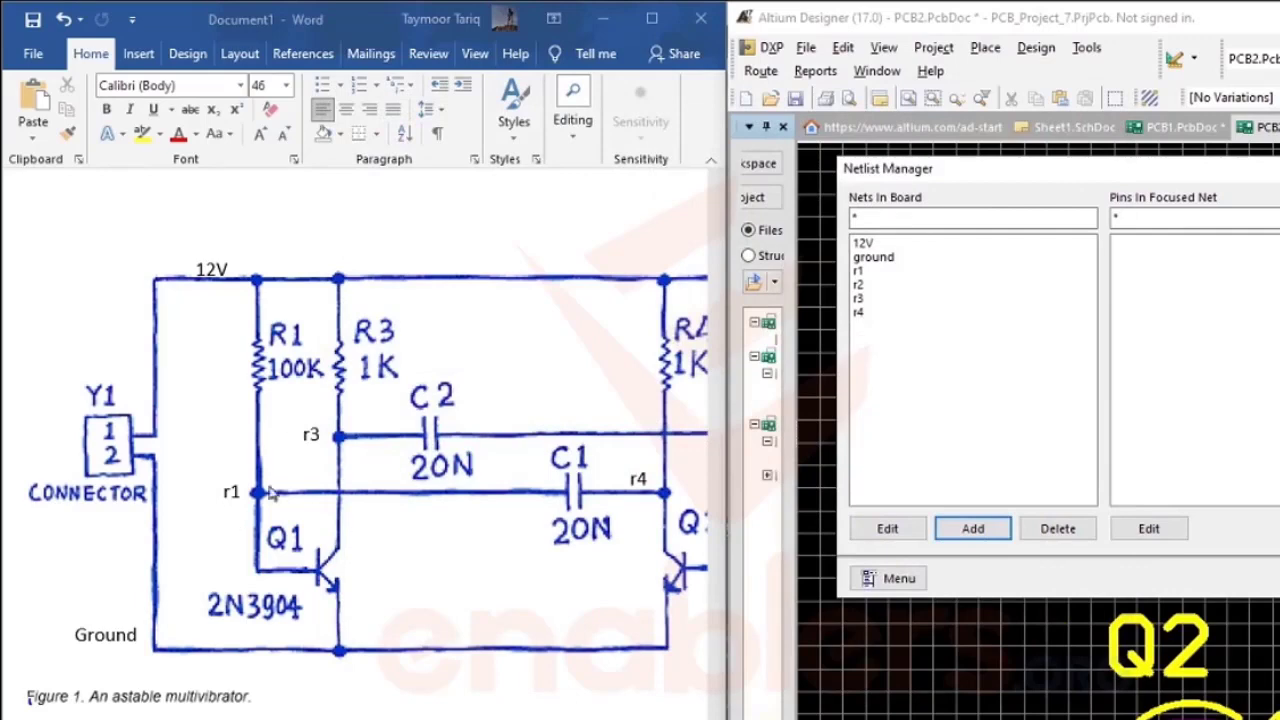
pyautogui.hscroll(2, 520, 333)
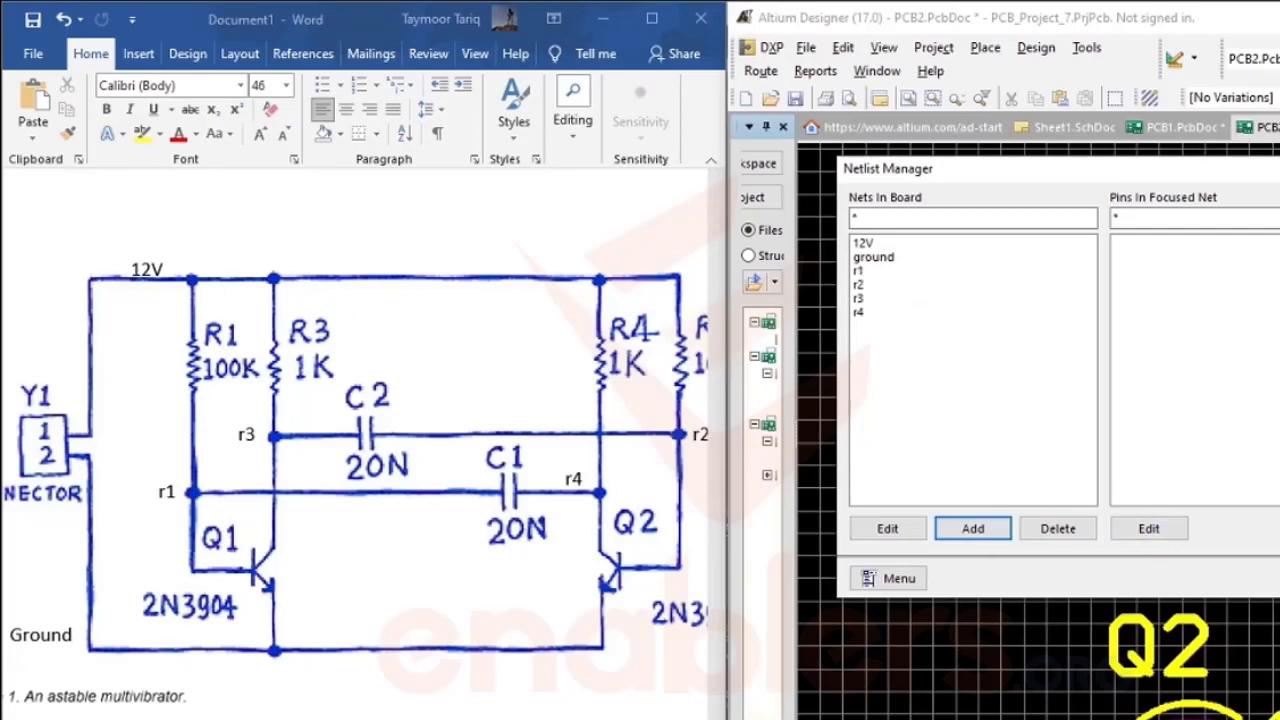
pyautogui.click(1279, 578)
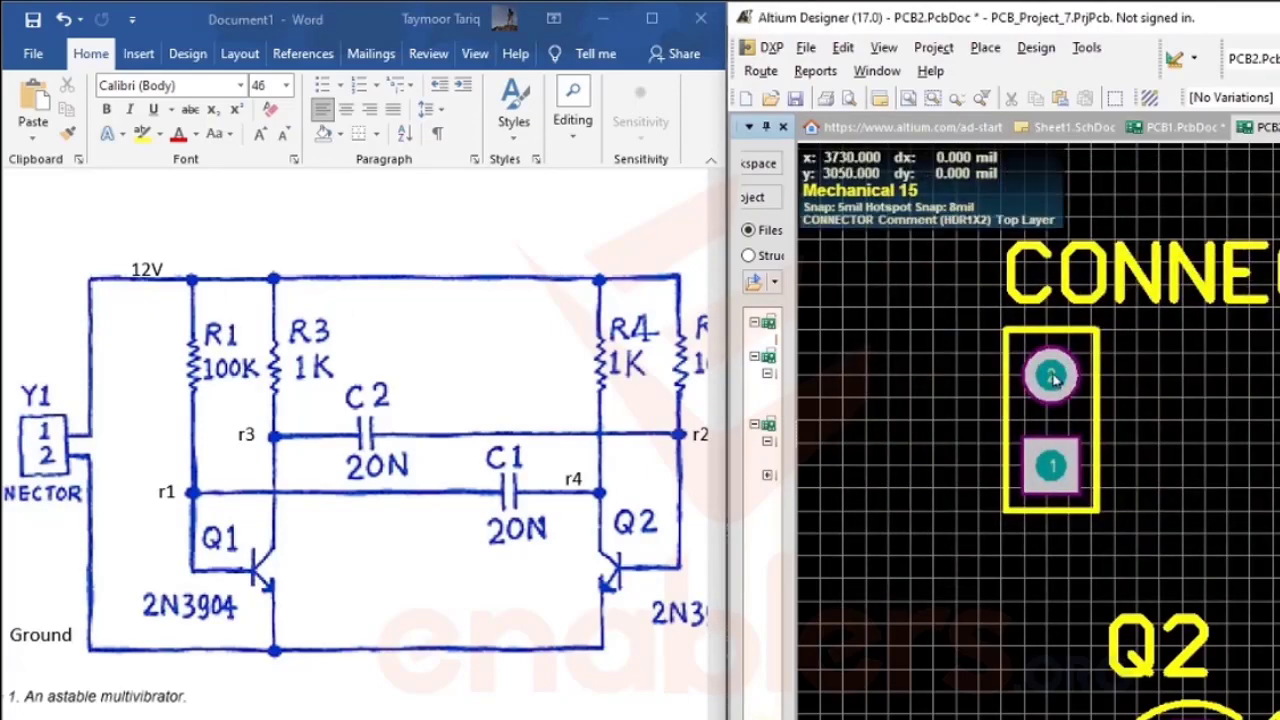
# - Assign pad 2 of the CONNECTOR footprint to the 12V net
pyautogui.click(1052, 376)
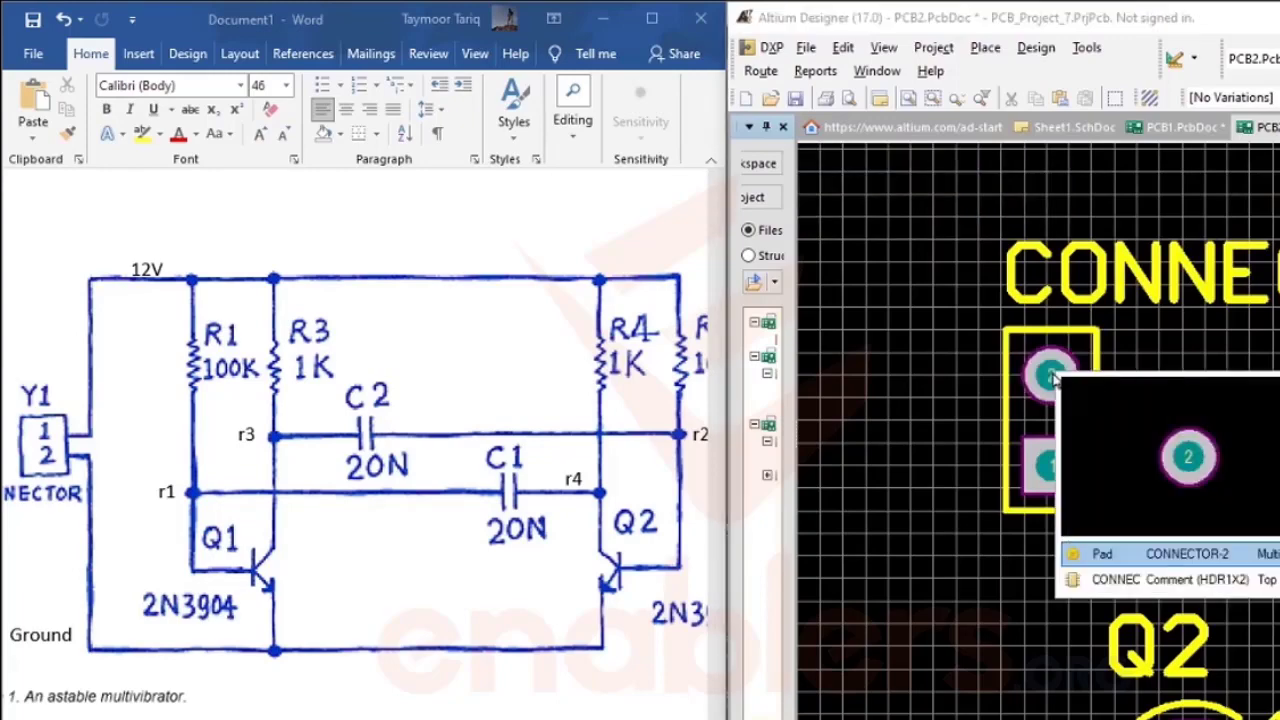
pyautogui.click(1187, 558)
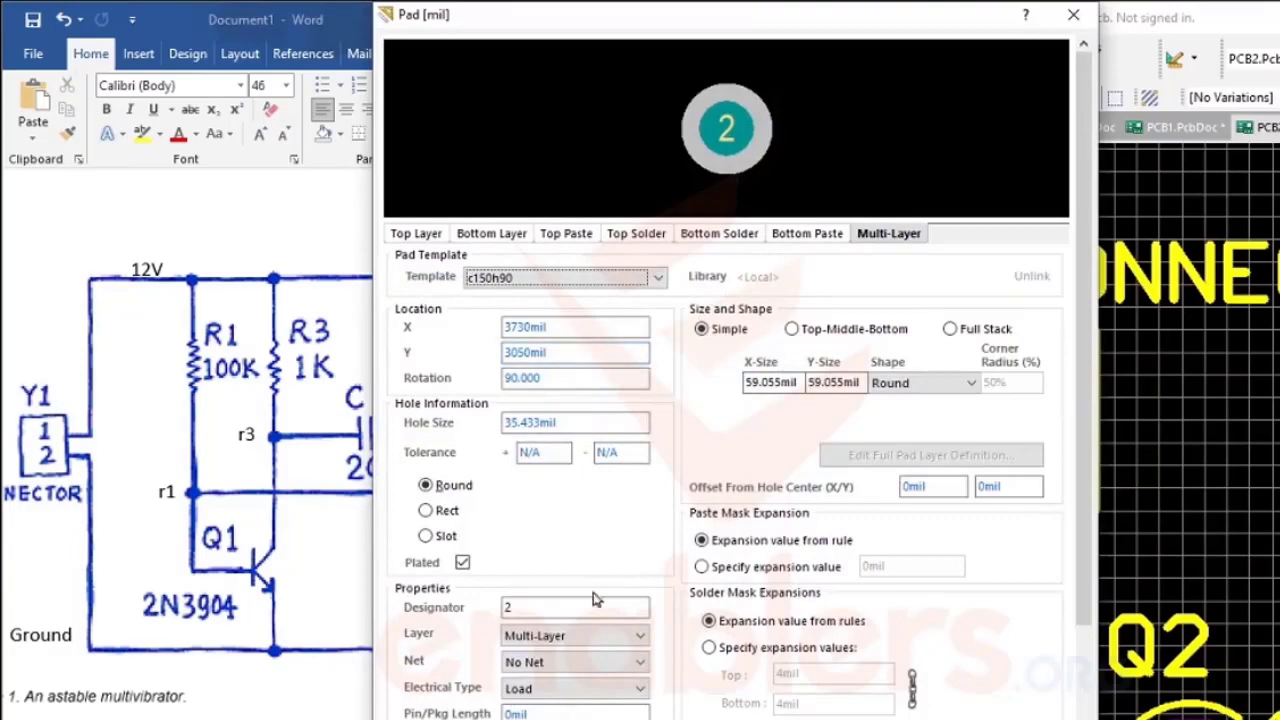
pyautogui.click(640, 662)
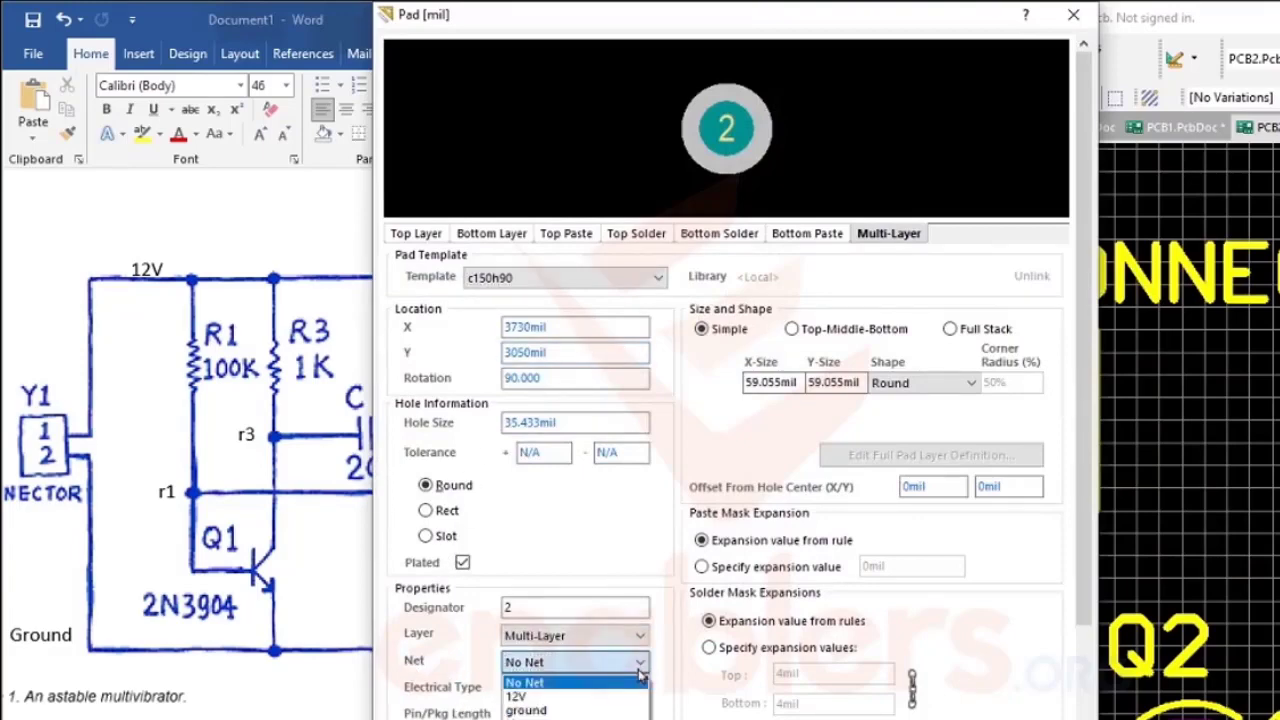
pyautogui.click(518, 697)
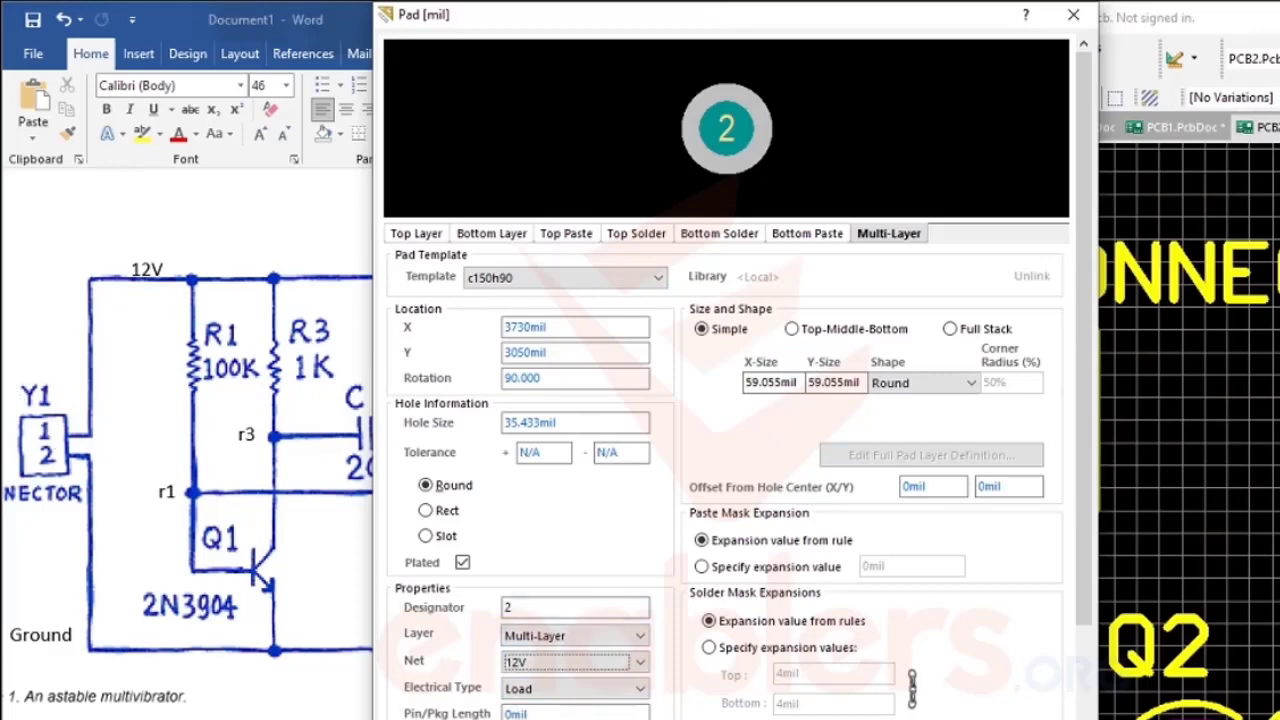
pyautogui.press('Return')
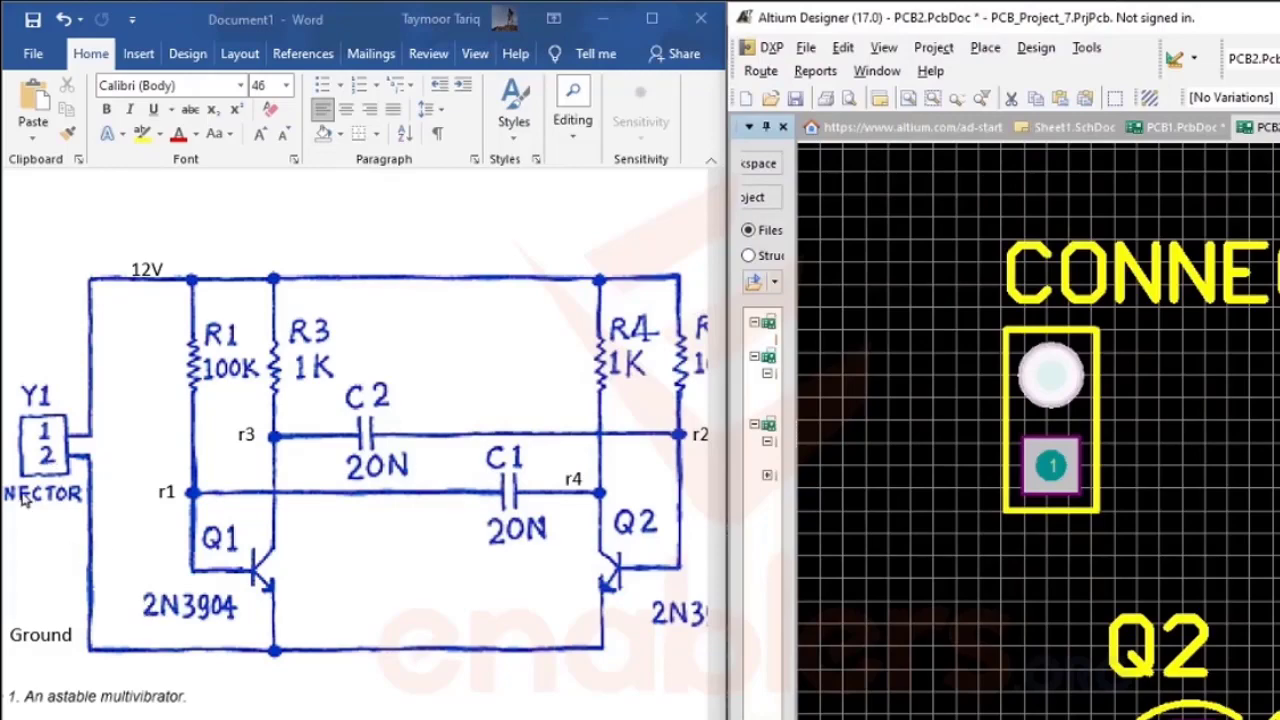
# - Assign pad 1 of the CONNECTOR footprint to the ground net
pyautogui.click(1050, 468)
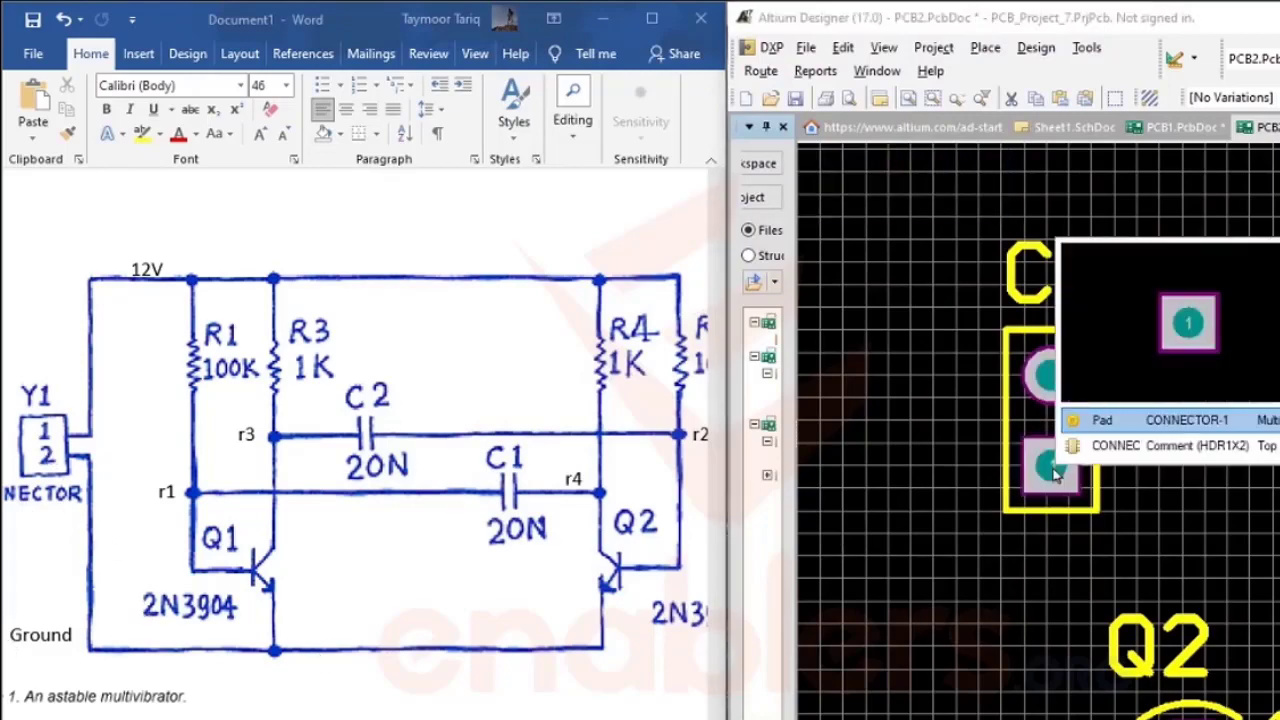
pyautogui.click(1118, 421)
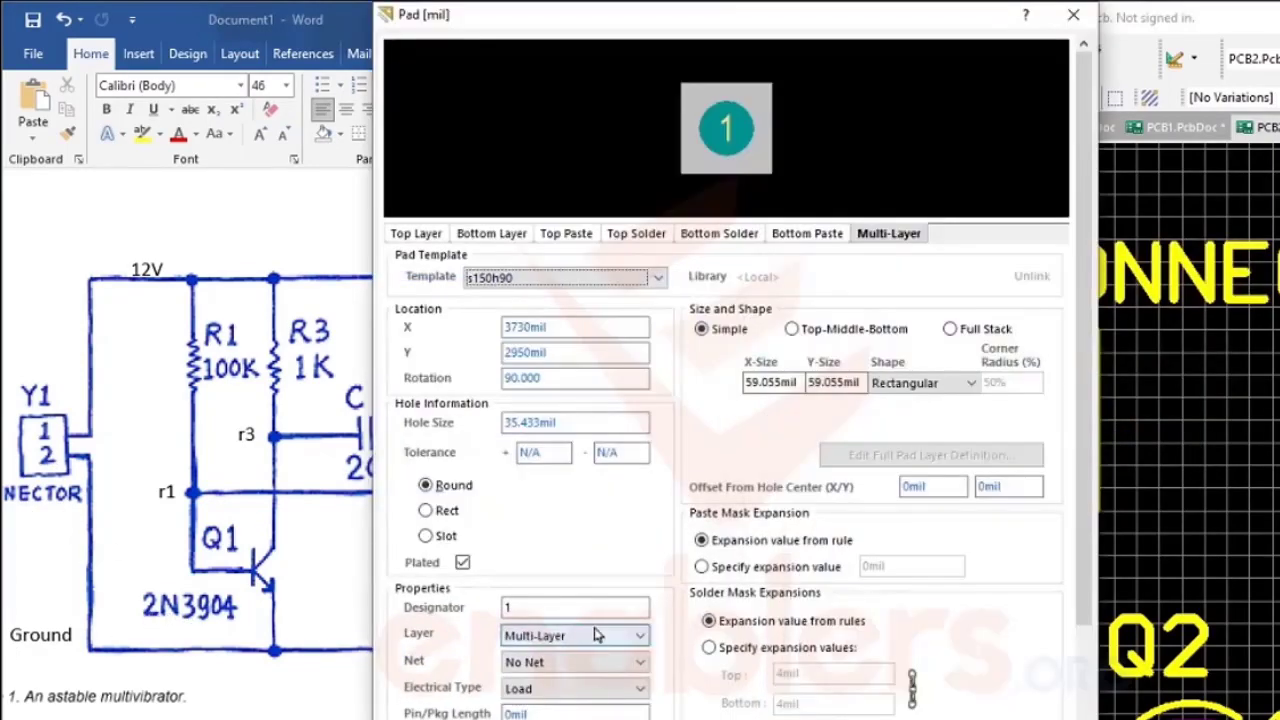
pyautogui.click(560, 662)
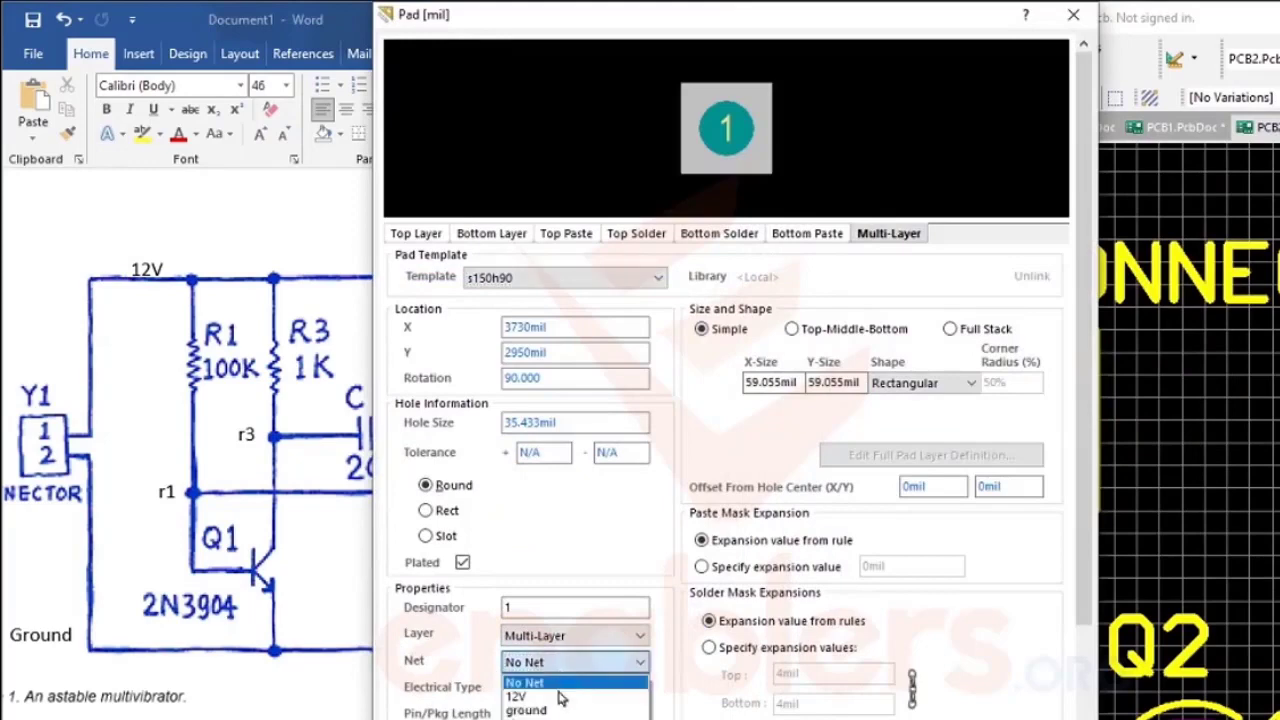
pyautogui.click(562, 709)
pyautogui.press('Return')
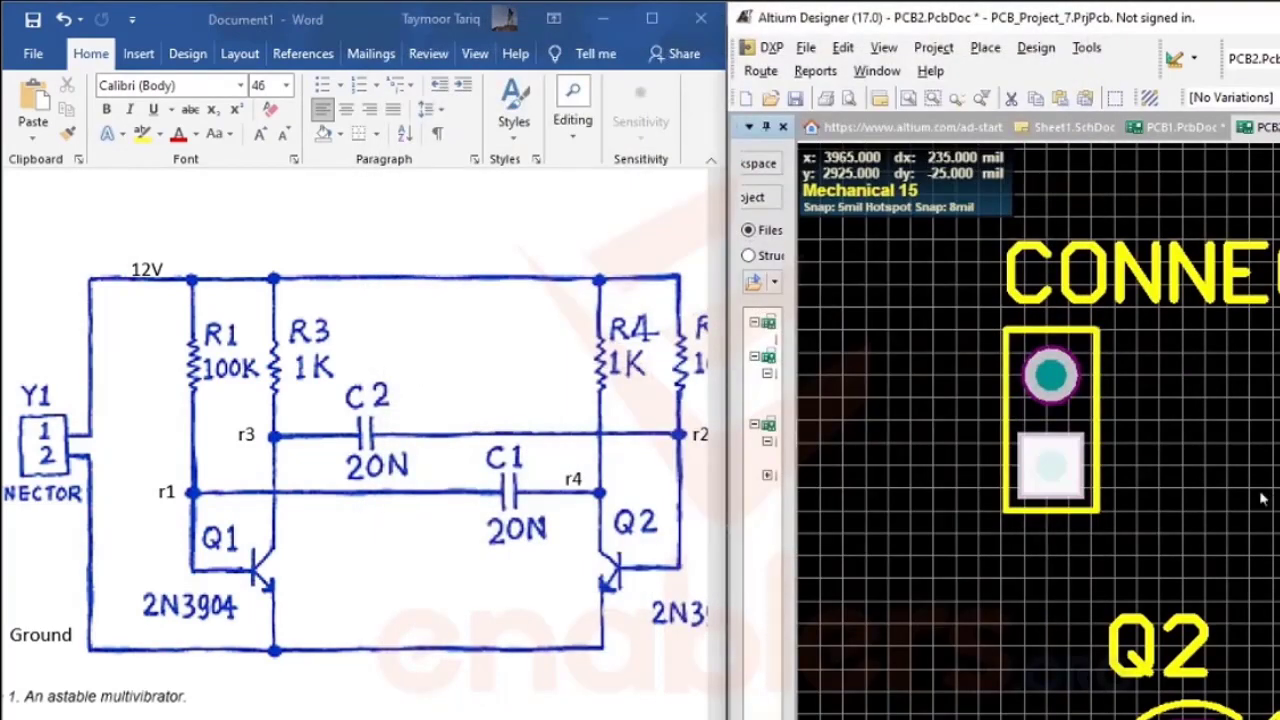
# - Assign pad 2 of resistor R1 to the 12V net
pyautogui.moveTo(1250, 502); pyautogui.dragTo(996, 503, button='right')
pyautogui.moveTo(1145, 387); pyautogui.dragTo(969, 614, button='right')
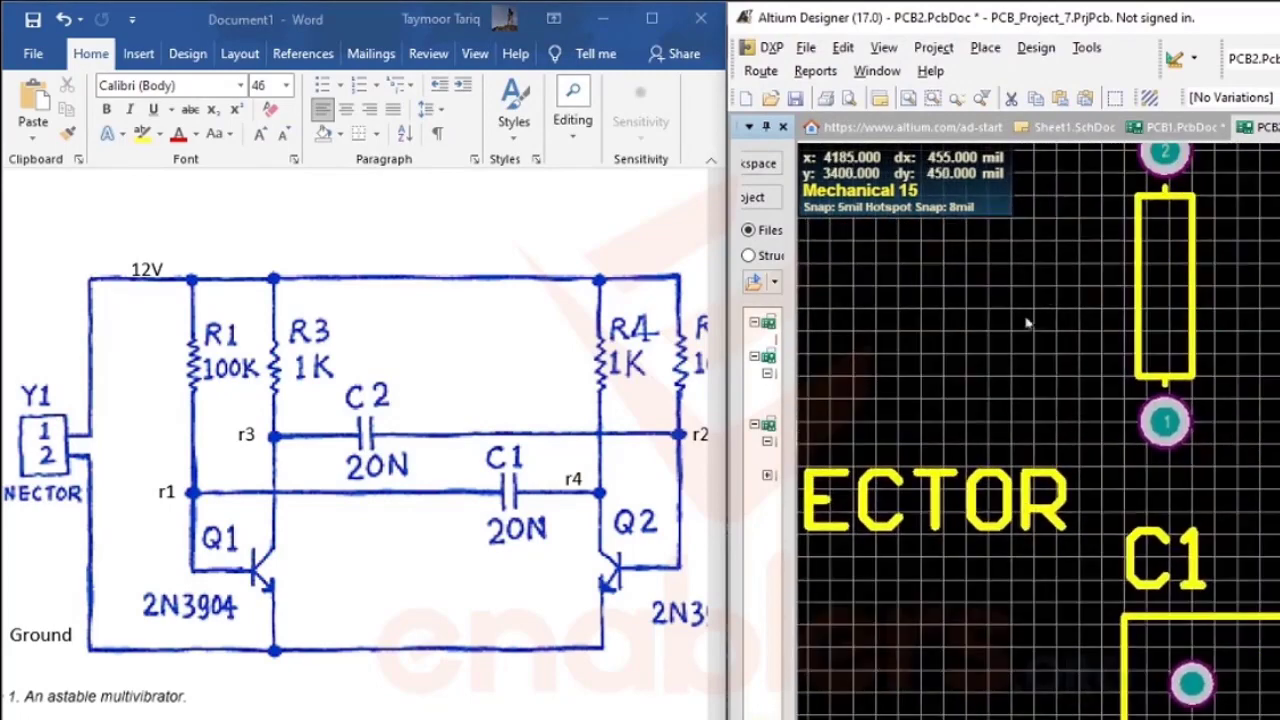
pyautogui.moveTo(1027, 323); pyautogui.dragTo(938, 502, button='right')
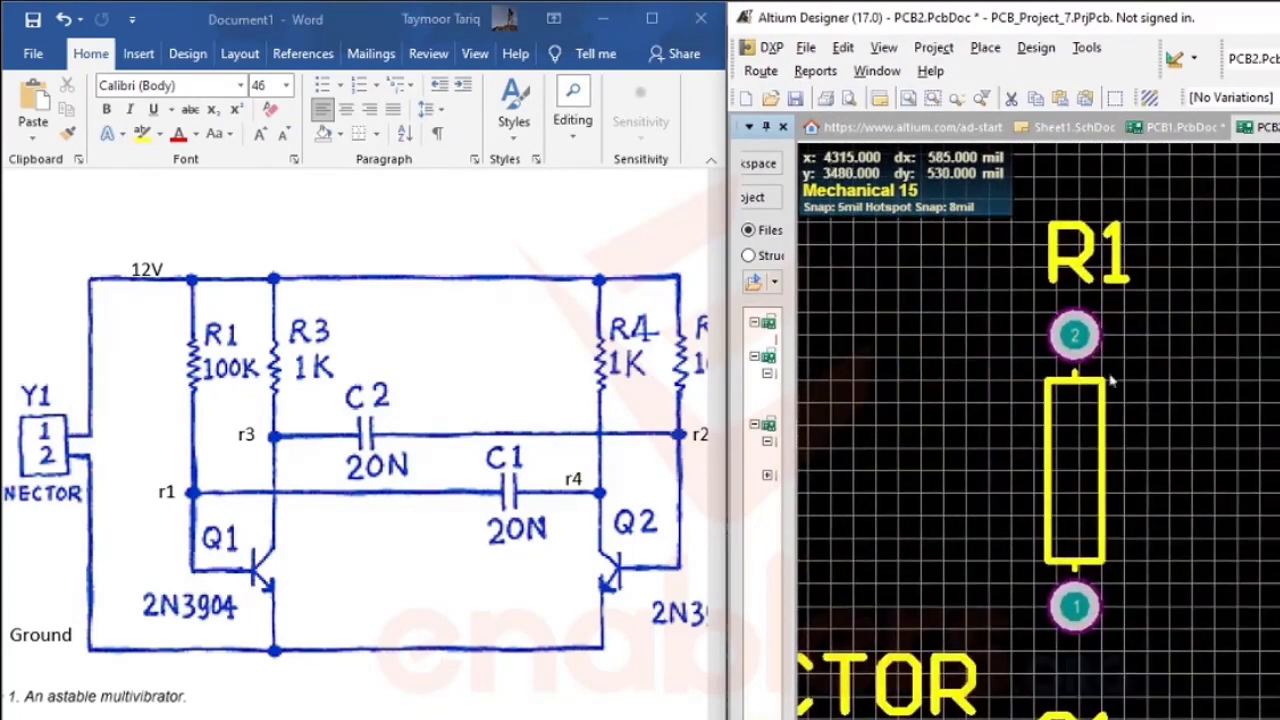
pyautogui.click(1078, 330)
pyautogui.click(866, 516)
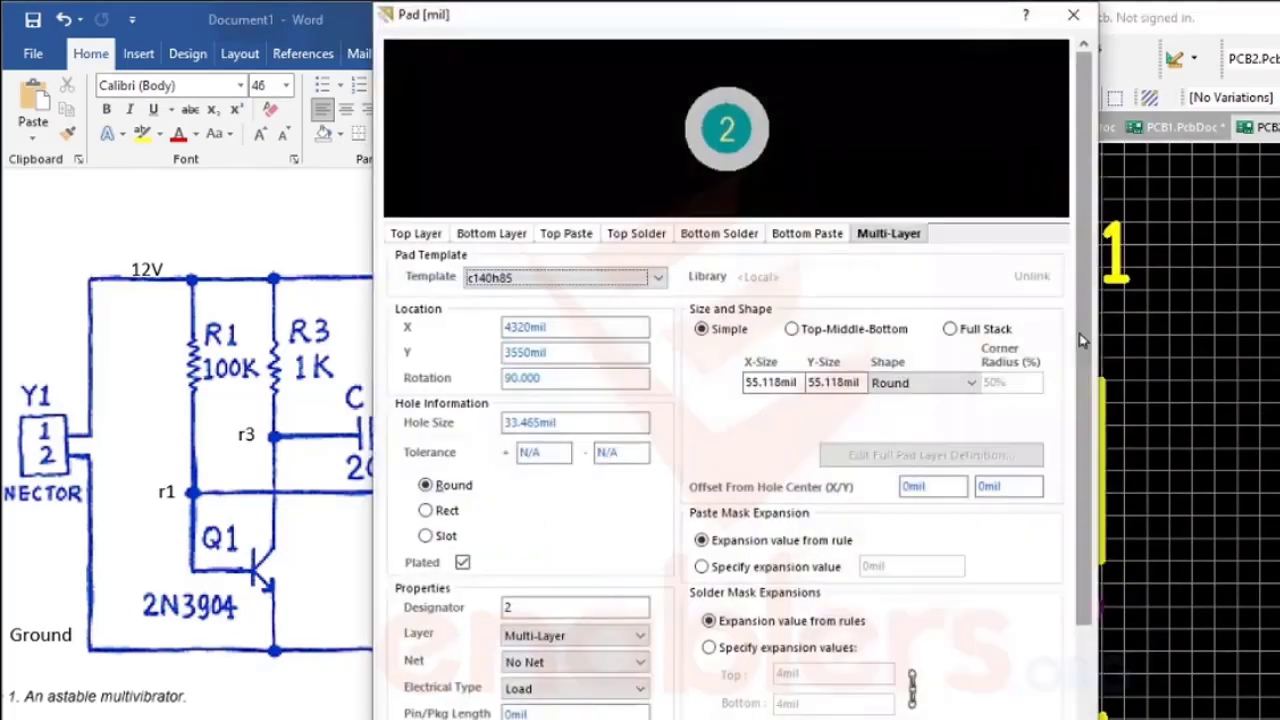
pyautogui.click(560, 662)
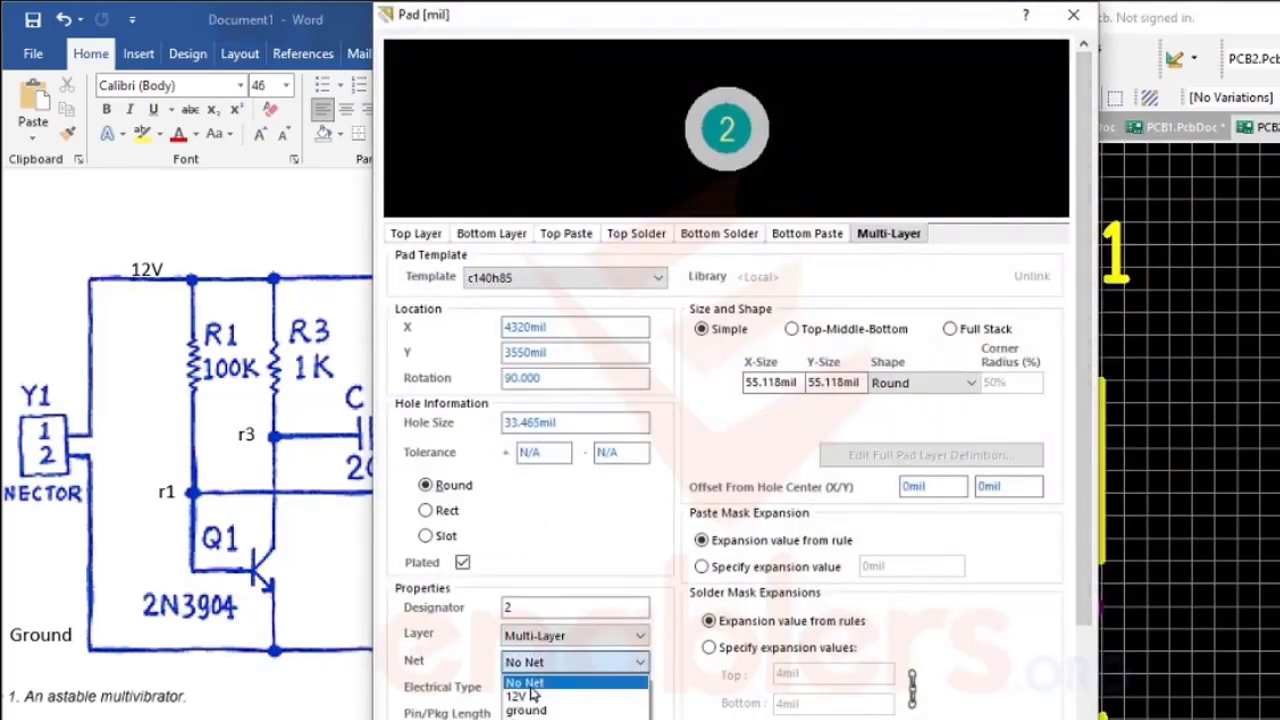
pyautogui.click(530, 692)
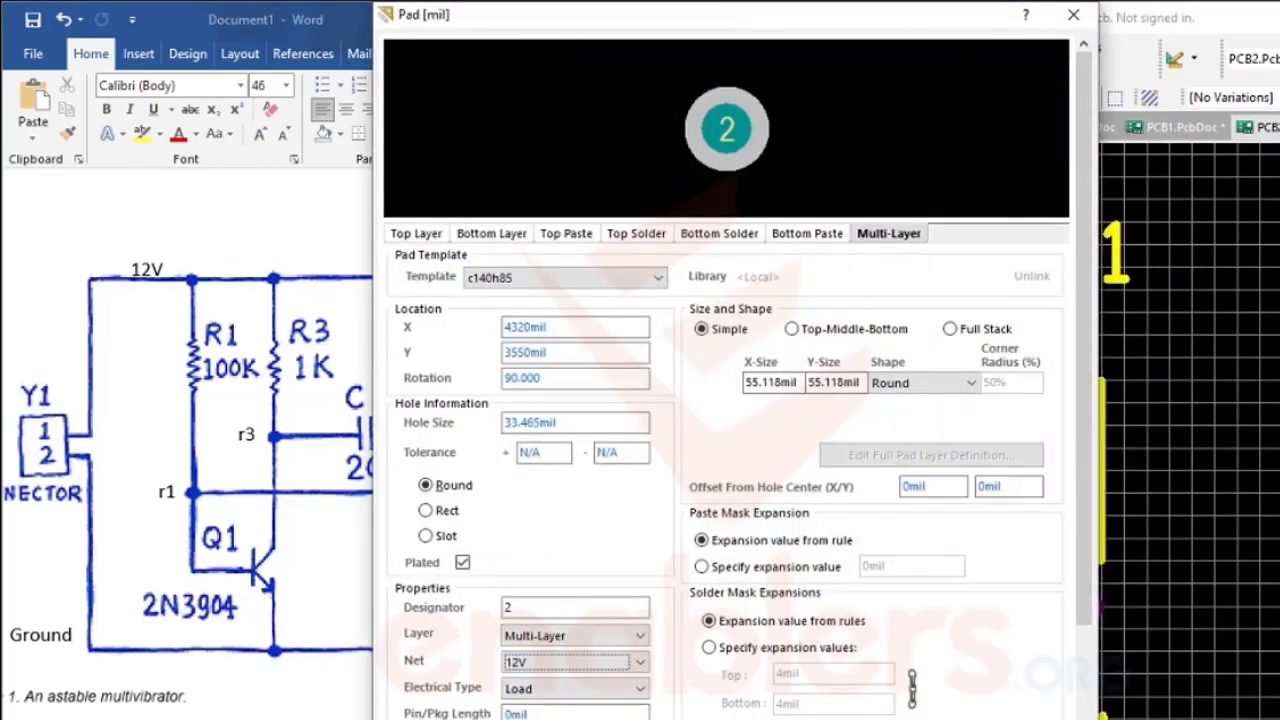
pyautogui.press('Return')
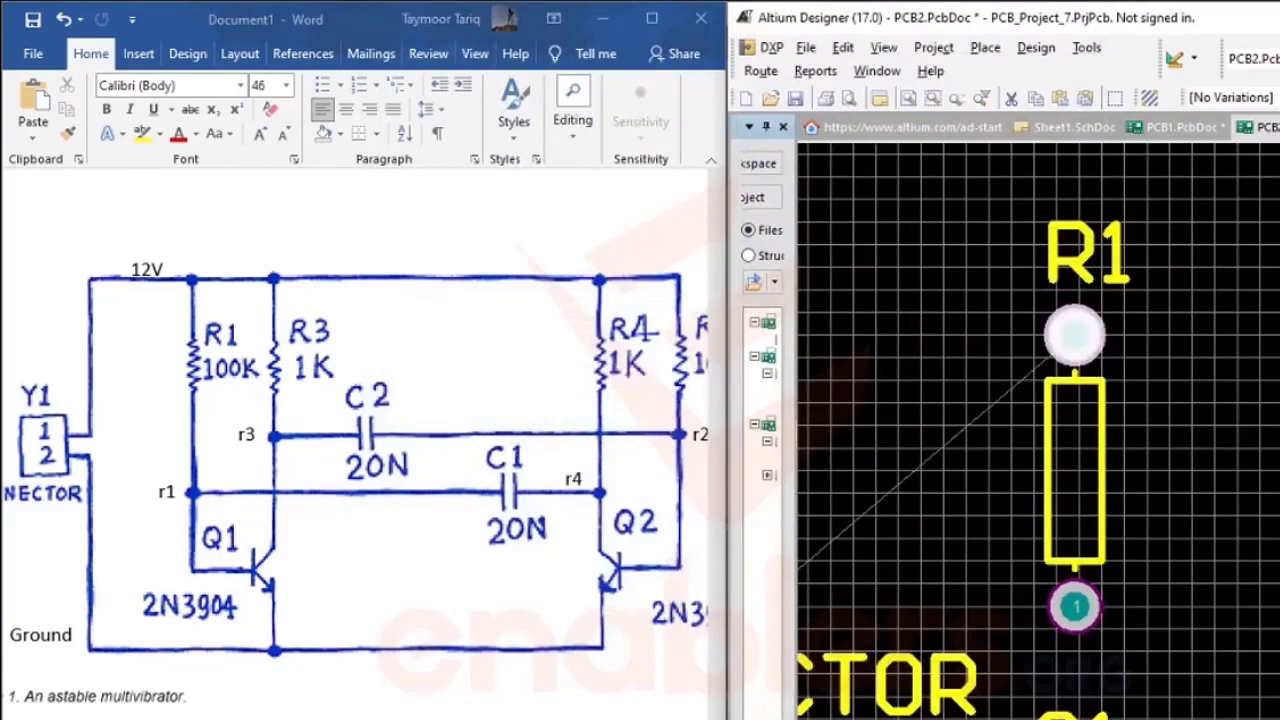
# - Maximize the PCB editor window and assign pad 2 of resistor R2 to the 12V net
pyautogui.click(1279, 18)
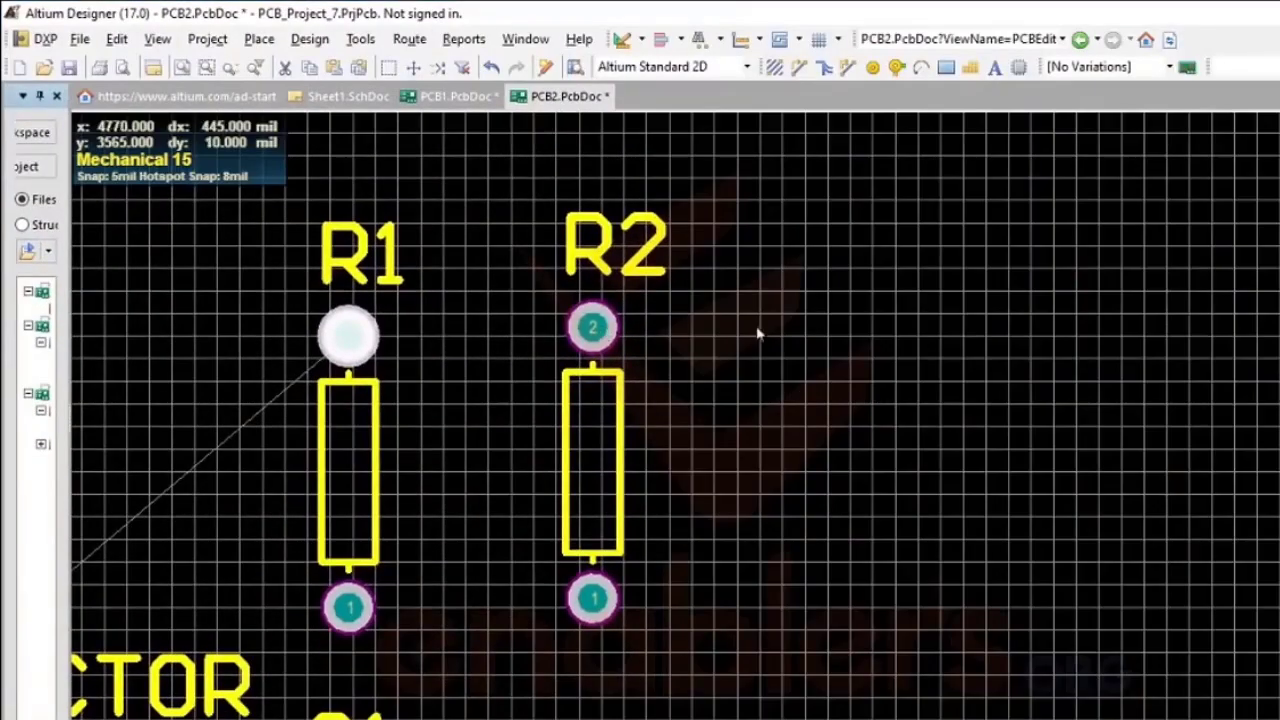
pyautogui.keyDown('ctrl'); pyautogui.scroll(-3, 757, 335); pyautogui.keyUp('ctrl')
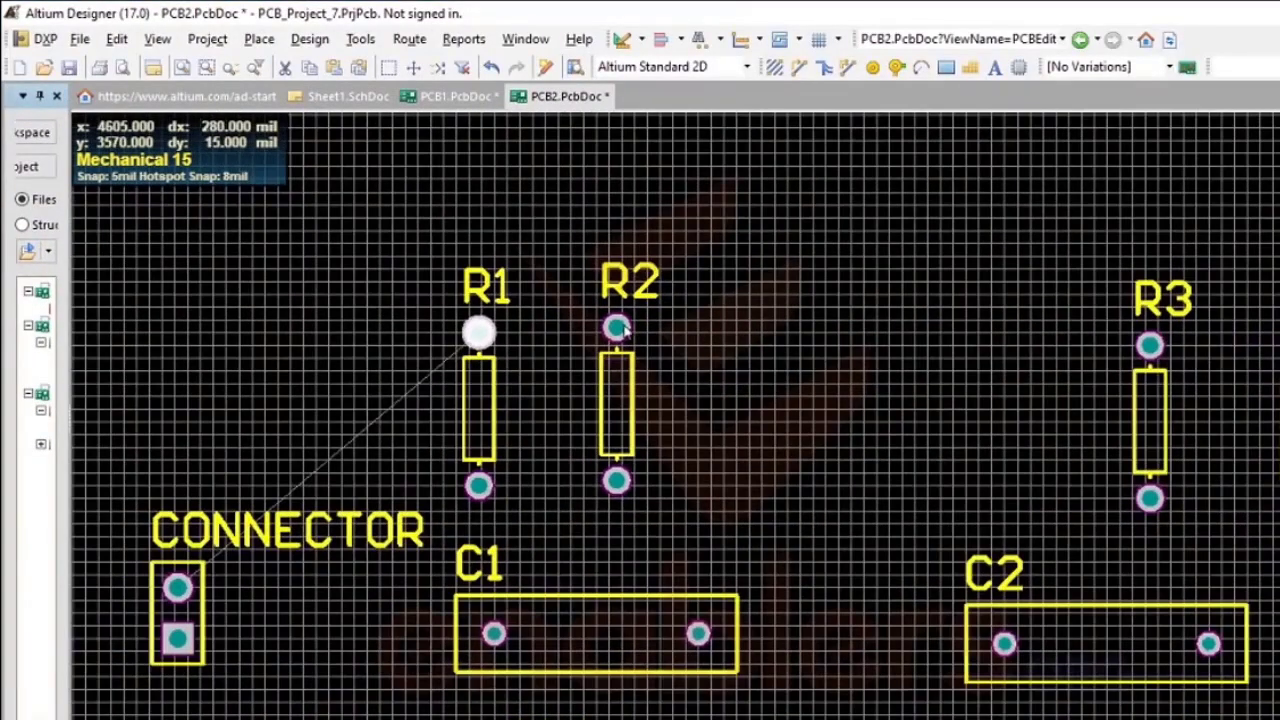
pyautogui.doubleClick(618, 328)
pyautogui.click(460, 512)
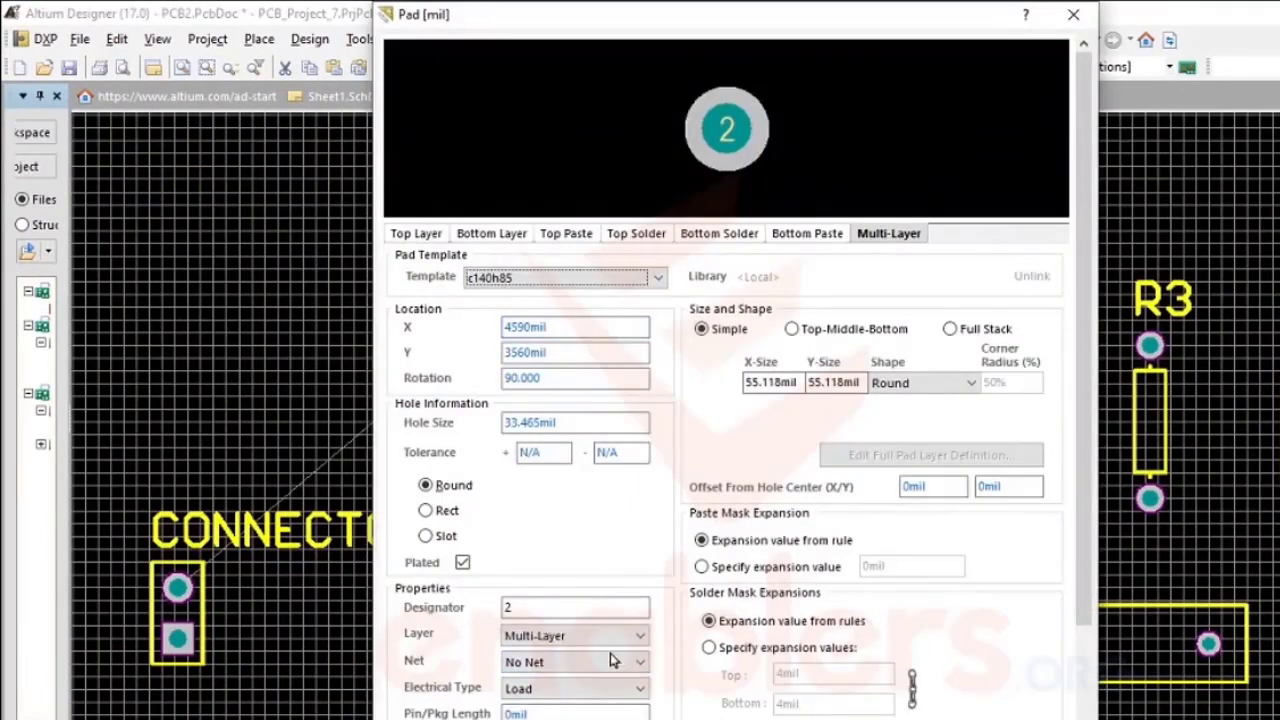
pyautogui.click(612, 660)
pyautogui.click(559, 697)
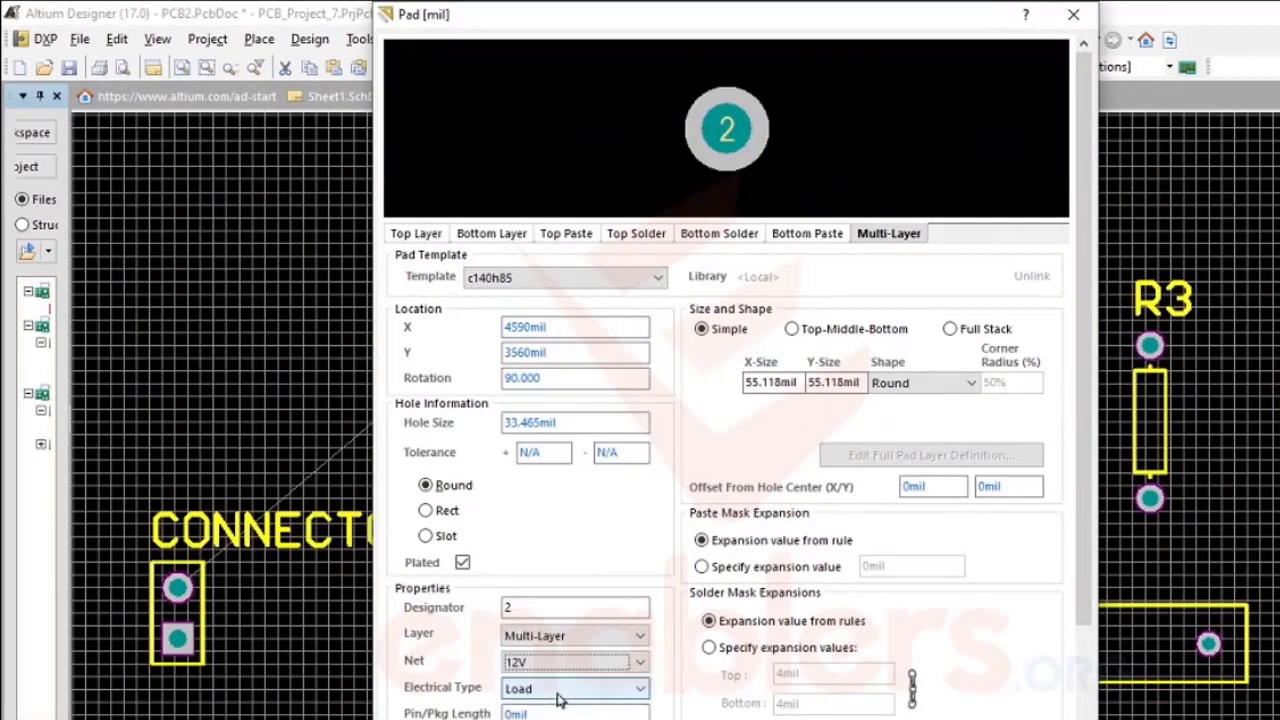
pyautogui.press('Return')
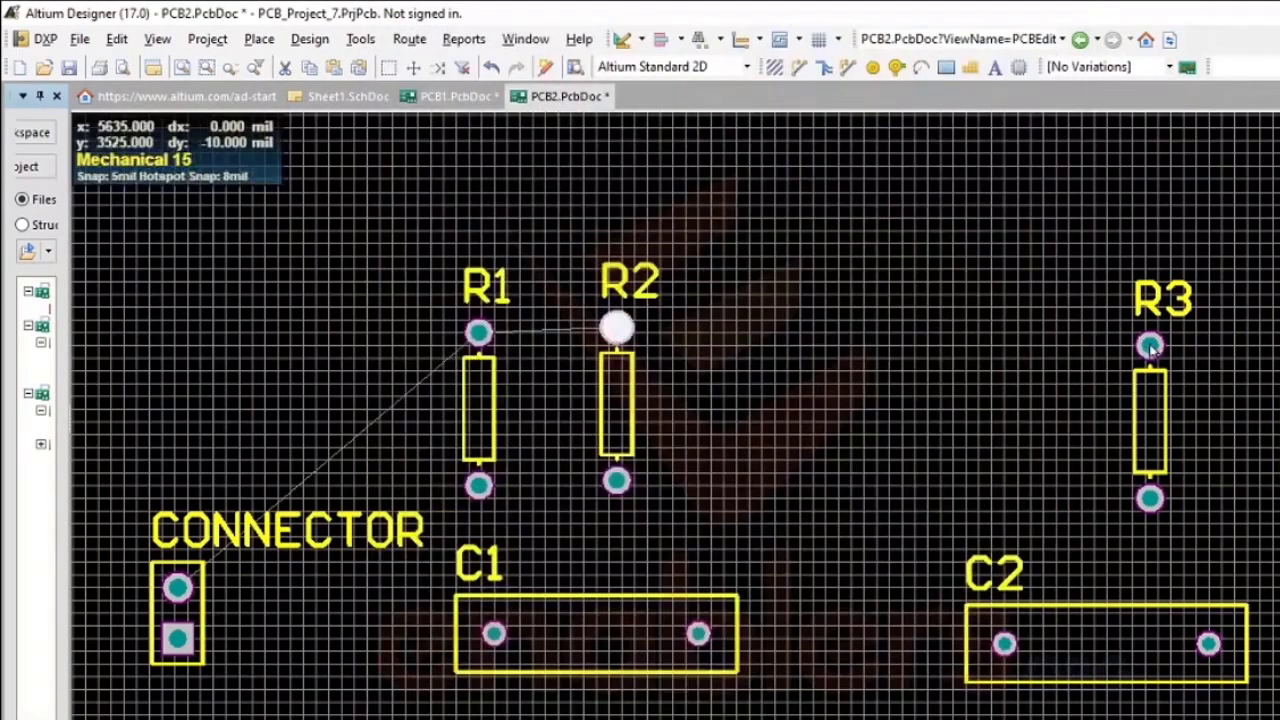
# - Assign pad 2 of resistor R3 to the 12V net
pyautogui.click(1150, 345)
pyautogui.click(957, 296)
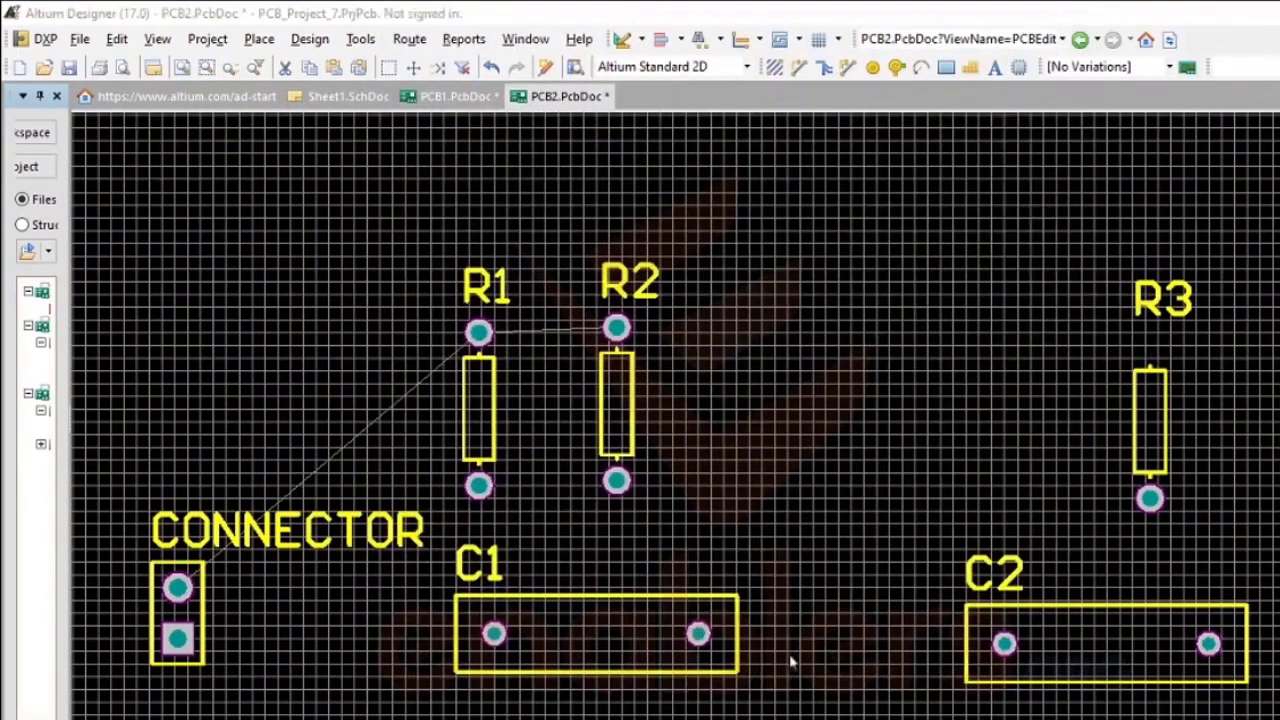
pyautogui.click(555, 666)
pyautogui.click(559, 697)
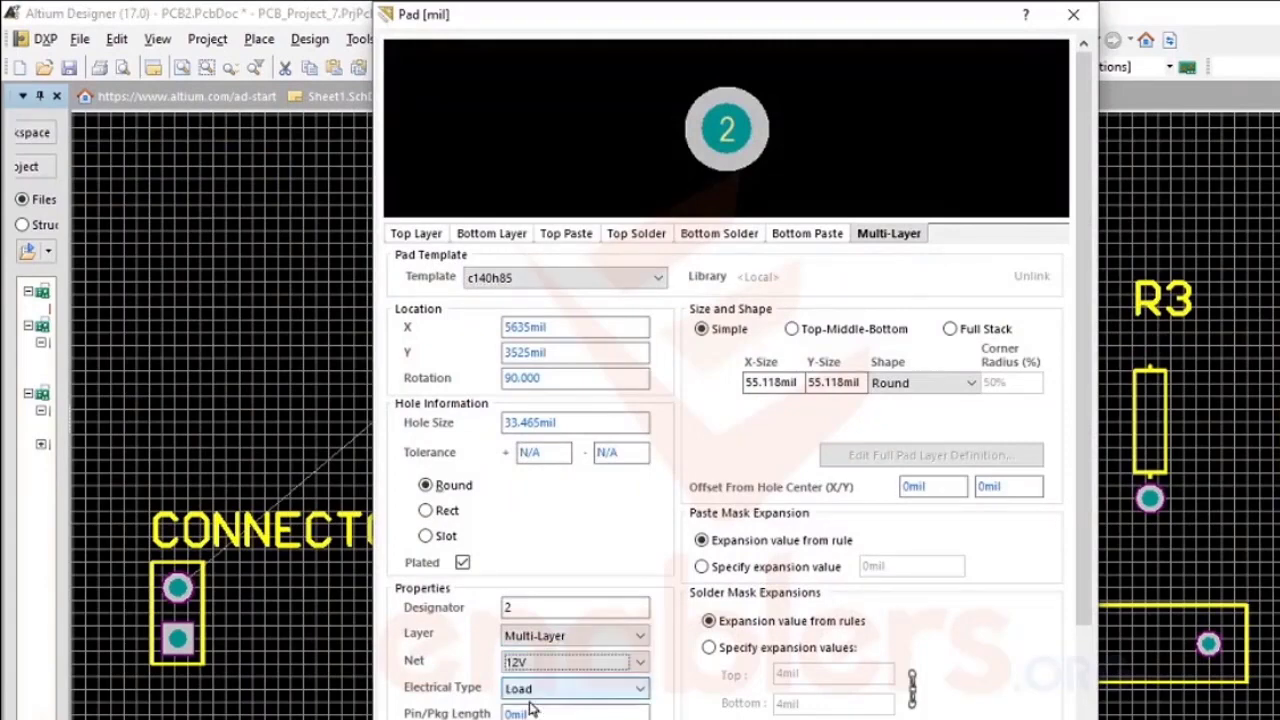
pyautogui.press('Return')
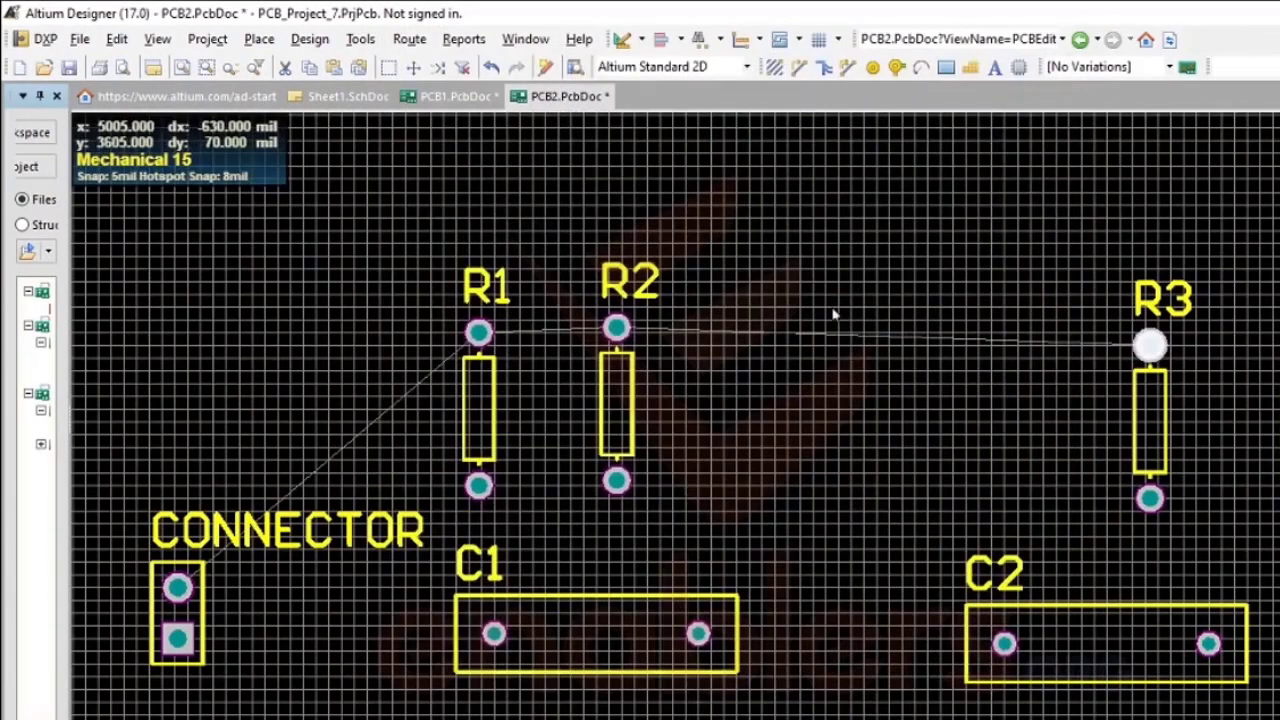
# - Assign pad 2 of resistor R4 to the 12V net
pyautogui.doubleClick(1150, 345)
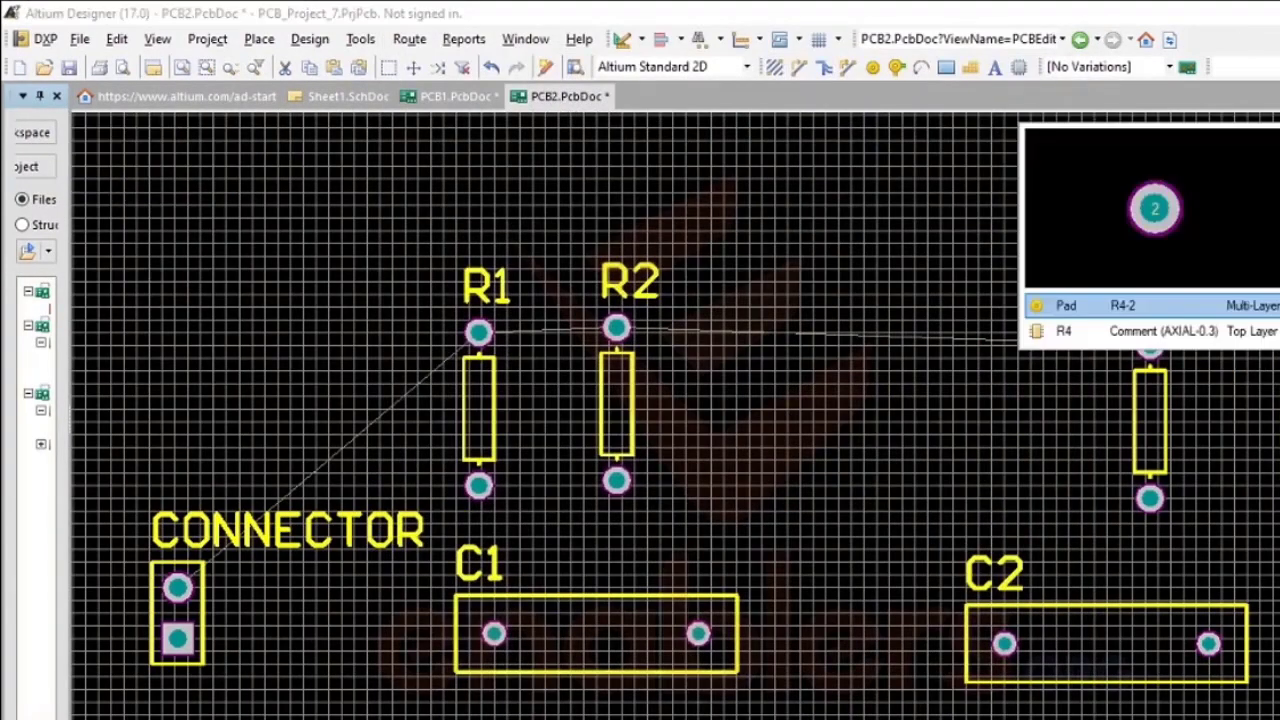
pyautogui.click(1118, 304)
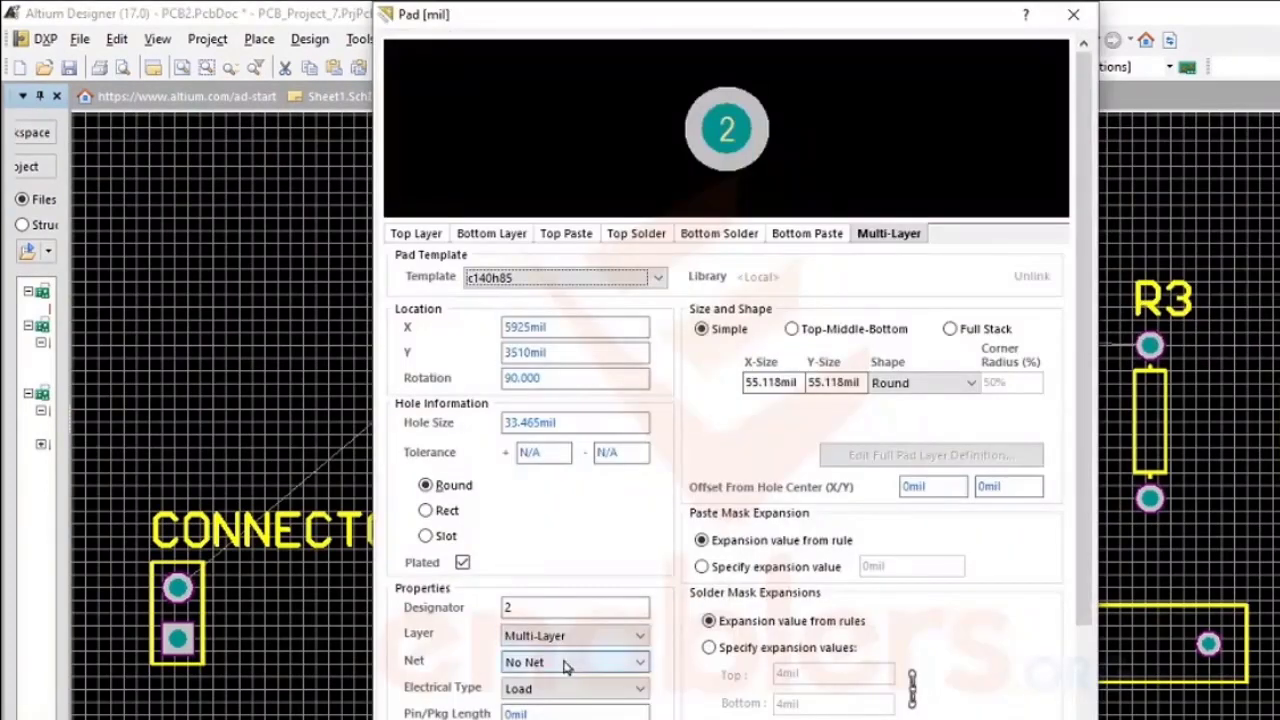
pyautogui.click(560, 663)
pyautogui.click(530, 697)
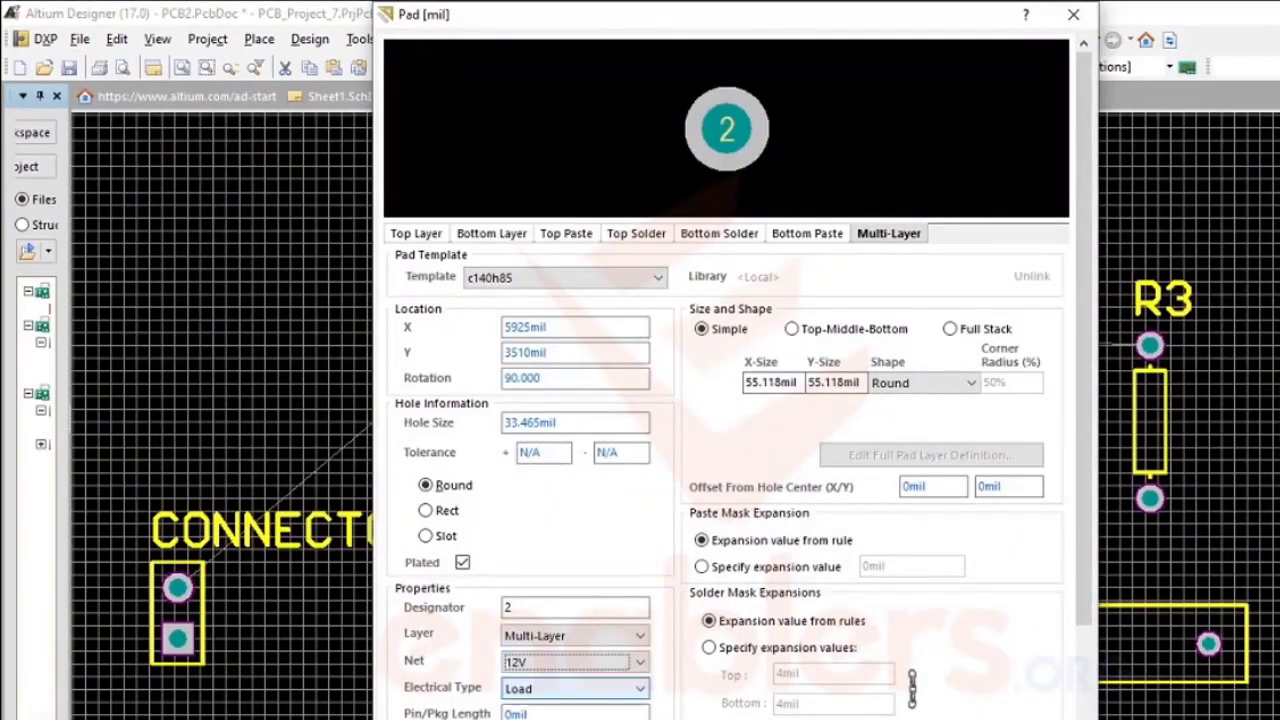
pyautogui.press('Return')
pyautogui.scroll(-3, 1128, 473)
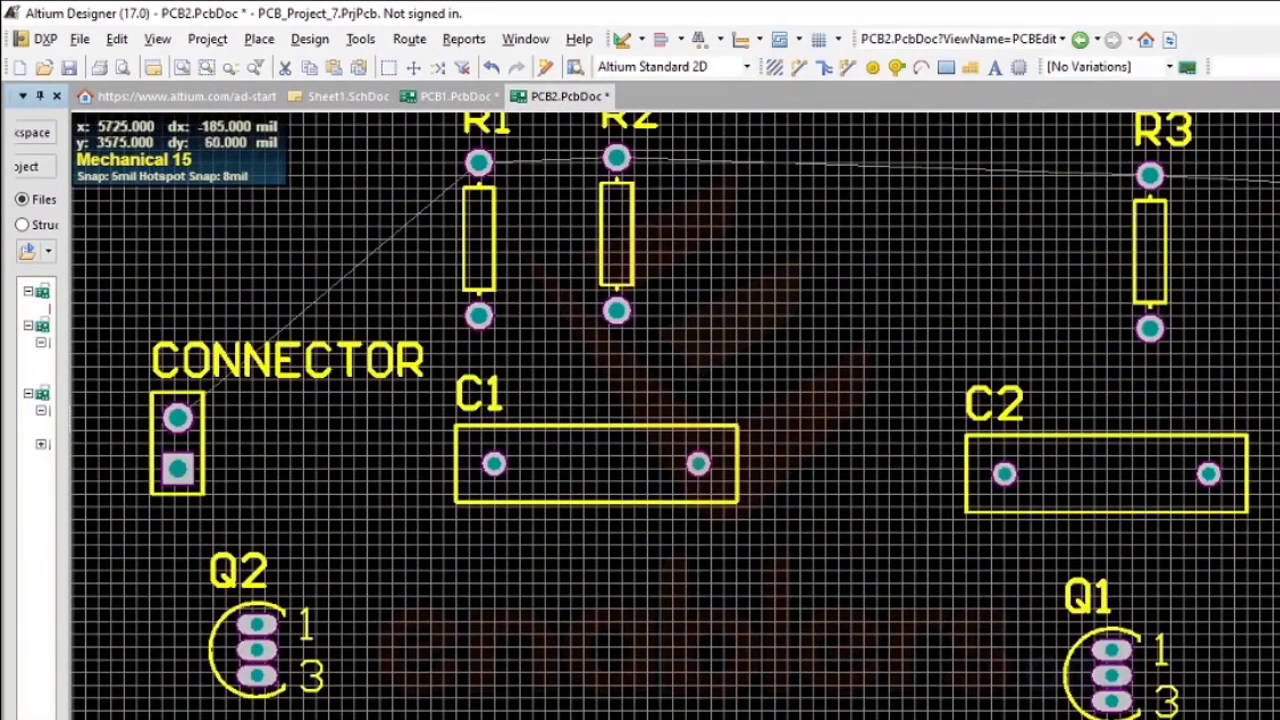
pyautogui.scroll(-5, 817, 463)
pyautogui.scroll(9, 817, 463)
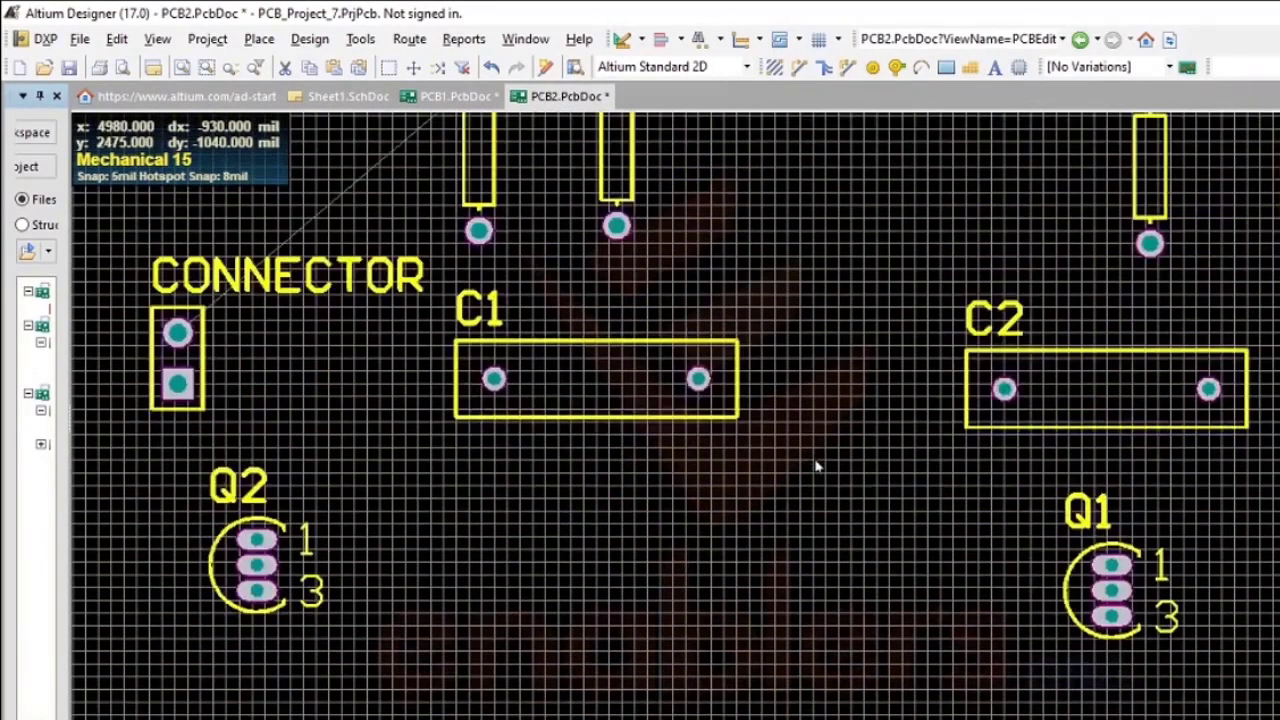
pyautogui.scroll(-10, 817, 465)
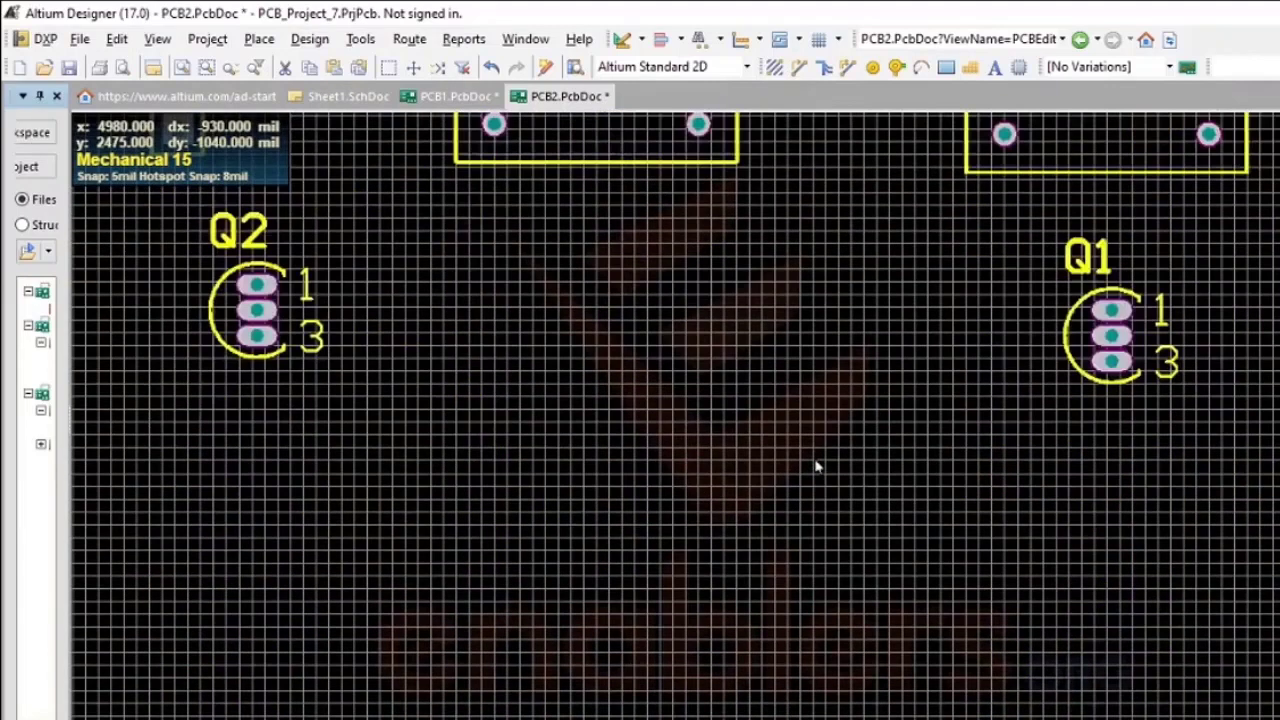
pyautogui.scroll(2, 817, 465)
pyautogui.scroll(2, 250, 437)
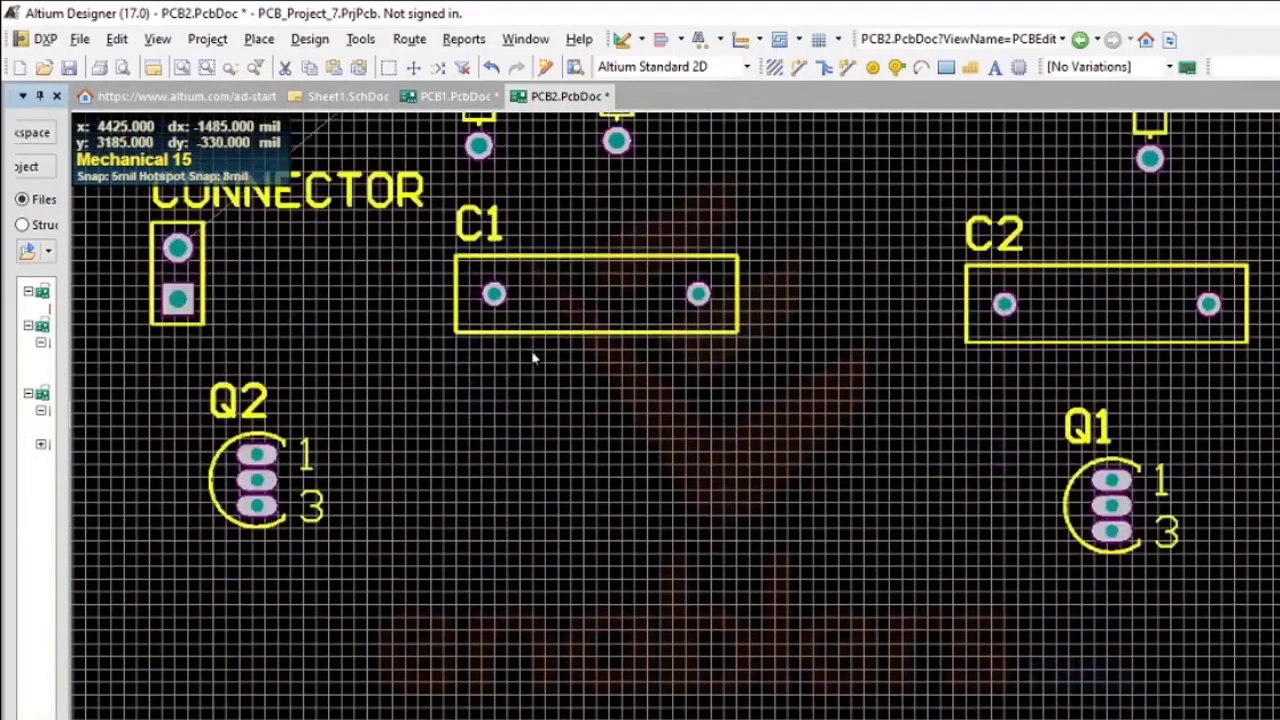
# - Assign pad 3 of transistor Q2 to the ground net
pyautogui.click(257, 508)
pyautogui.click(338, 462)
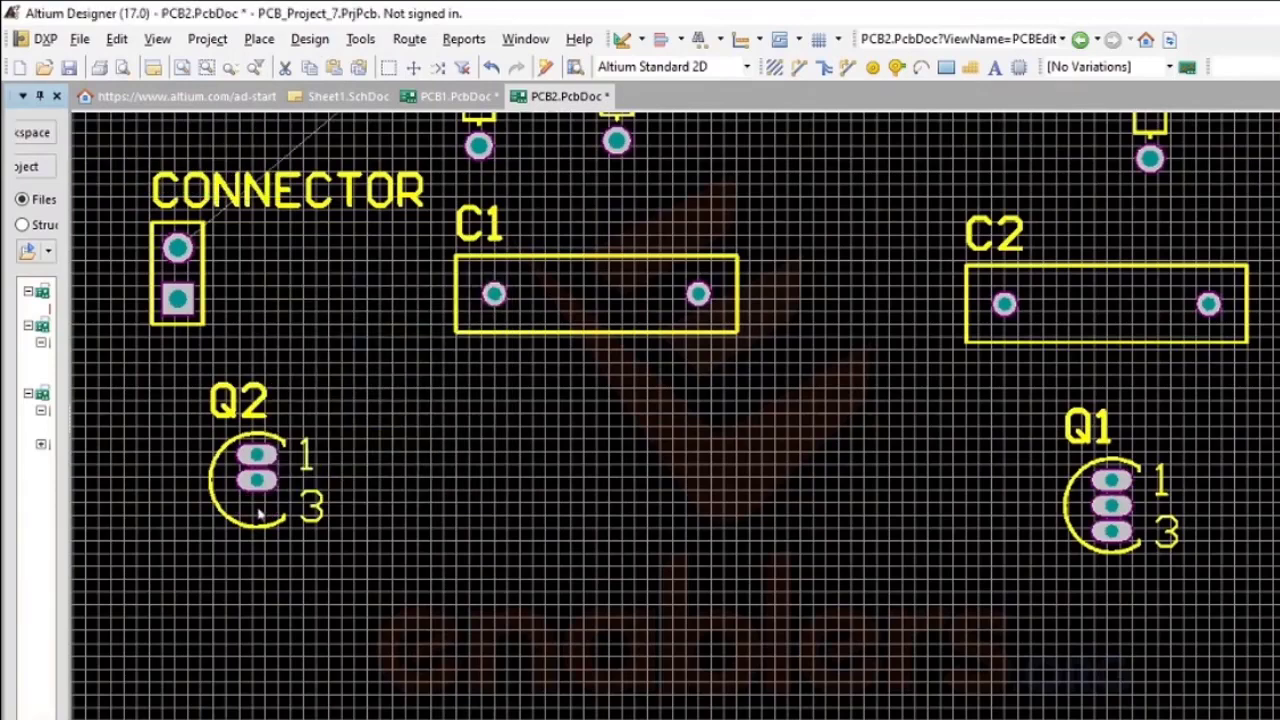
pyautogui.click(538, 668)
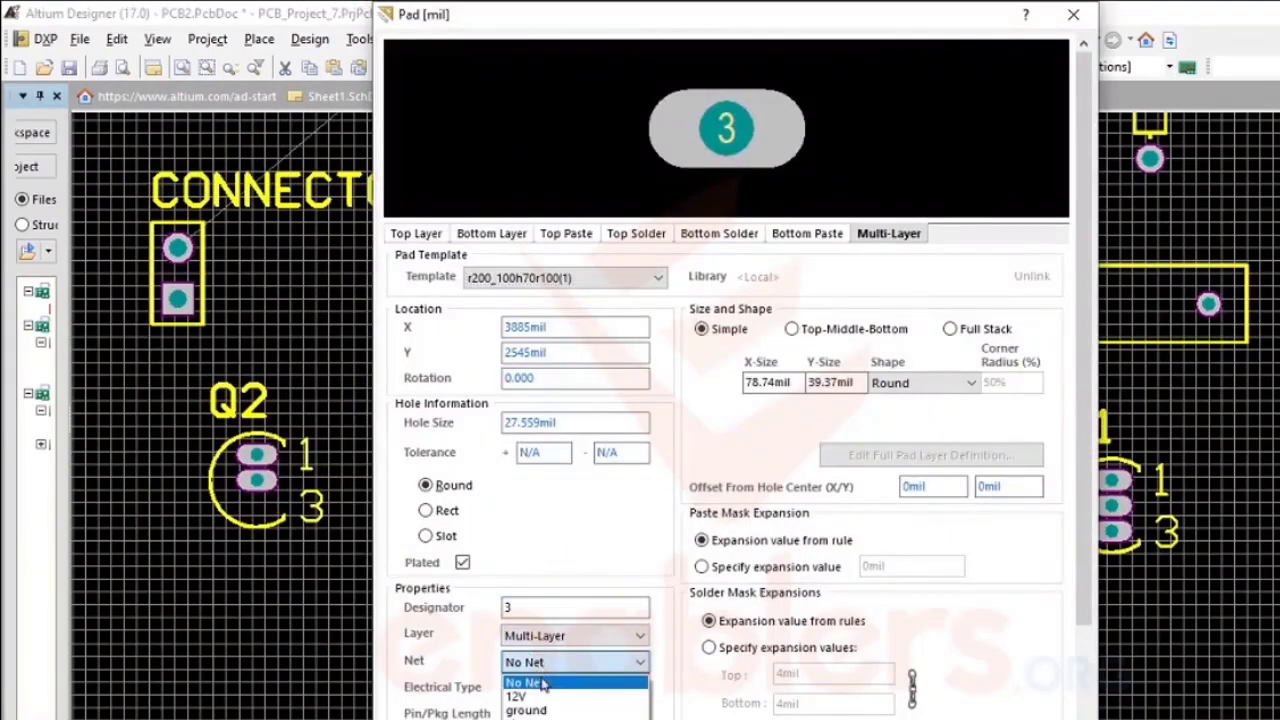
pyautogui.click(530, 709)
pyautogui.press('Return')
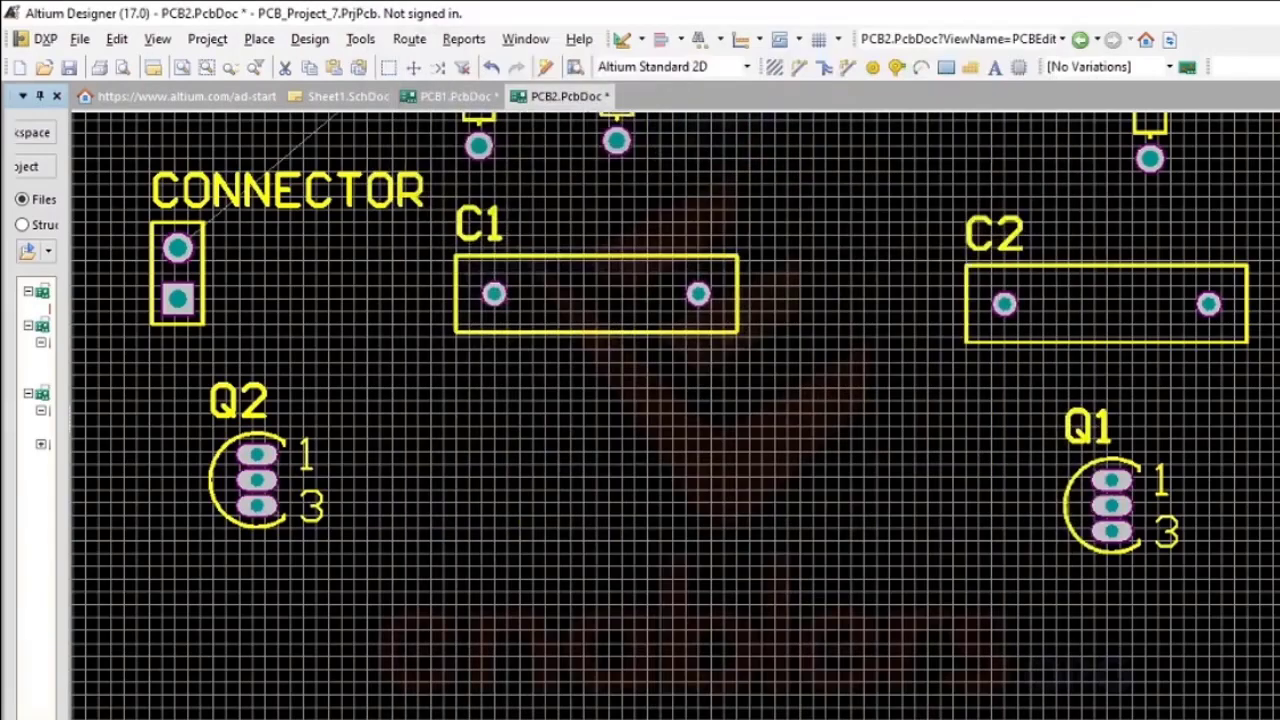
# - Assign pad 3 of transistor Q1 to the ground net
pyautogui.doubleClick(1112, 537)
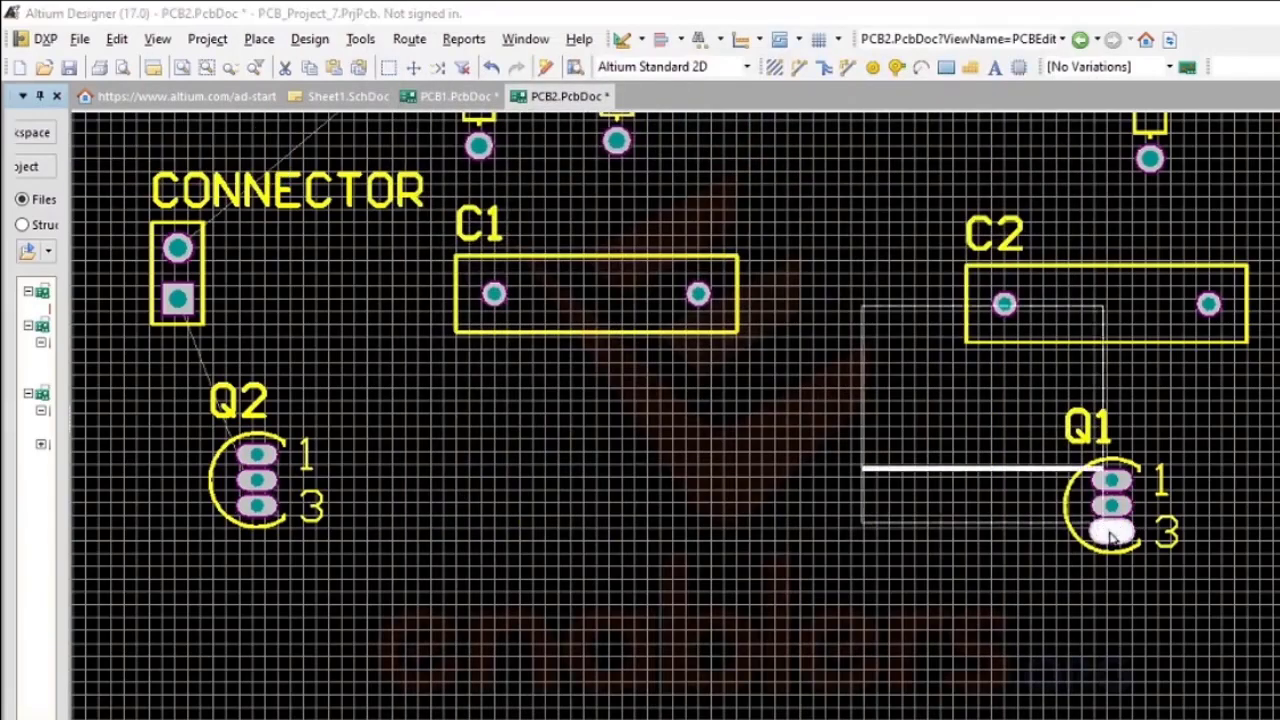
pyautogui.click(960, 484)
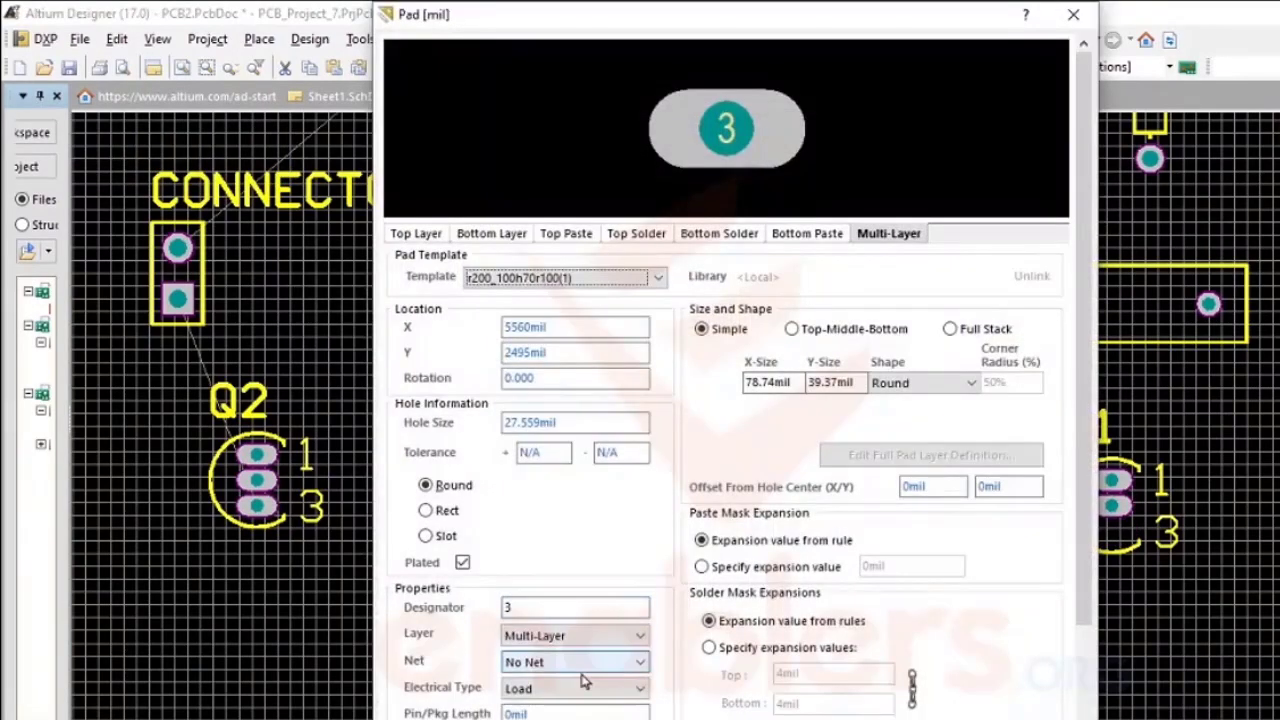
pyautogui.click(585, 664)
pyautogui.click(578, 709)
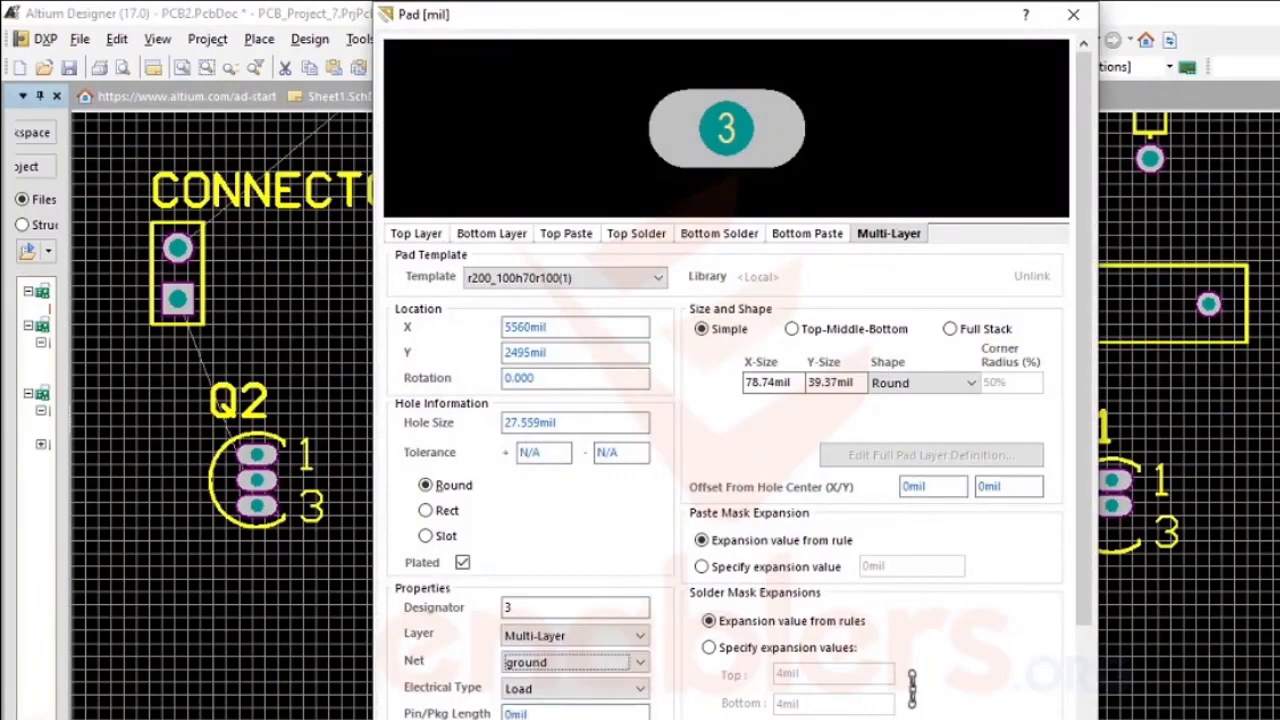
pyautogui.press('Return')
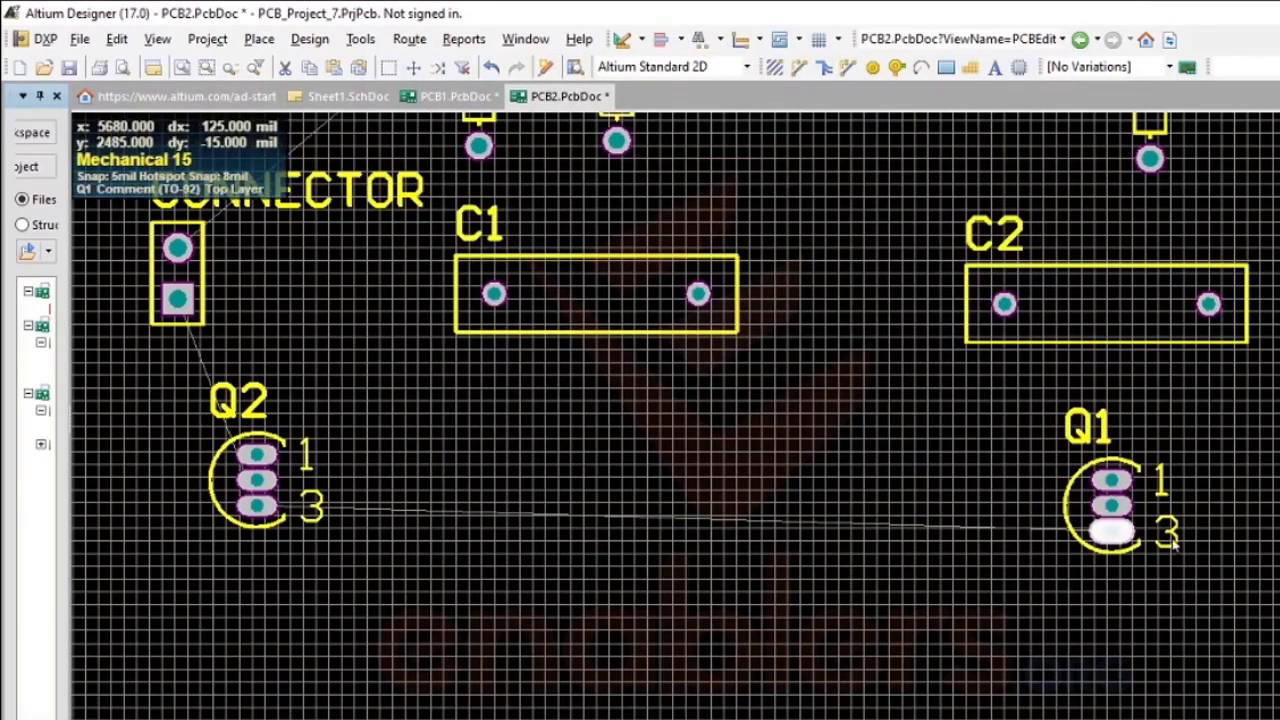
# - Assign pad 1 of resistor R1 to the r1 net
pyautogui.scroll(1, 903, 349)
pyautogui.scroll(2, 903, 349)
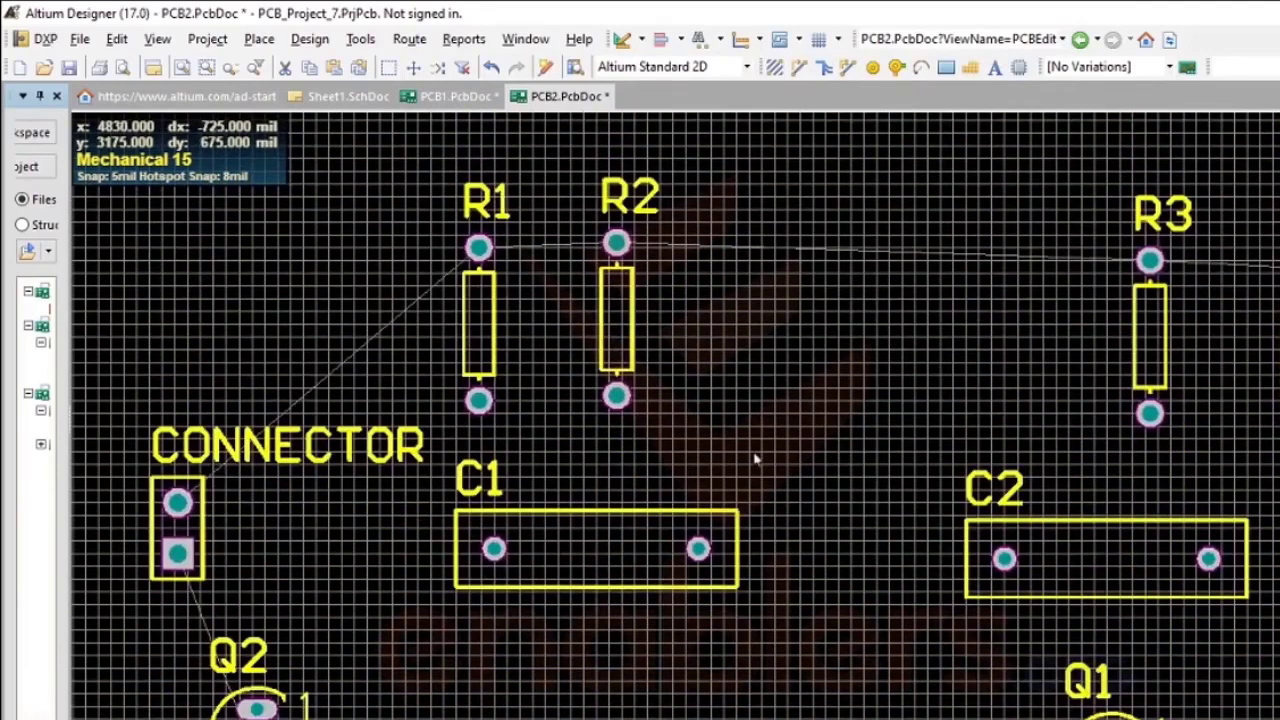
pyautogui.scroll(-2, 755, 459)
pyautogui.scroll(1, 755, 459)
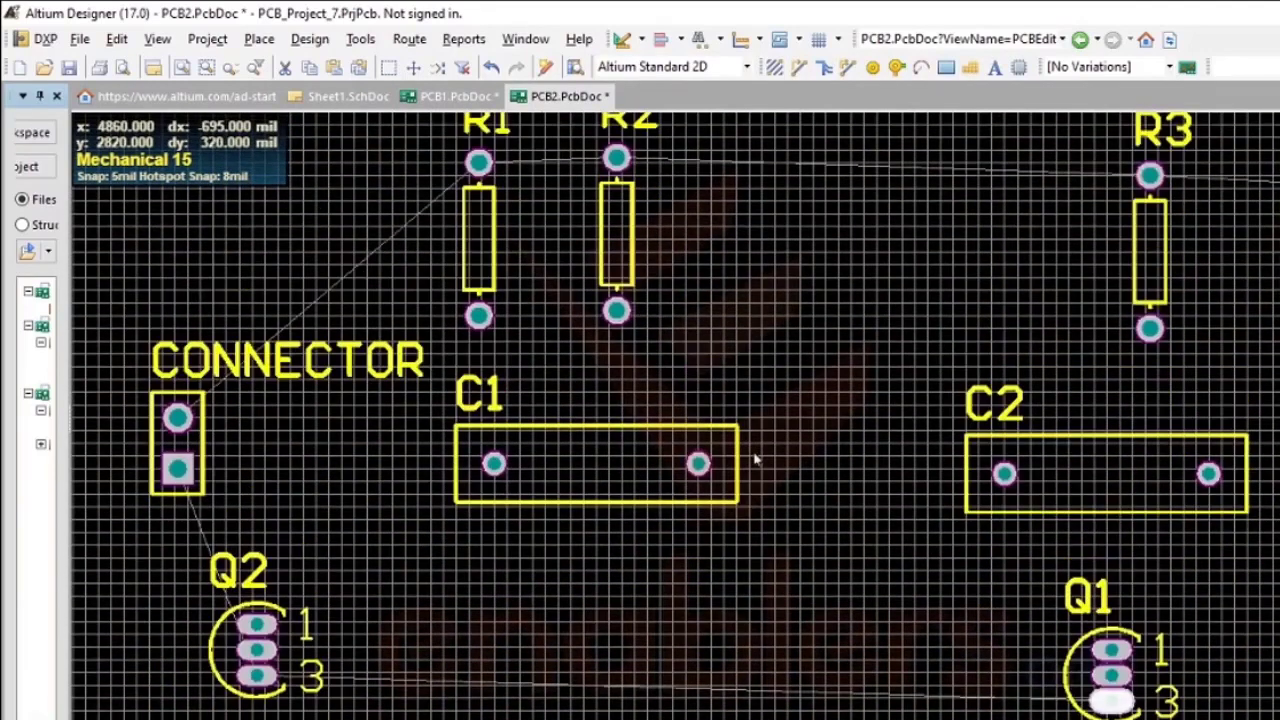
pyautogui.click(475, 314)
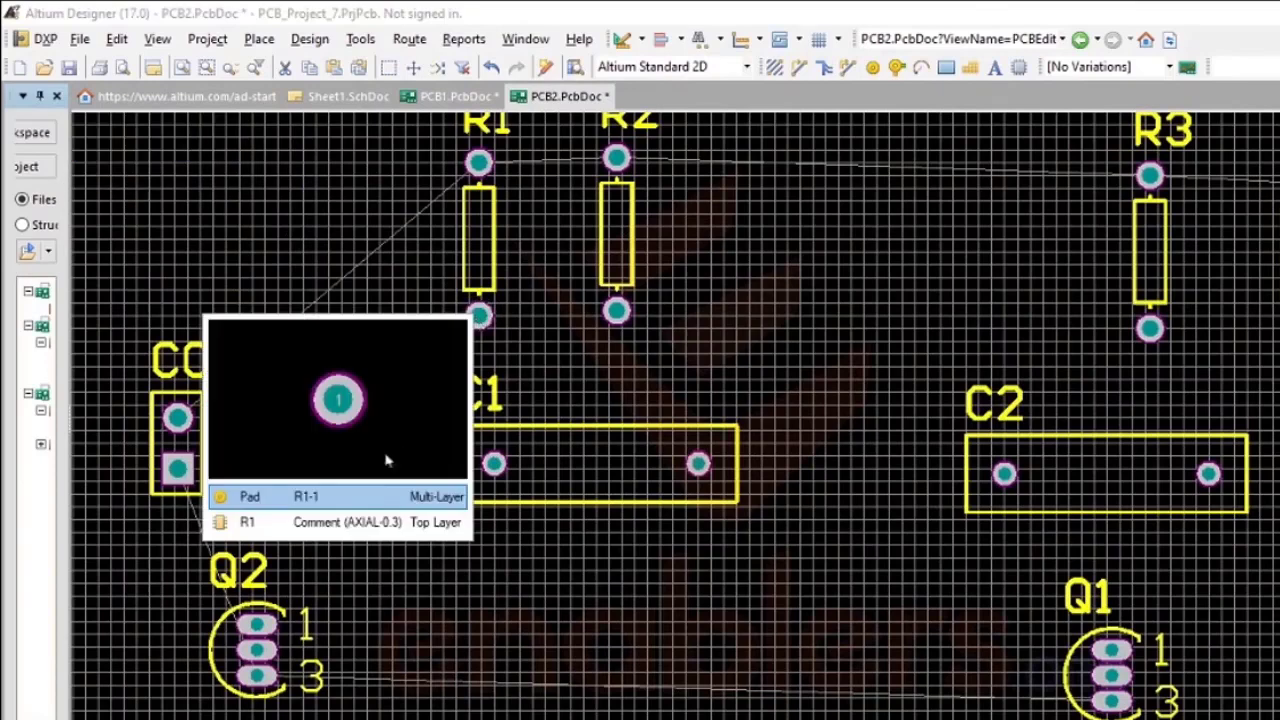
pyautogui.click(323, 497)
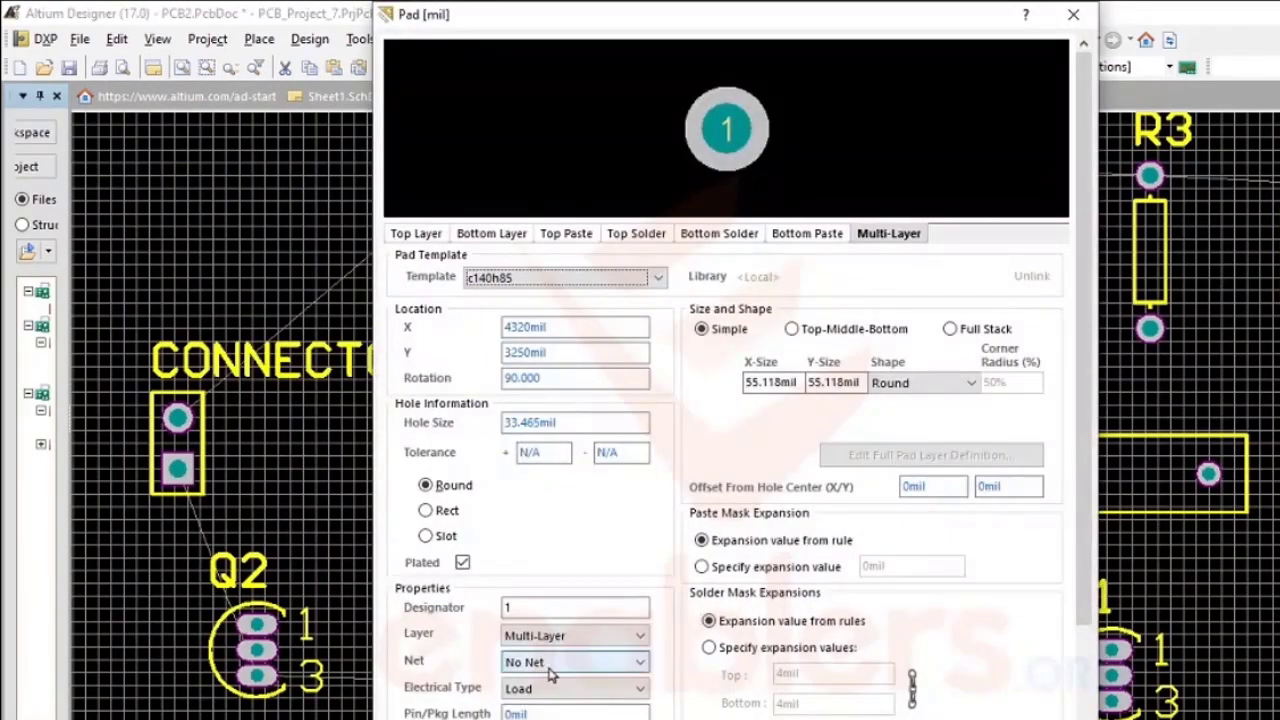
pyautogui.click(545, 663)
pyautogui.click(545, 718)
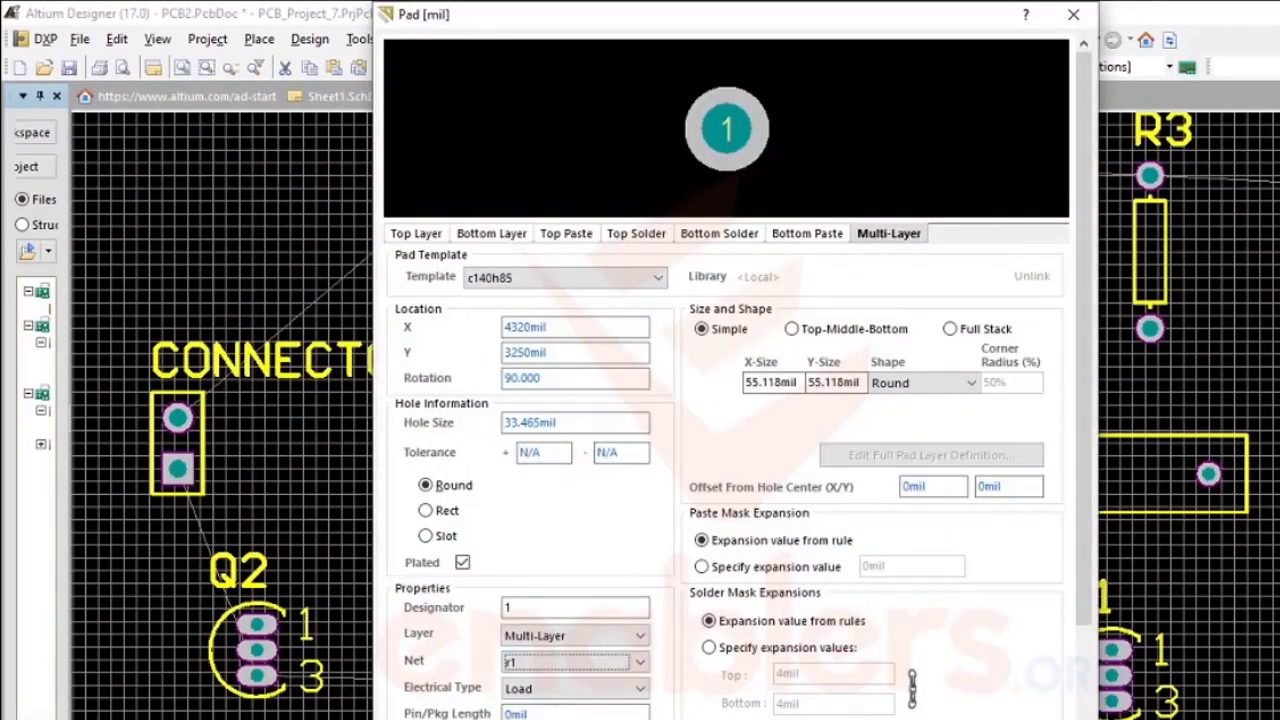
pyautogui.press('Return')
# - Assign pad 1 of resistor R2 to the r2 net
pyautogui.click(618, 303)
pyautogui.doubleClick(618, 303)
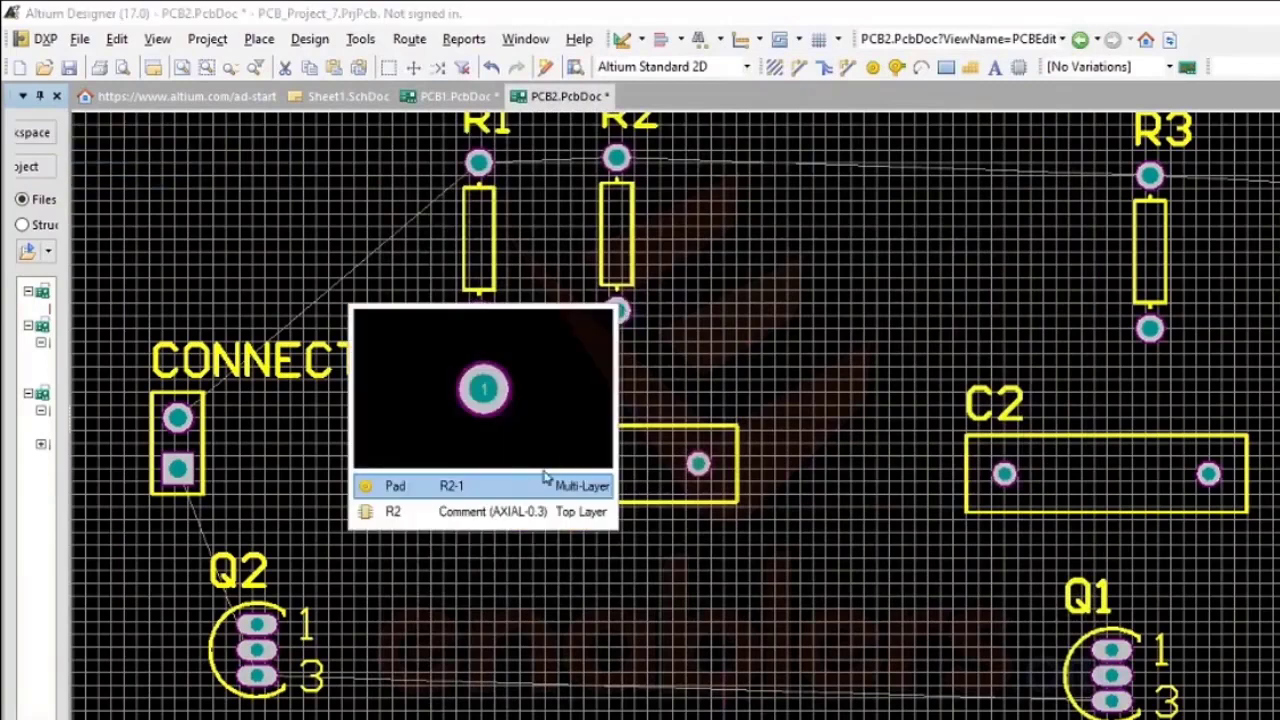
pyautogui.click(471, 490)
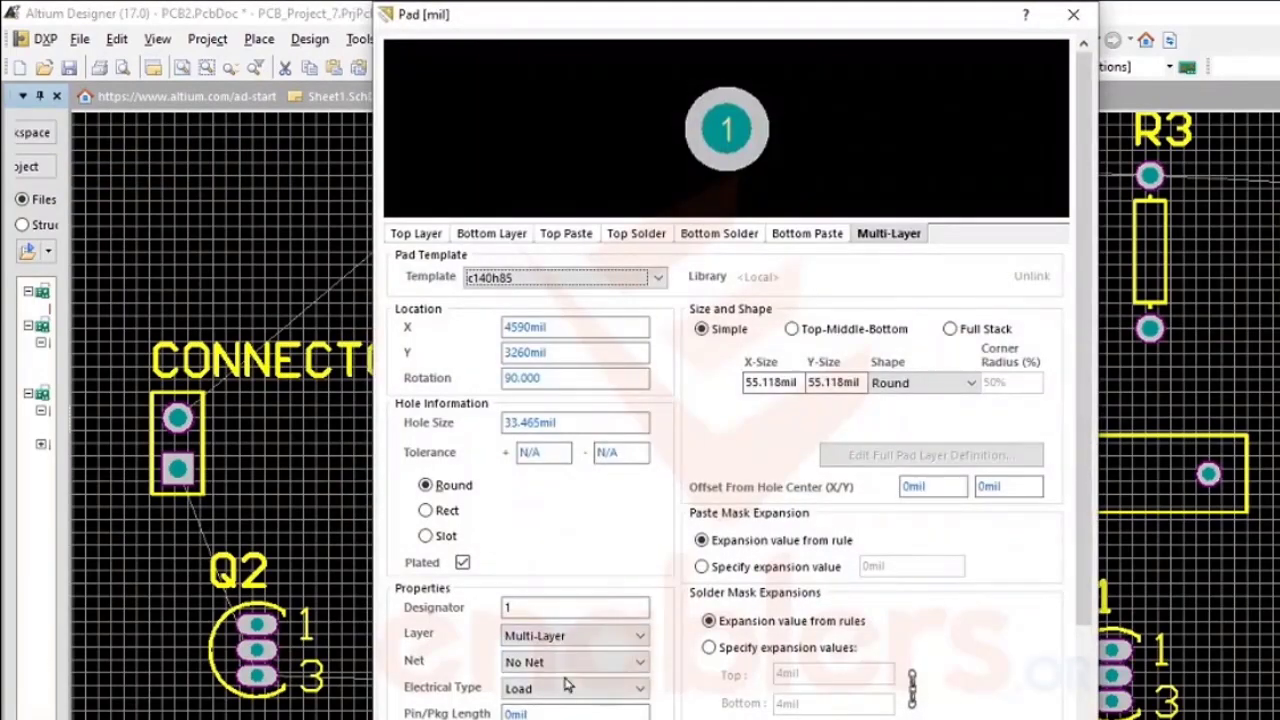
pyautogui.click(590, 664)
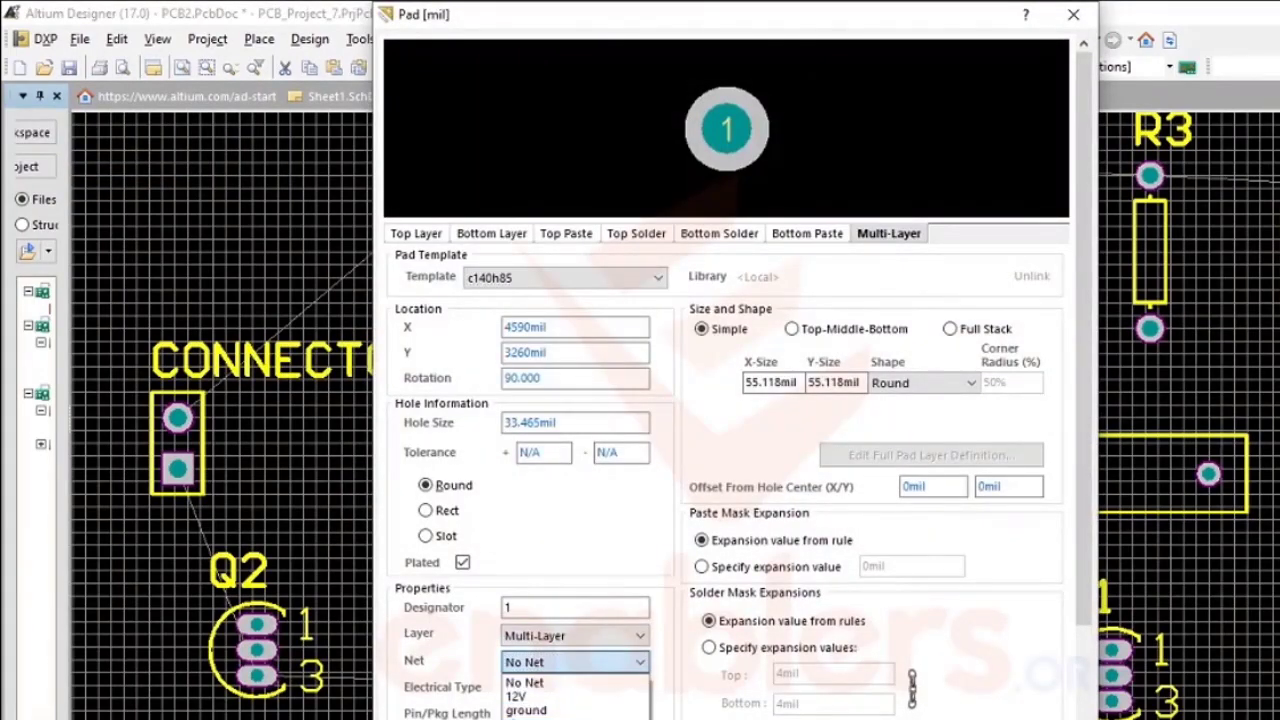
pyautogui.click(520, 696)
pyautogui.press('Return')
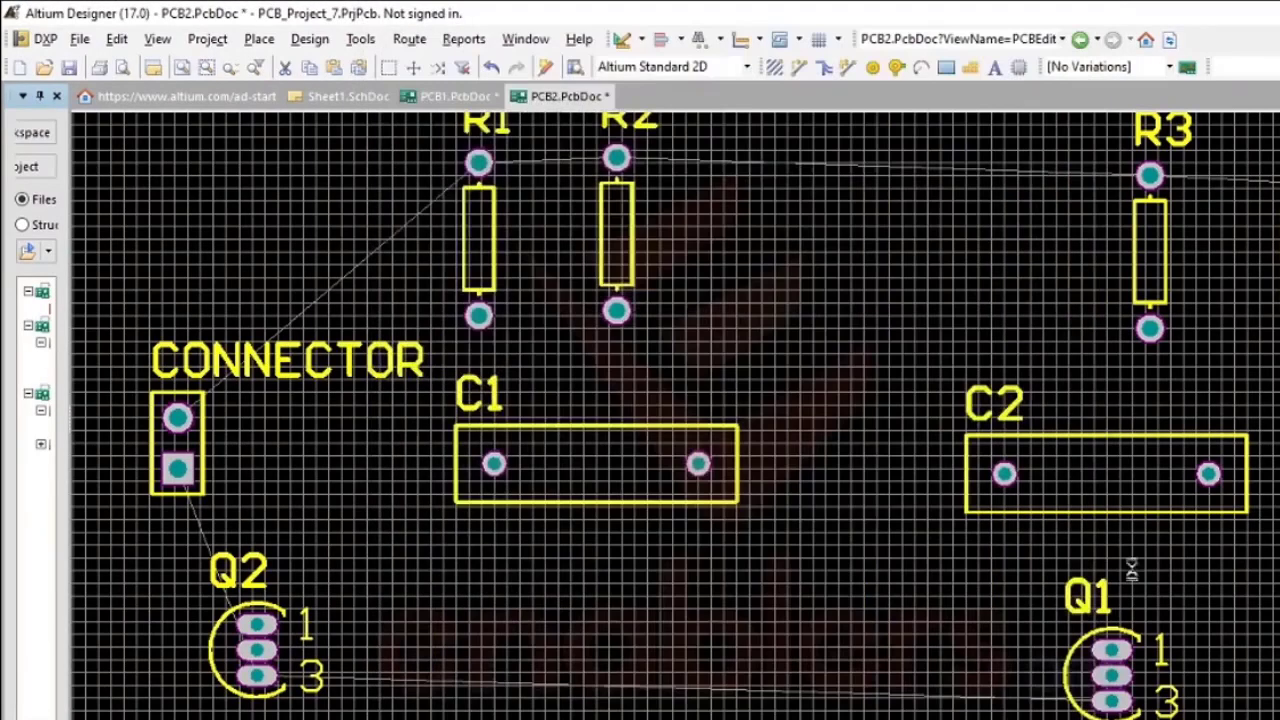
# - Assign pad 1 of resistor R3 to the r3 net
pyautogui.doubleClick(1152, 329)
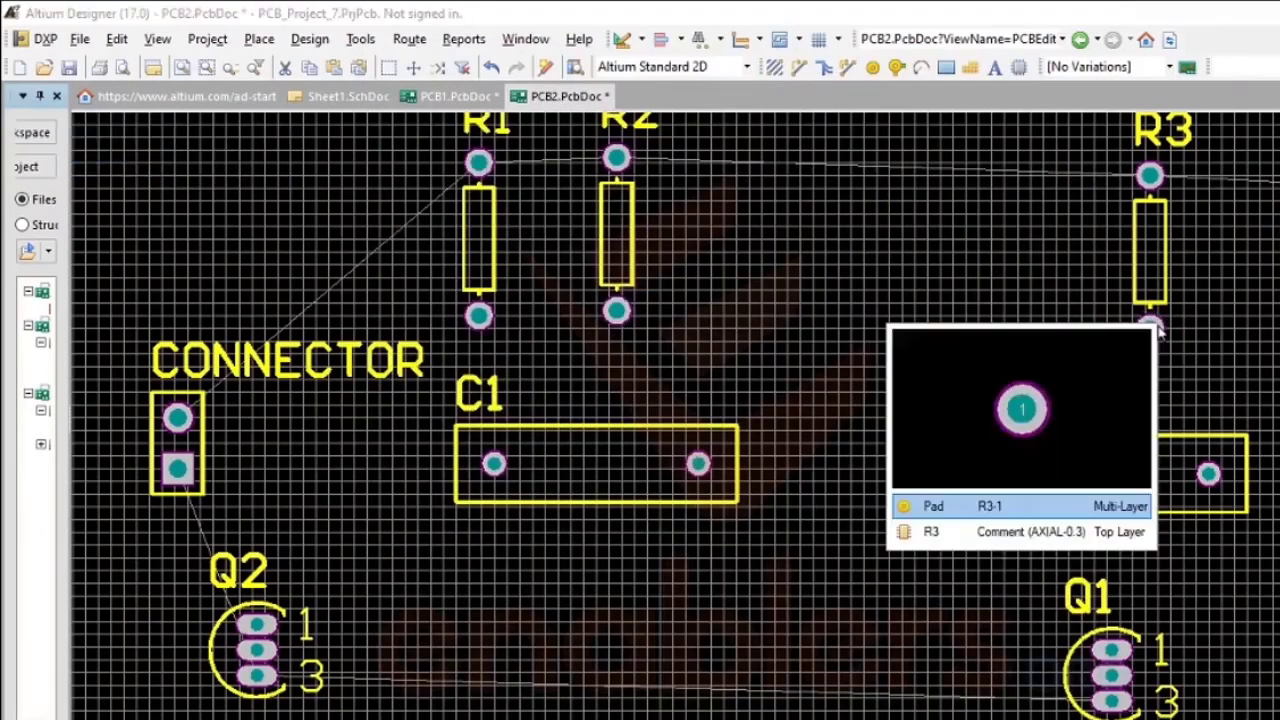
pyautogui.click(912, 506)
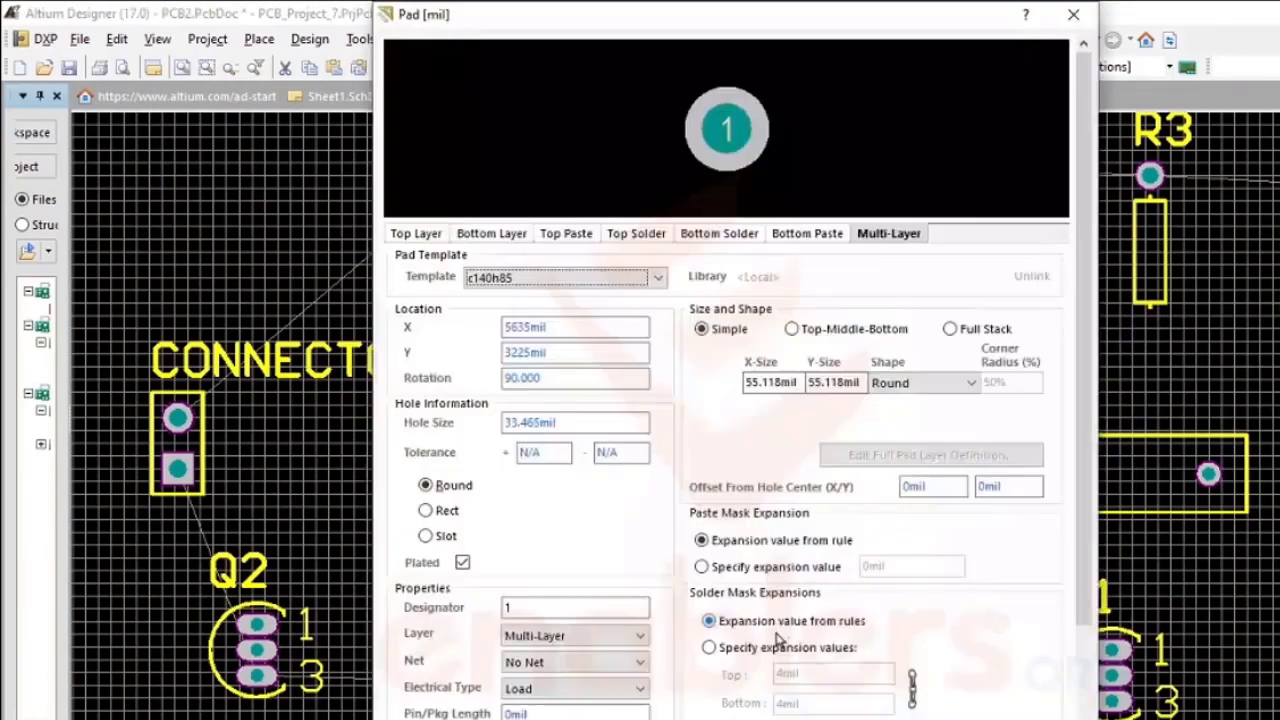
pyautogui.click(590, 662)
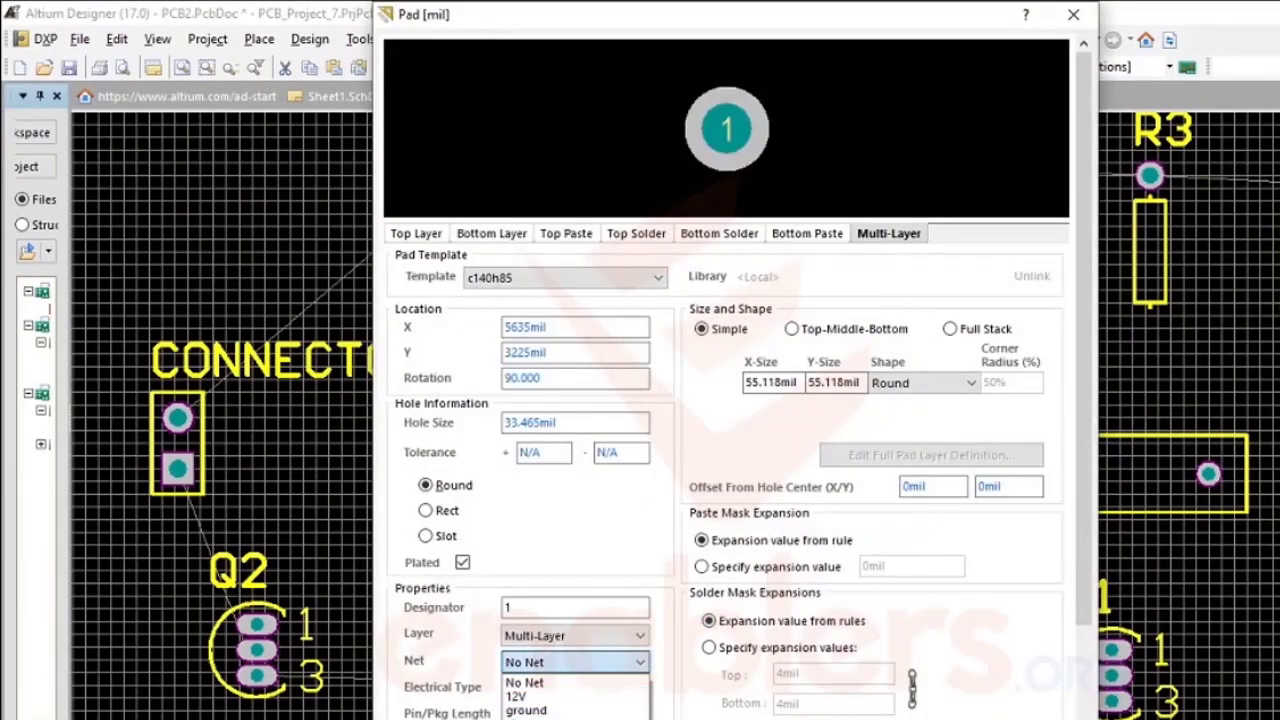
pyautogui.click(560, 718)
pyautogui.click(926, 718)
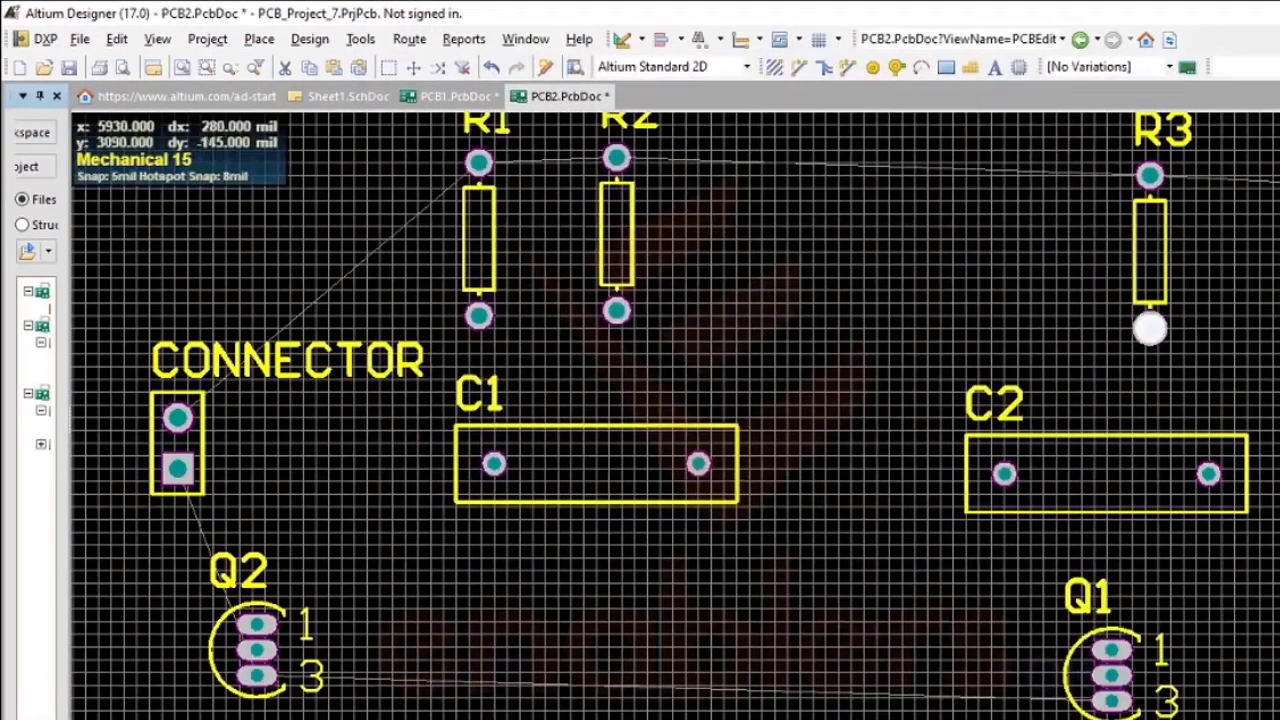
# - Assign pad 1 of resistor R4 to the r4 net
pyautogui.doubleClick(1279, 337)
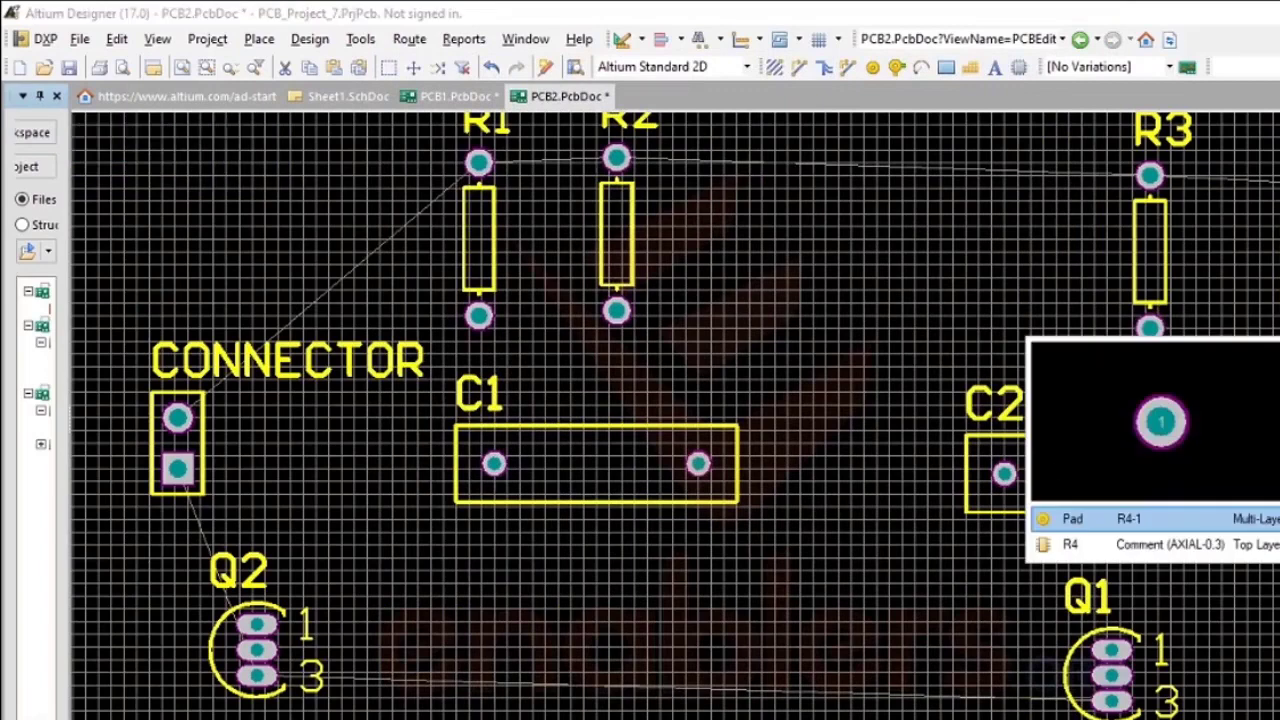
pyautogui.click(1236, 521)
pyautogui.click(523, 663)
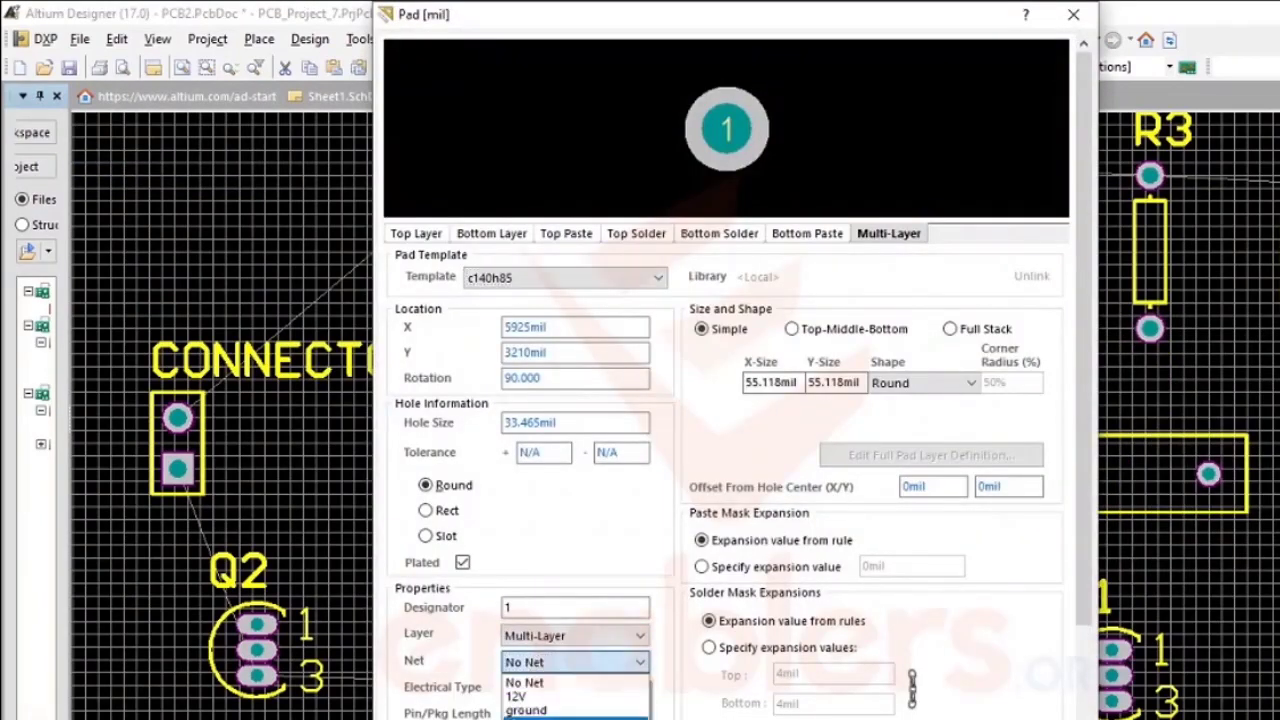
pyautogui.click(525, 719)
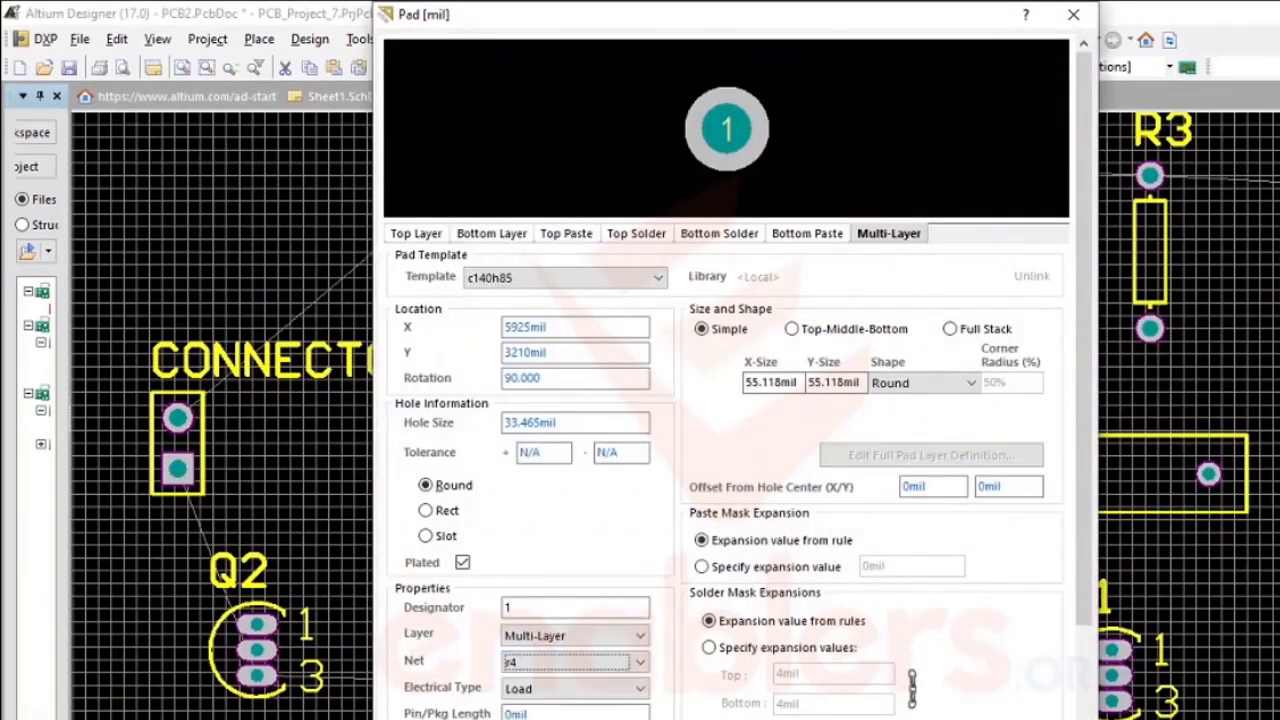
pyautogui.click(925, 719)
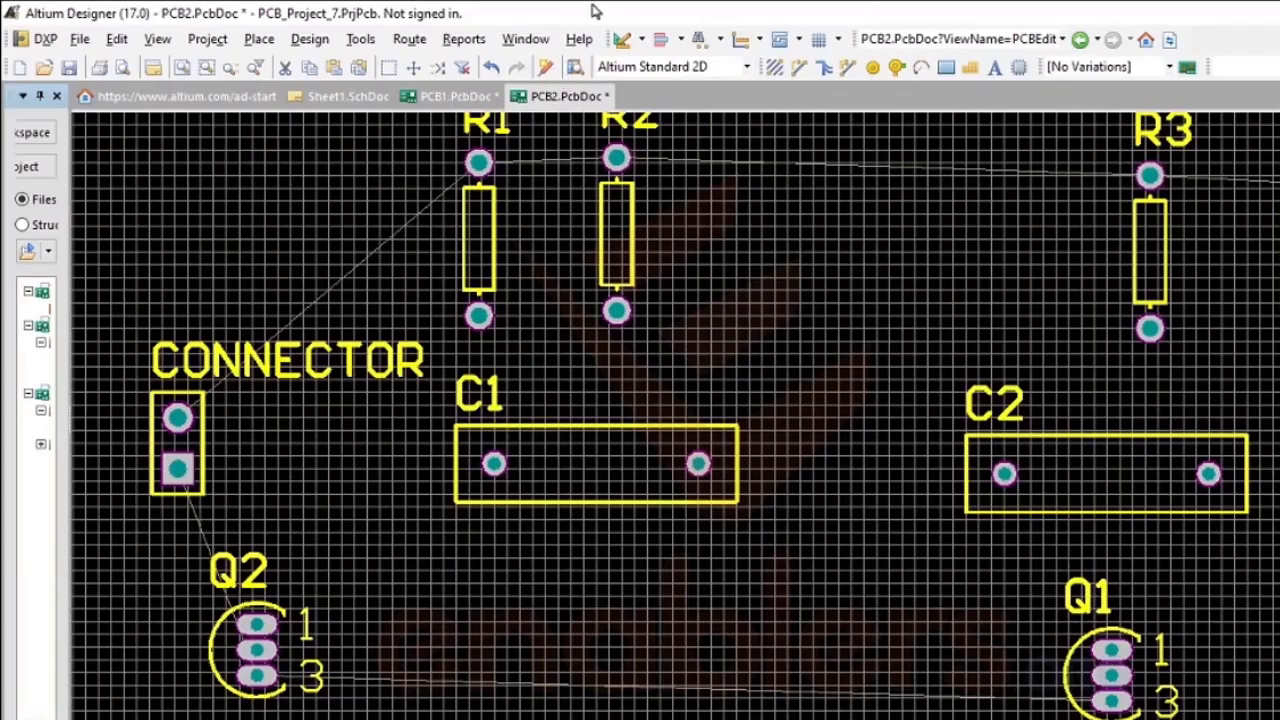
# - Restore the PCB editor window, dock it beside the Word reference diagram and extend it to a taller size
pyautogui.moveTo(592, 10); pyautogui.dragTo(1080, 23)
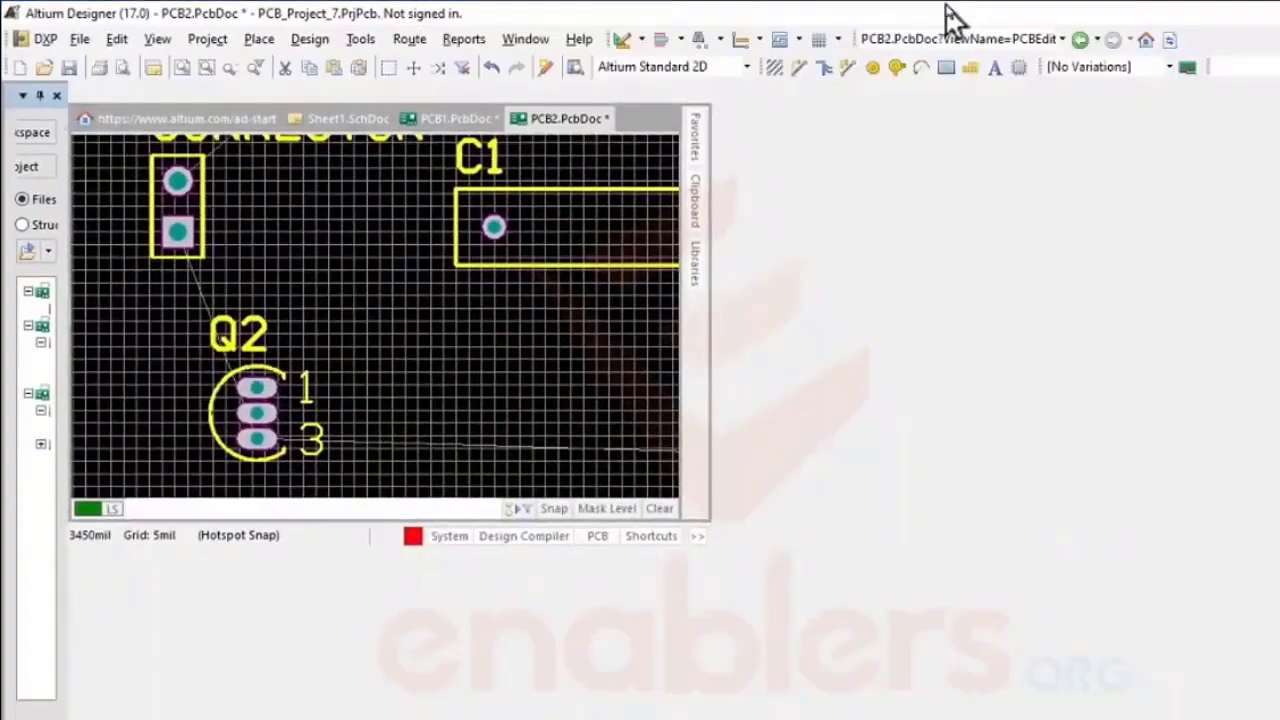
pyautogui.doubleClick(957, 14)
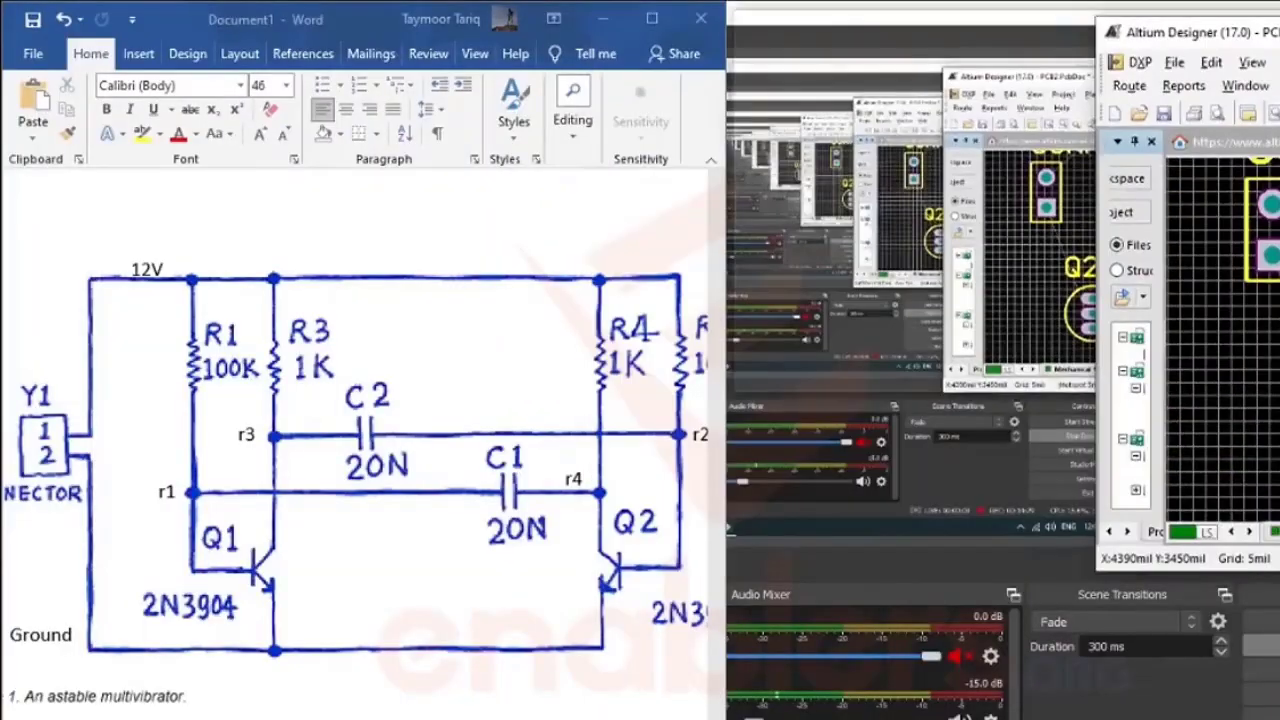
pyautogui.moveTo(1275, 30); pyautogui.dragTo(1279, 1)
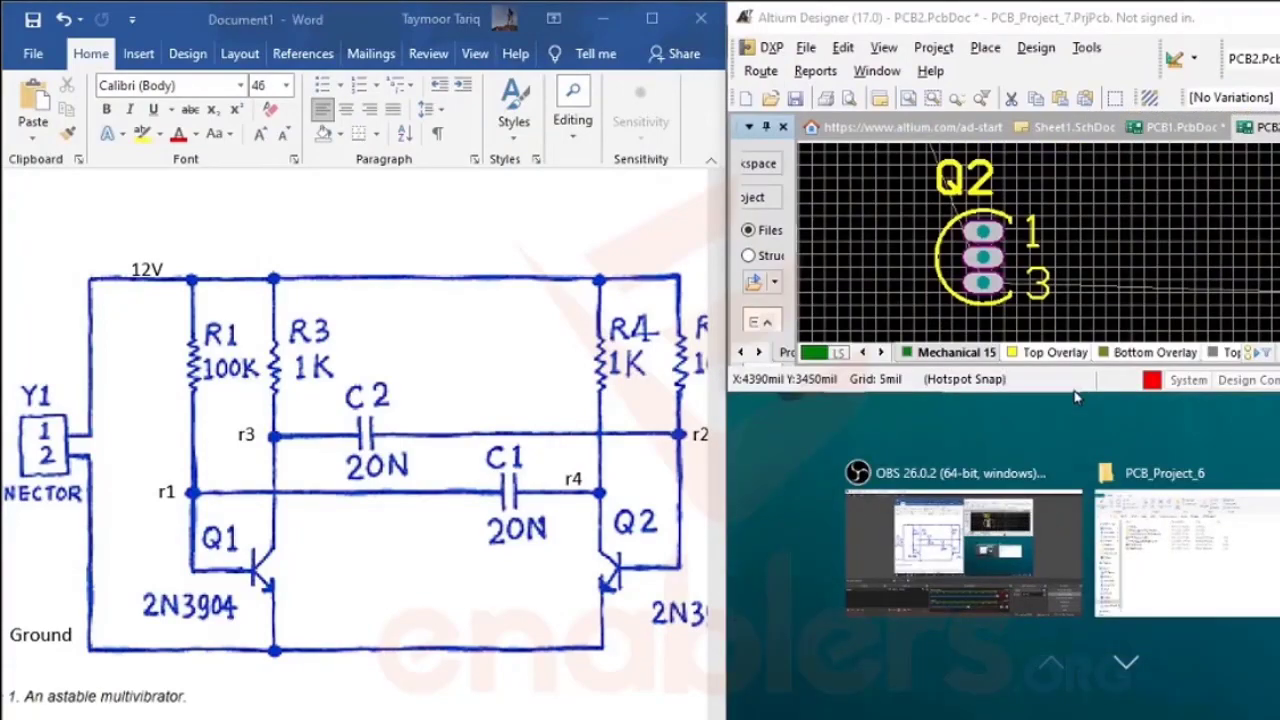
pyautogui.moveTo(1073, 390); pyautogui.dragTo(1057, 719)
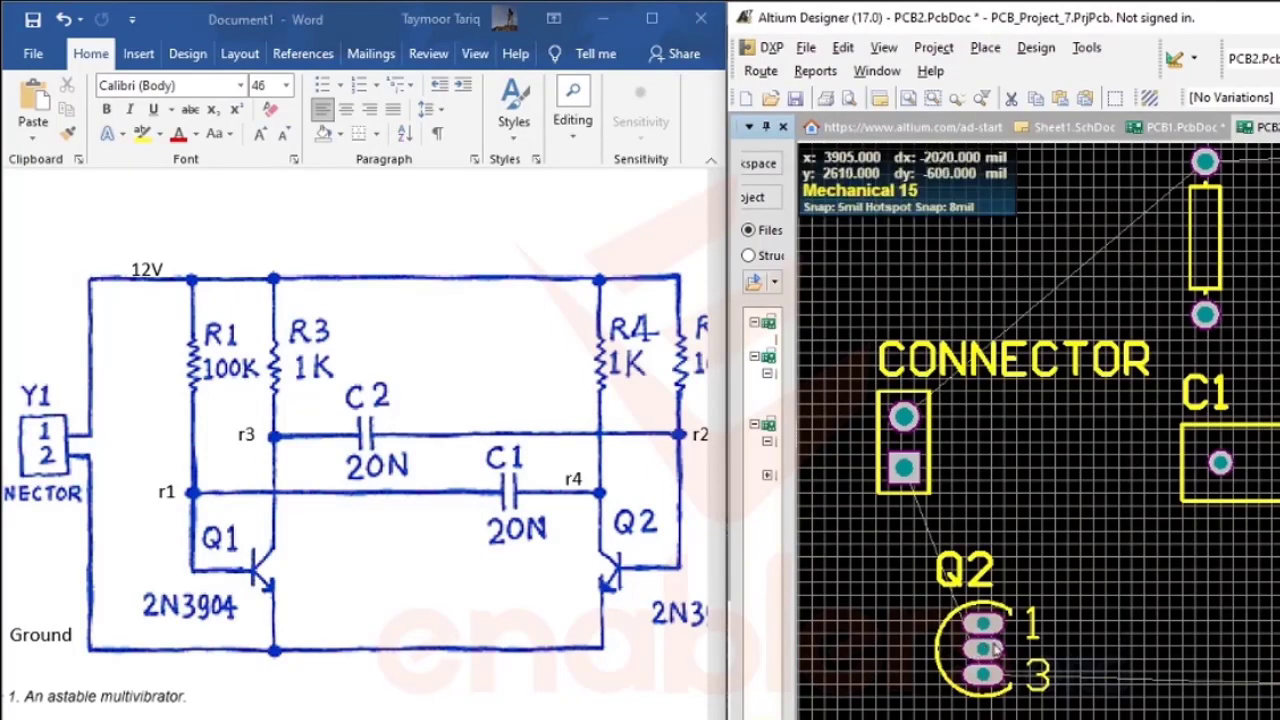
# - Assign pad 1 of capacitor C1 to the r1 net
pyautogui.doubleClick(1222, 467)
pyautogui.click(1090, 425)
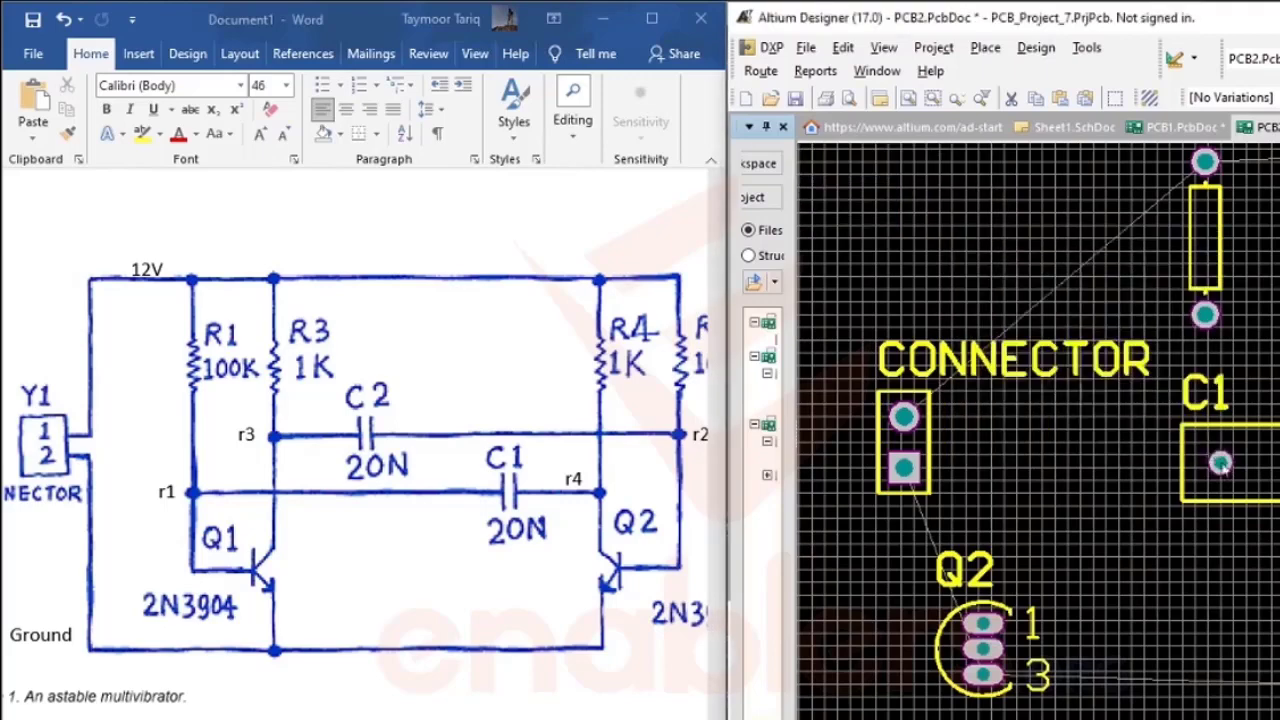
pyautogui.click(565, 662)
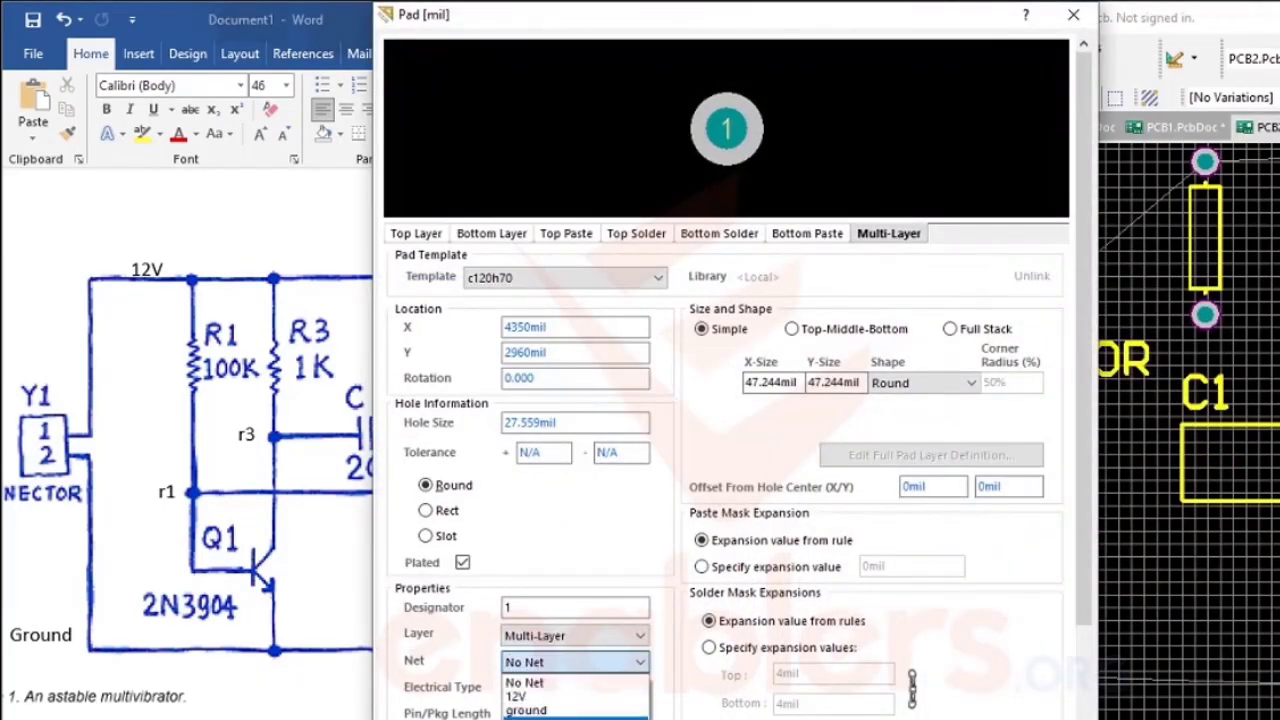
pyautogui.click(545, 719)
pyautogui.press('Return')
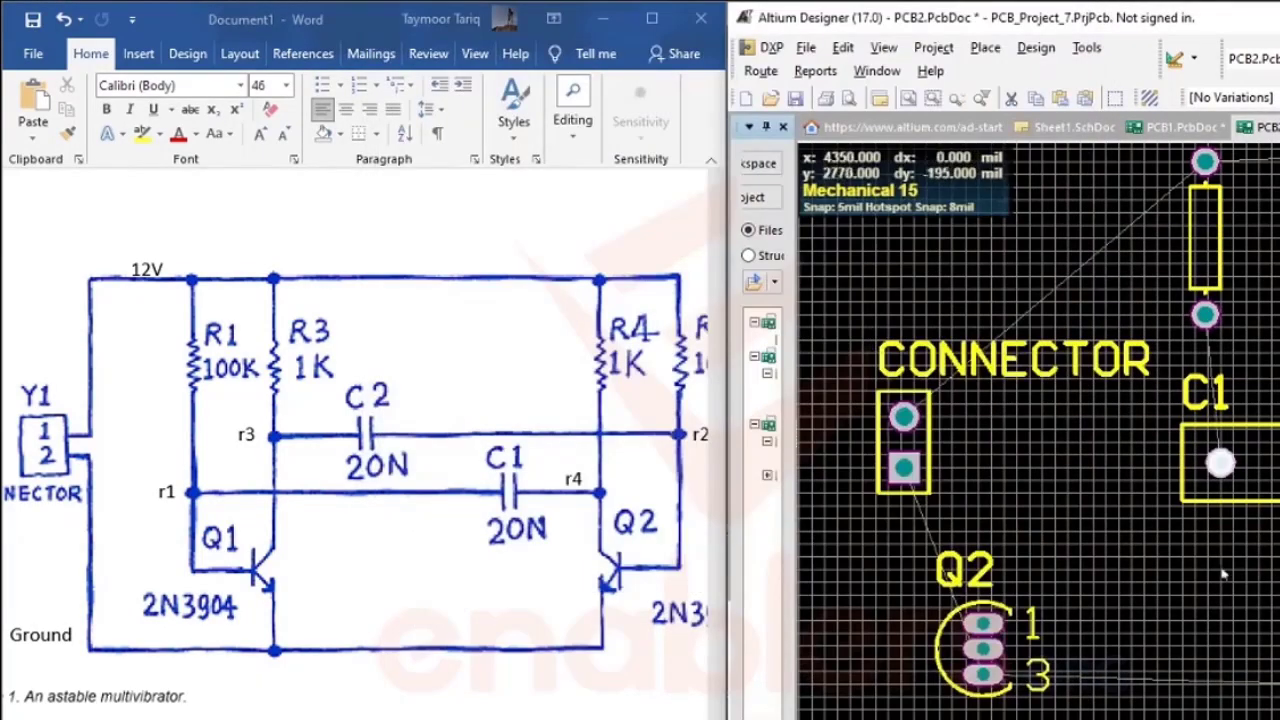
# - Assign pad 2 of transistor Q2 to the r1 net
pyautogui.doubleClick(981, 651)
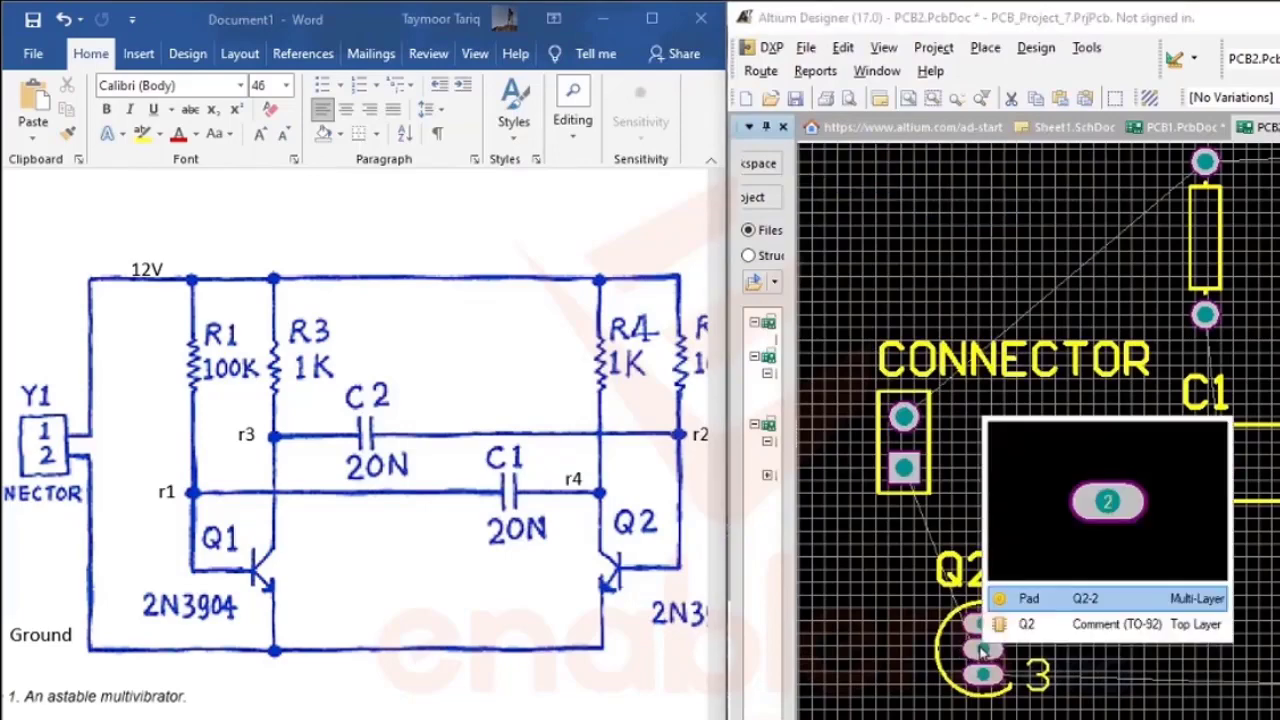
pyautogui.click(1065, 602)
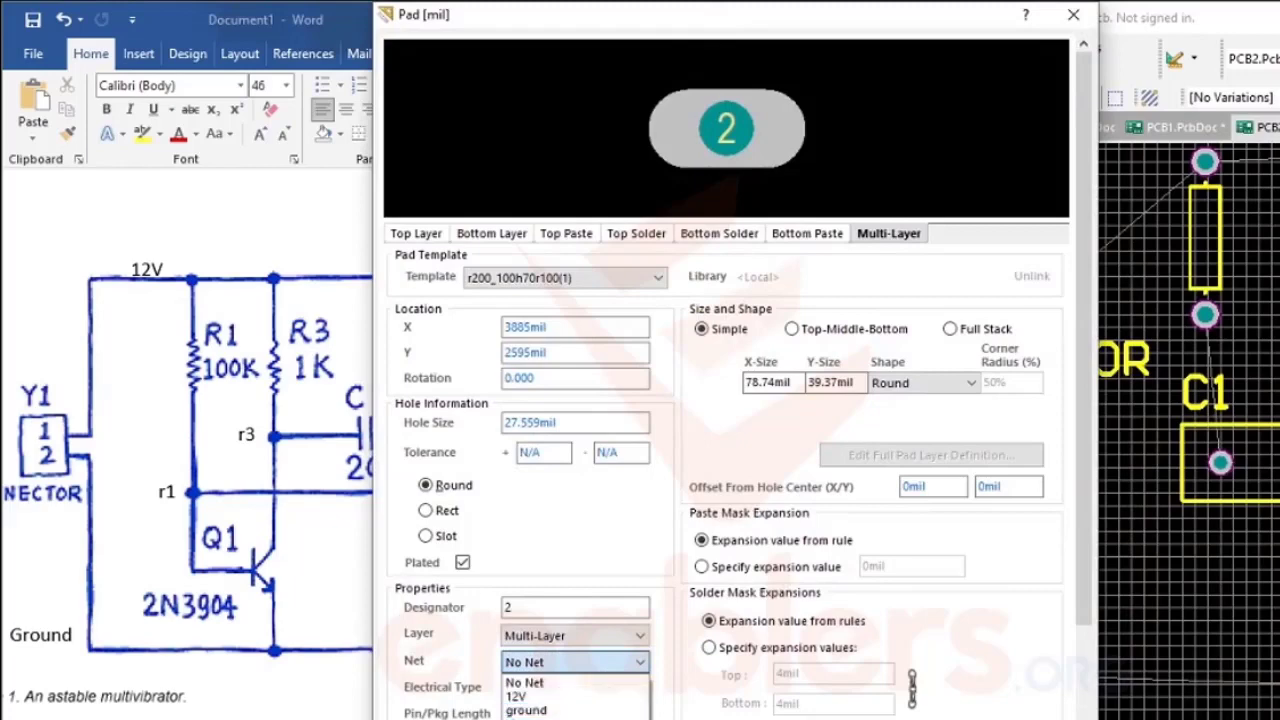
pyautogui.press('Return')
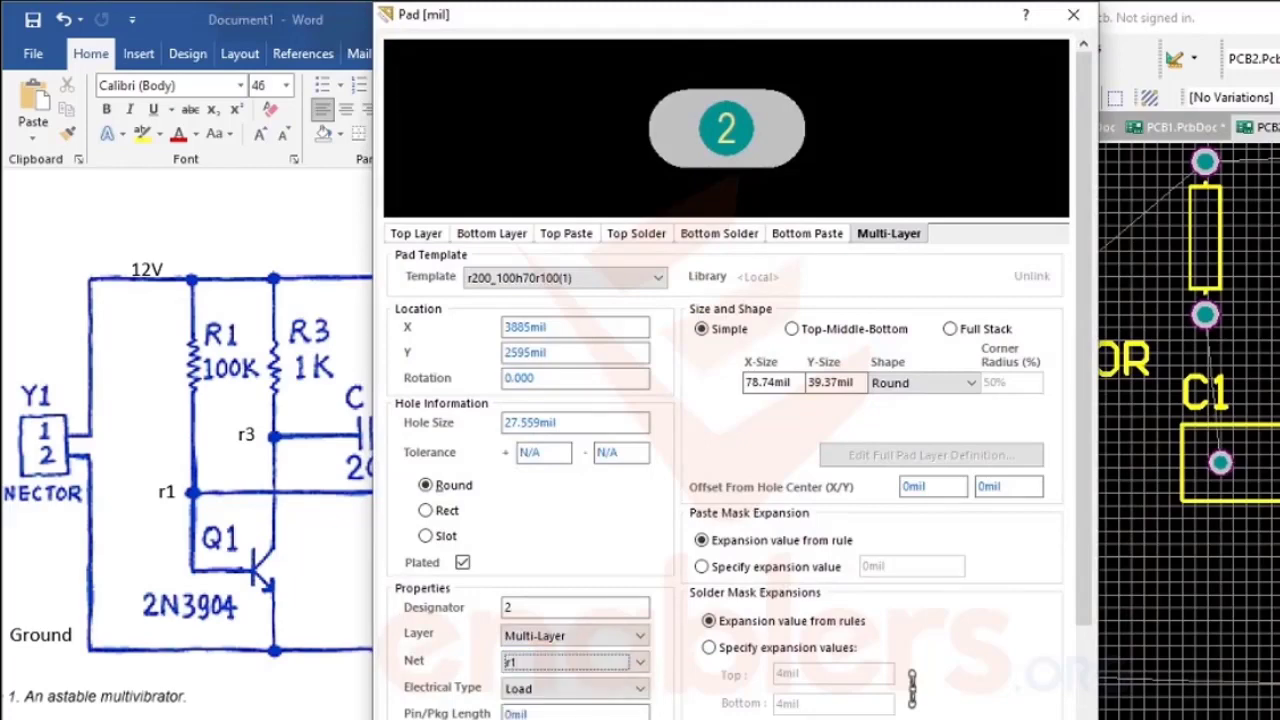
pyautogui.press('Return')
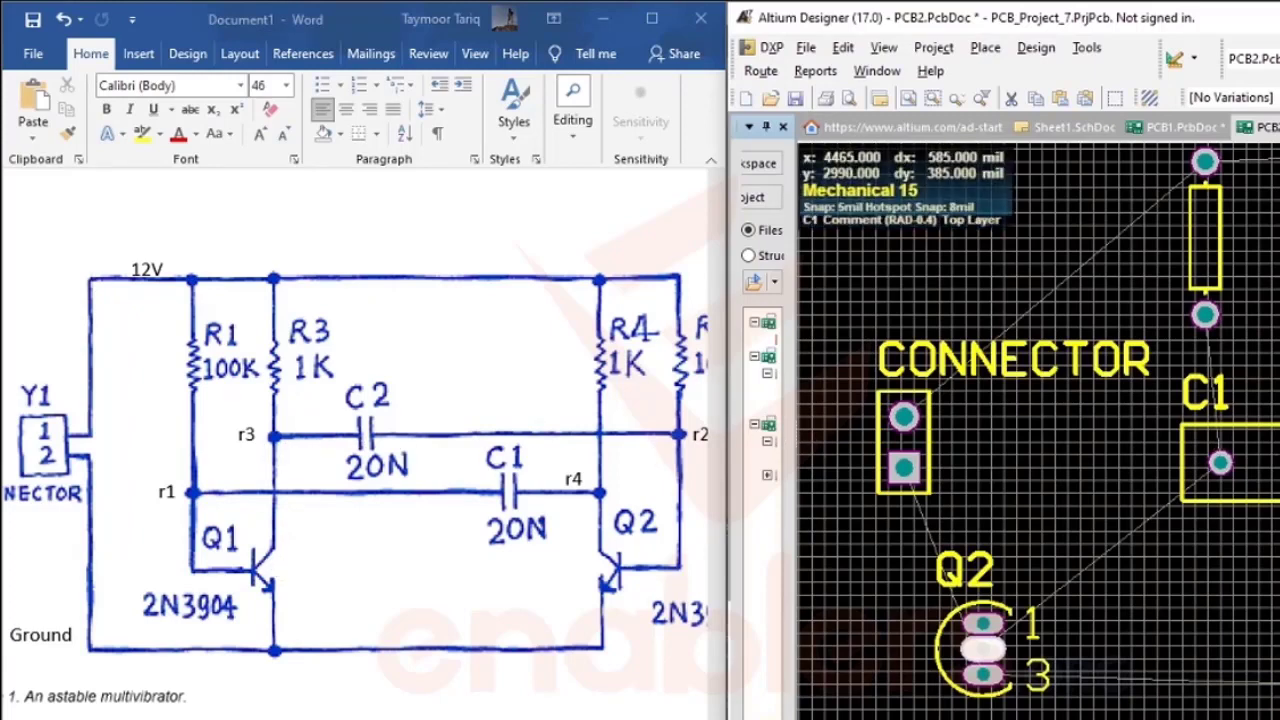
# - Move capacitor C1 horizontally about 150 mil closer to the connector
pyautogui.moveTo(1279, 428); pyautogui.dragTo(1233, 460)
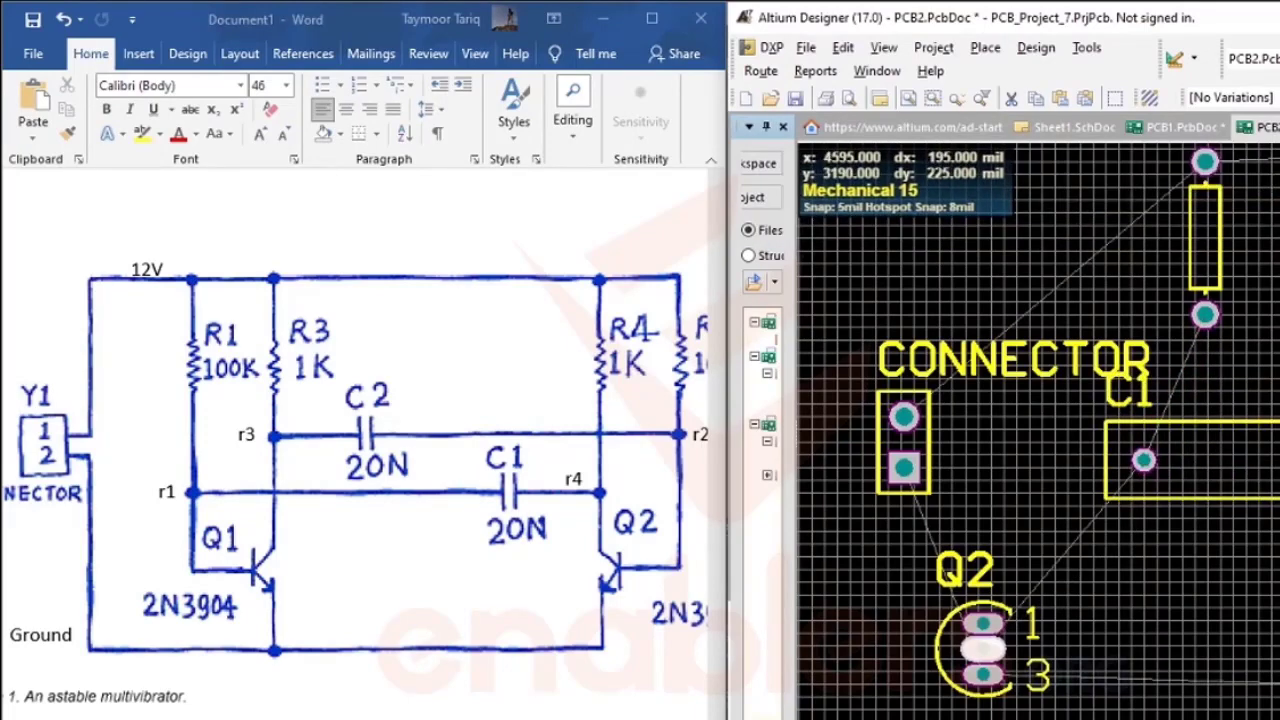
# - Assign pad 1 of capacitor C2 to the r2 net
pyautogui.moveTo(1279, 358); pyautogui.dragTo(1018, 462, button='right')
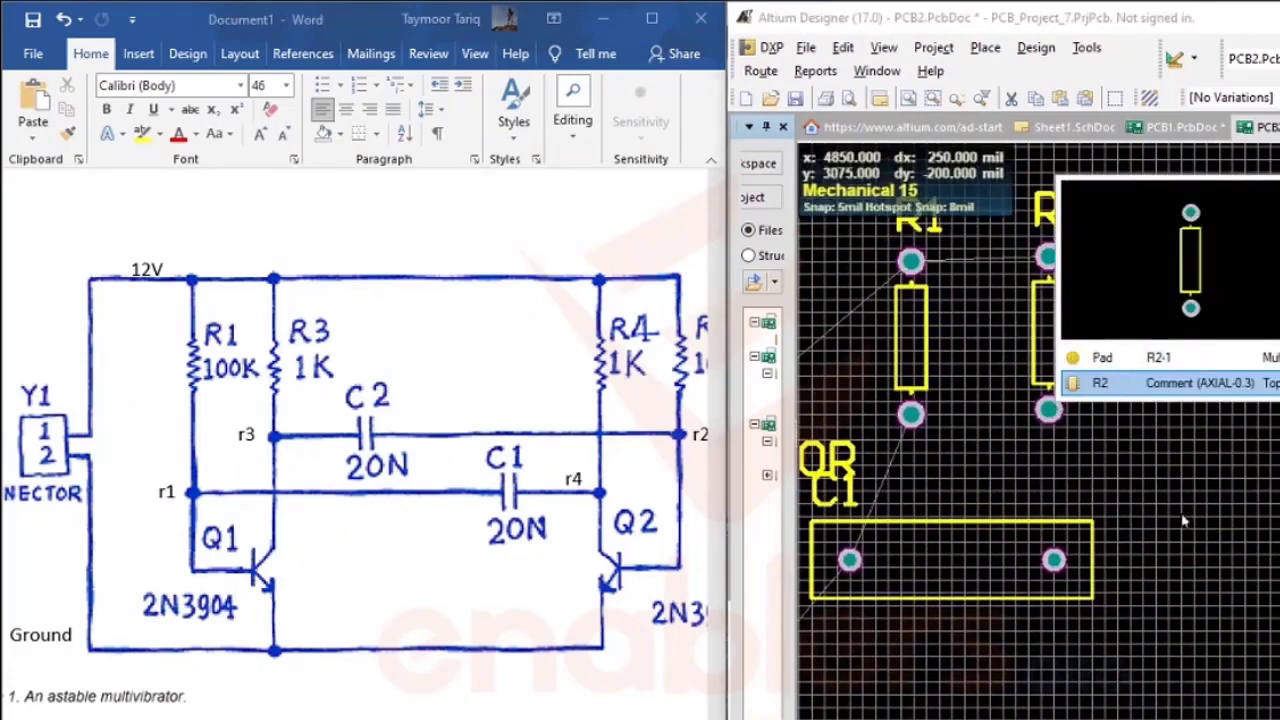
pyautogui.moveTo(1179, 557); pyautogui.dragTo(963, 542, button='right')
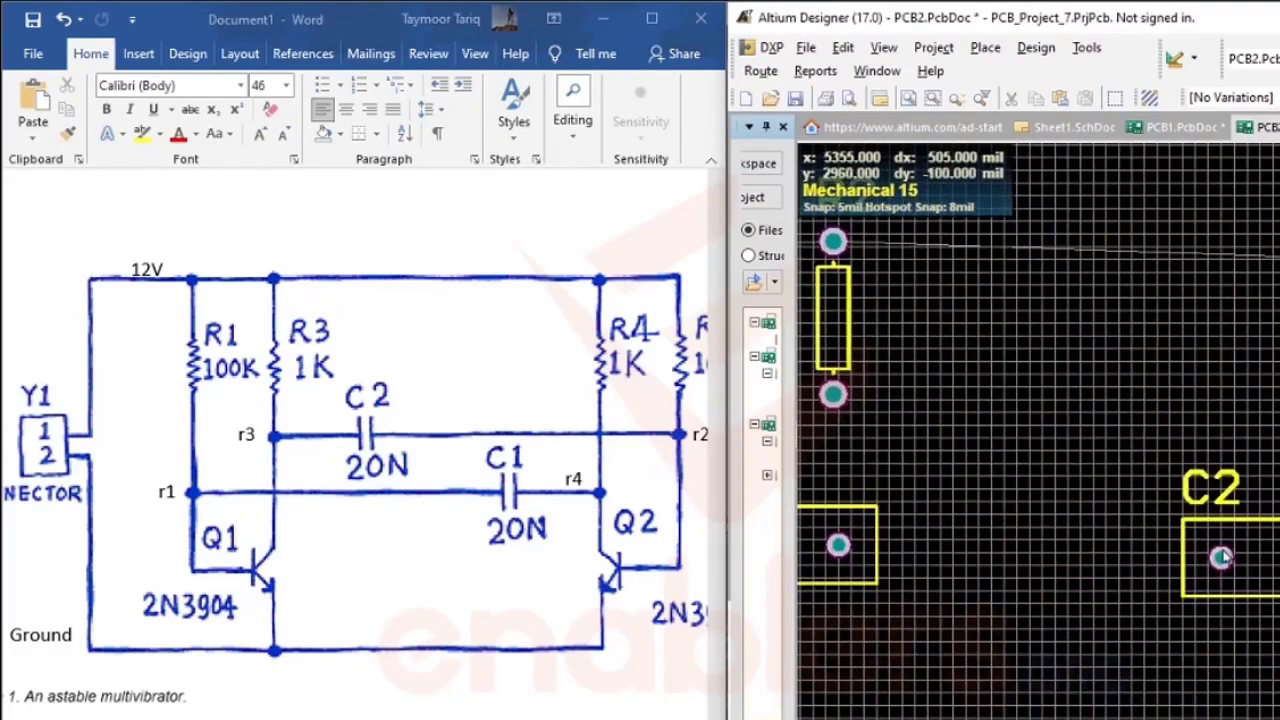
pyautogui.doubleClick(1223, 557)
pyautogui.click(1075, 503)
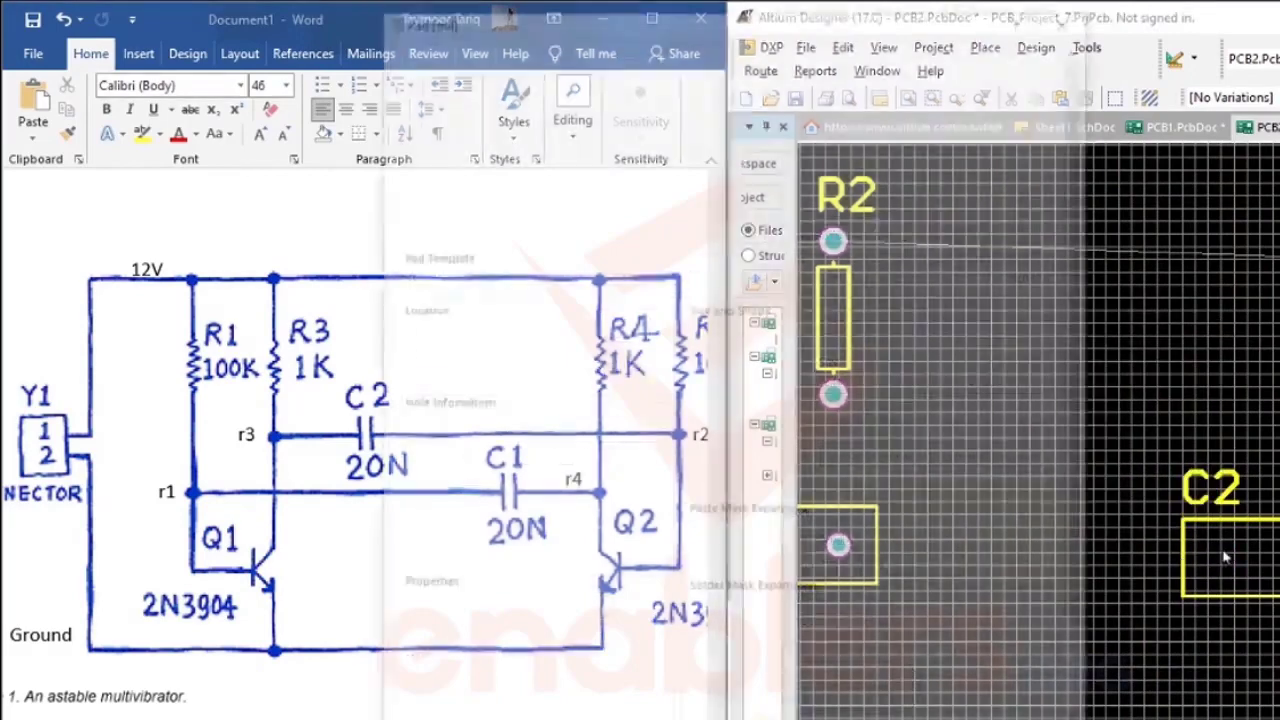
pyautogui.click(578, 662)
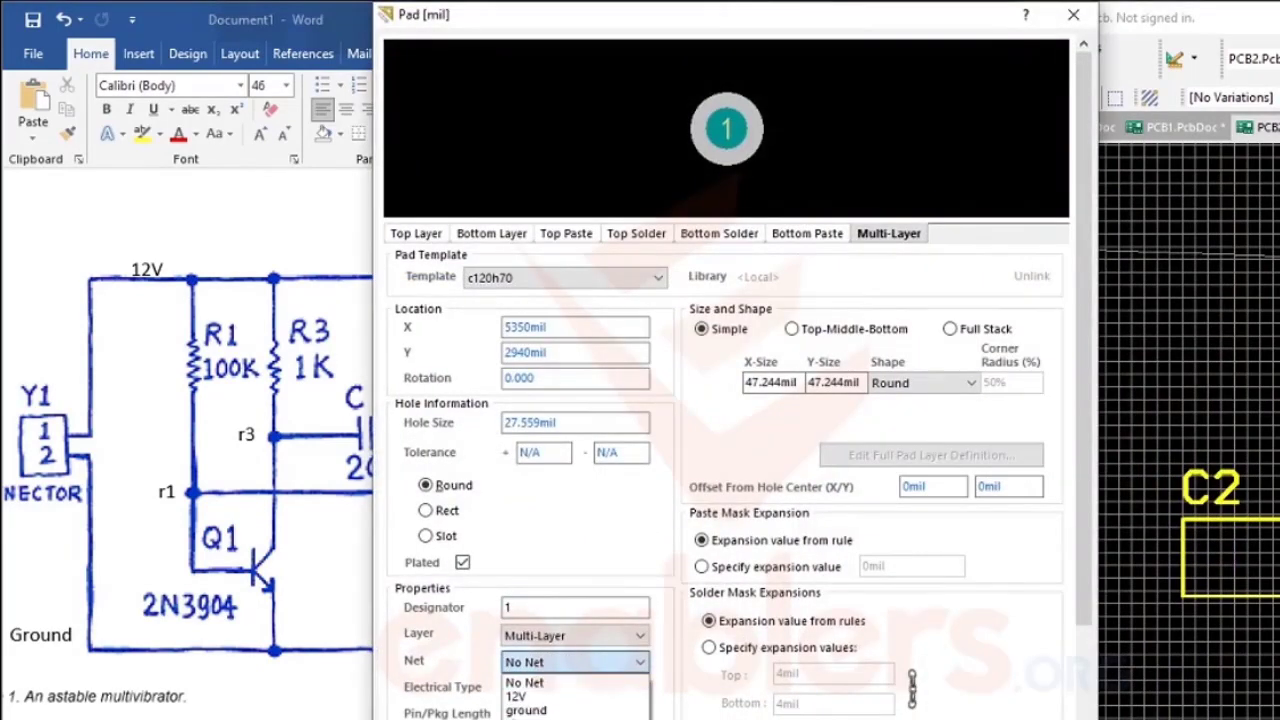
pyautogui.click(526, 719)
pyautogui.click(960, 719)
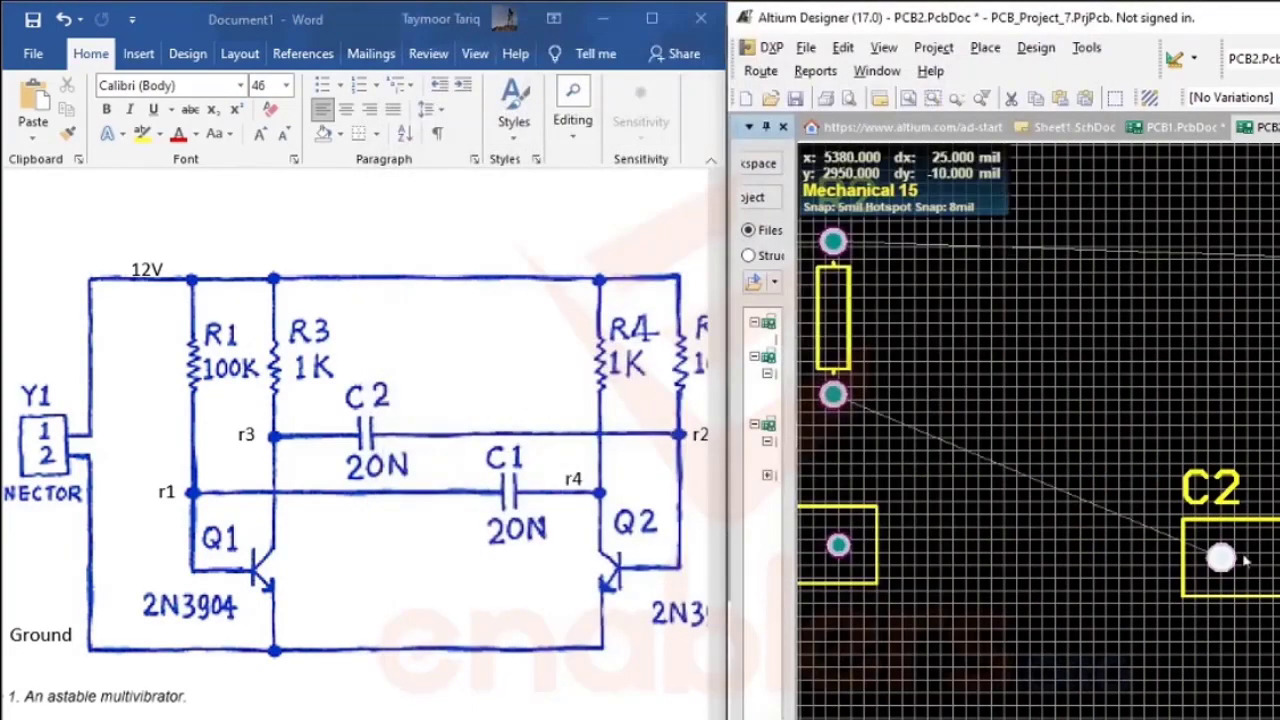
pyautogui.moveTo(1045, 637); pyautogui.dragTo(1164, 520)
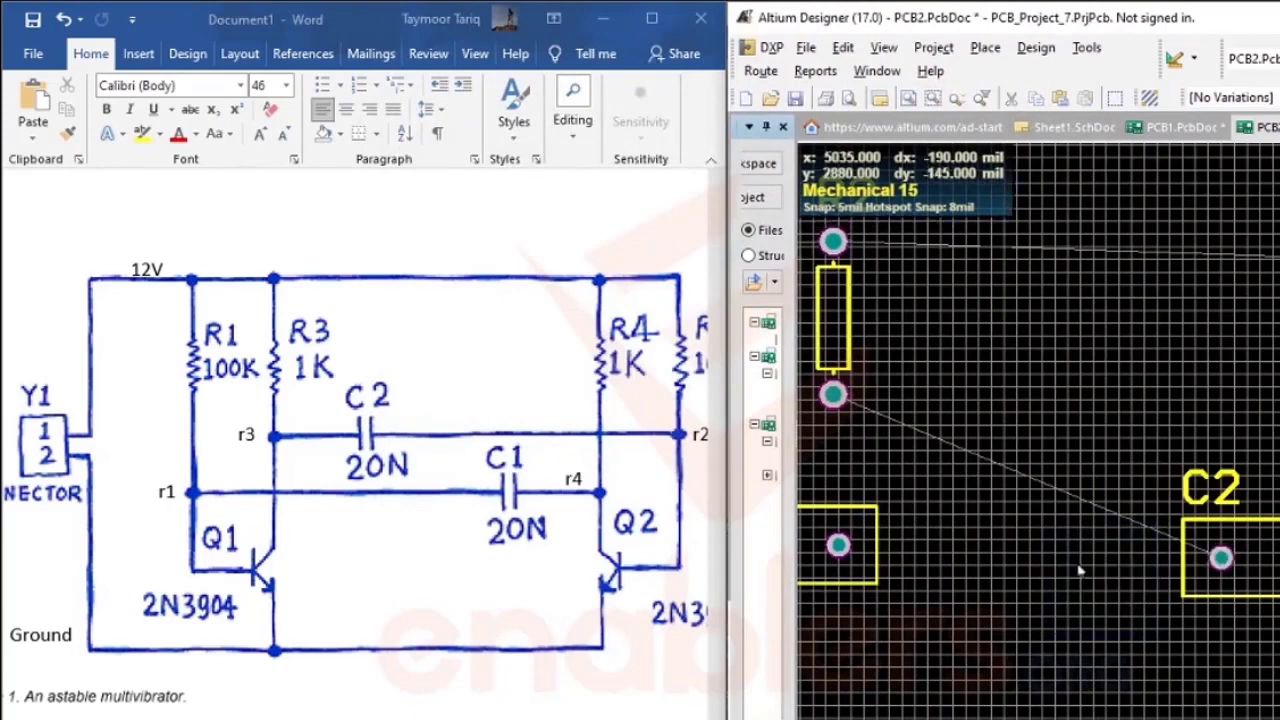
# - Assign pad 1 of transistor Q2 to the r2 net
pyautogui.moveTo(1074, 573); pyautogui.dragTo(1279, 284, button='right')
pyautogui.moveTo(1220, 492); pyautogui.dragTo(1274, 528, button='right')
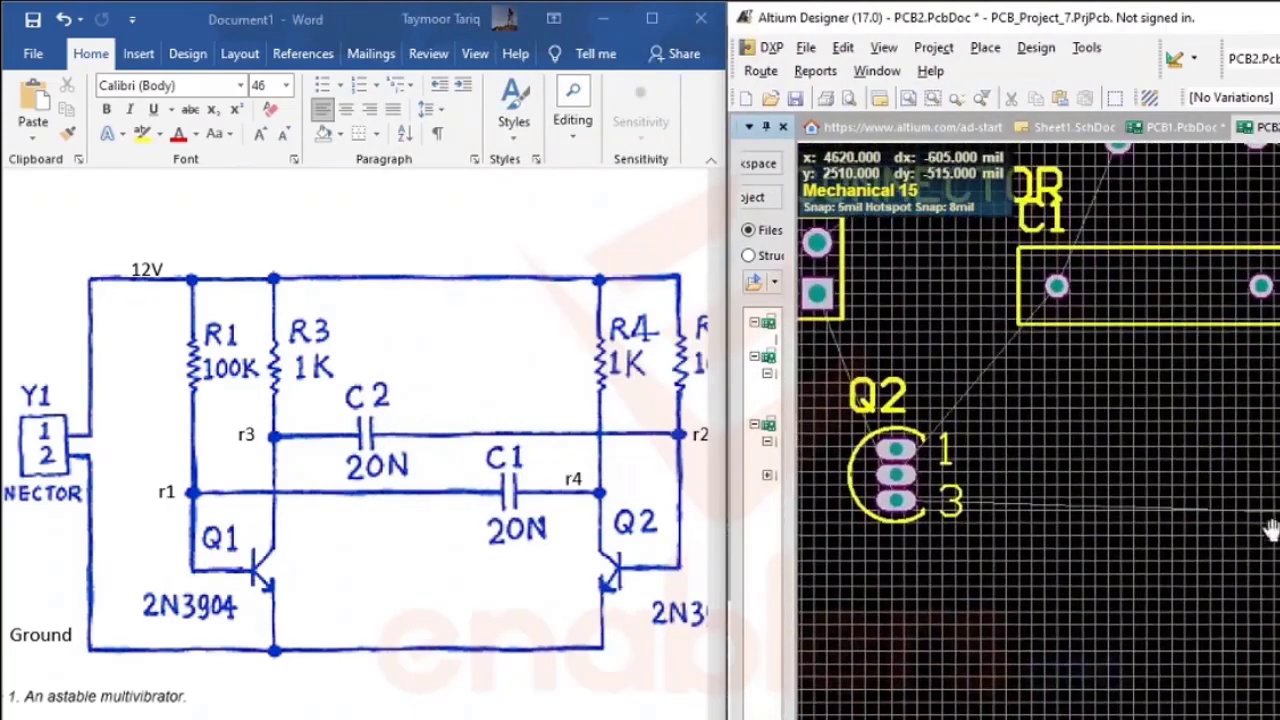
pyautogui.click(896, 453)
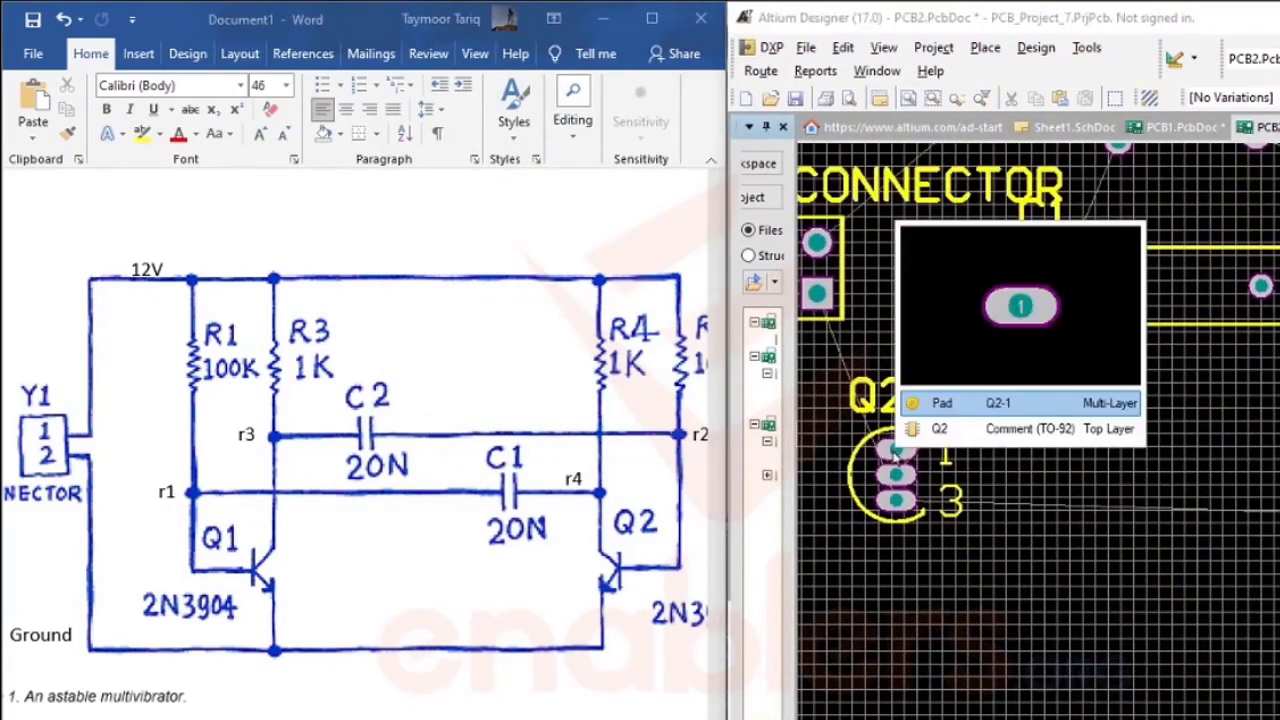
pyautogui.click(958, 408)
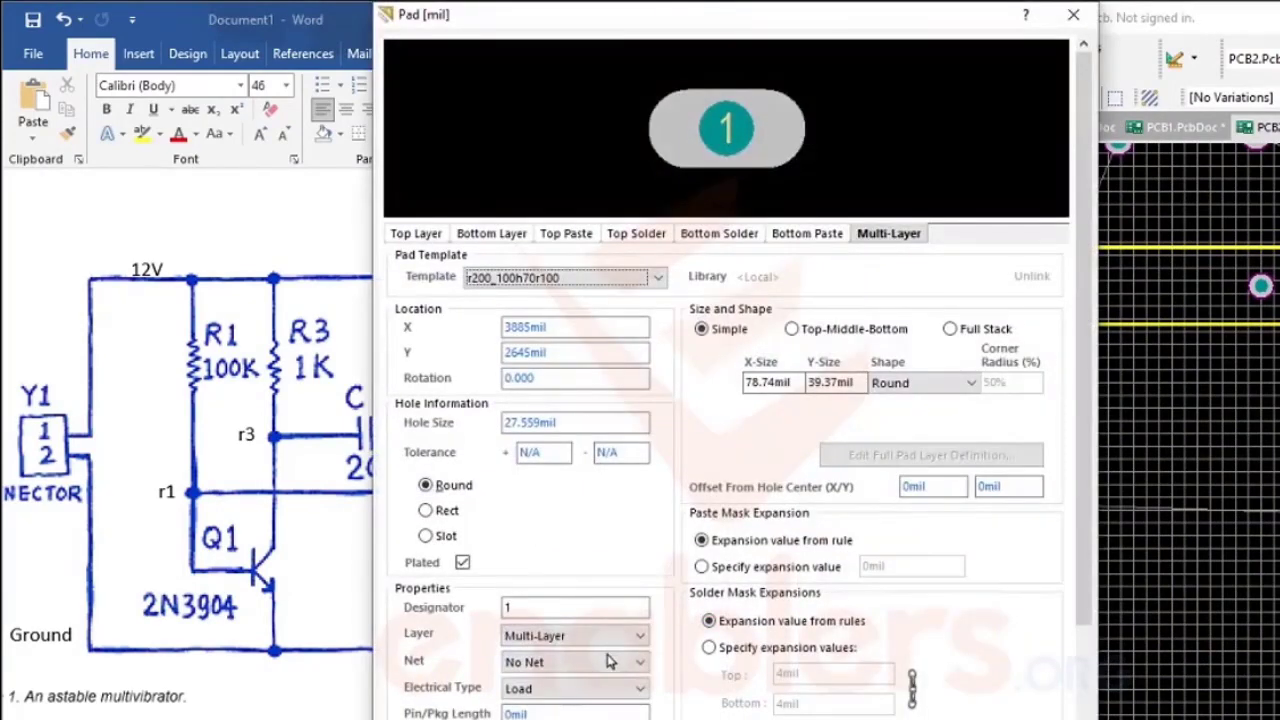
pyautogui.click(608, 660)
pyautogui.click(590, 719)
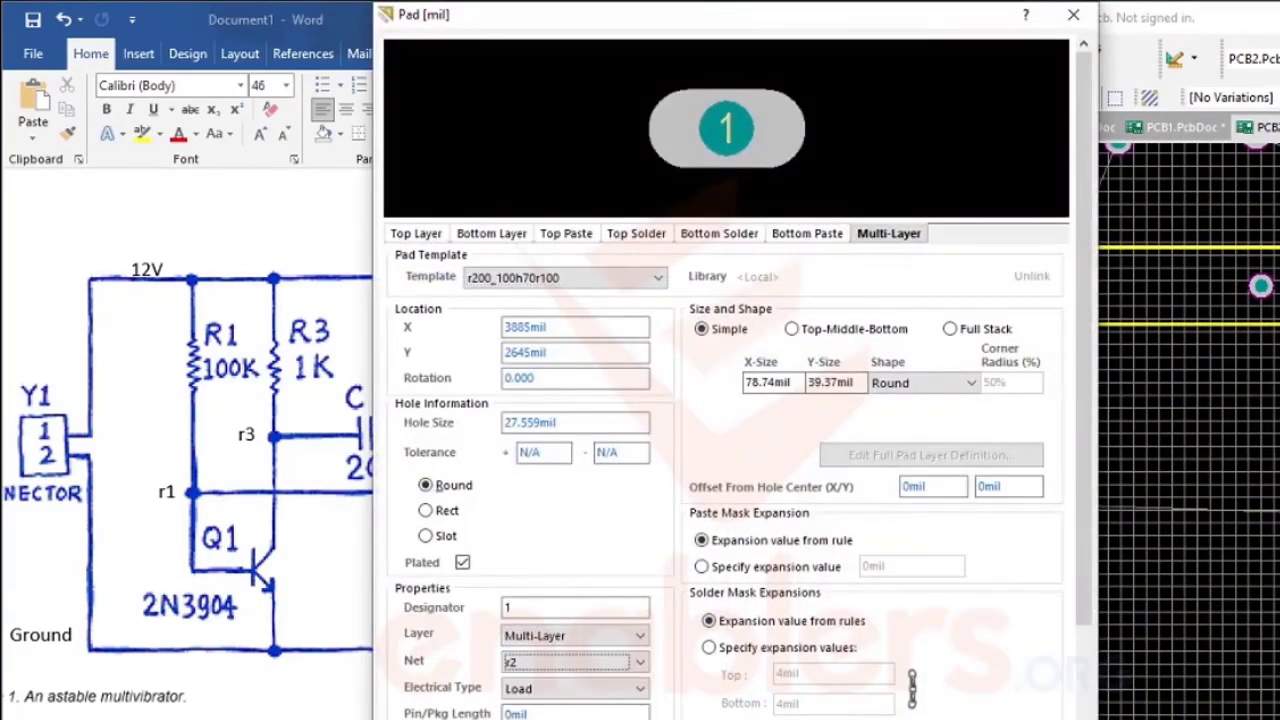
pyautogui.press('Return')
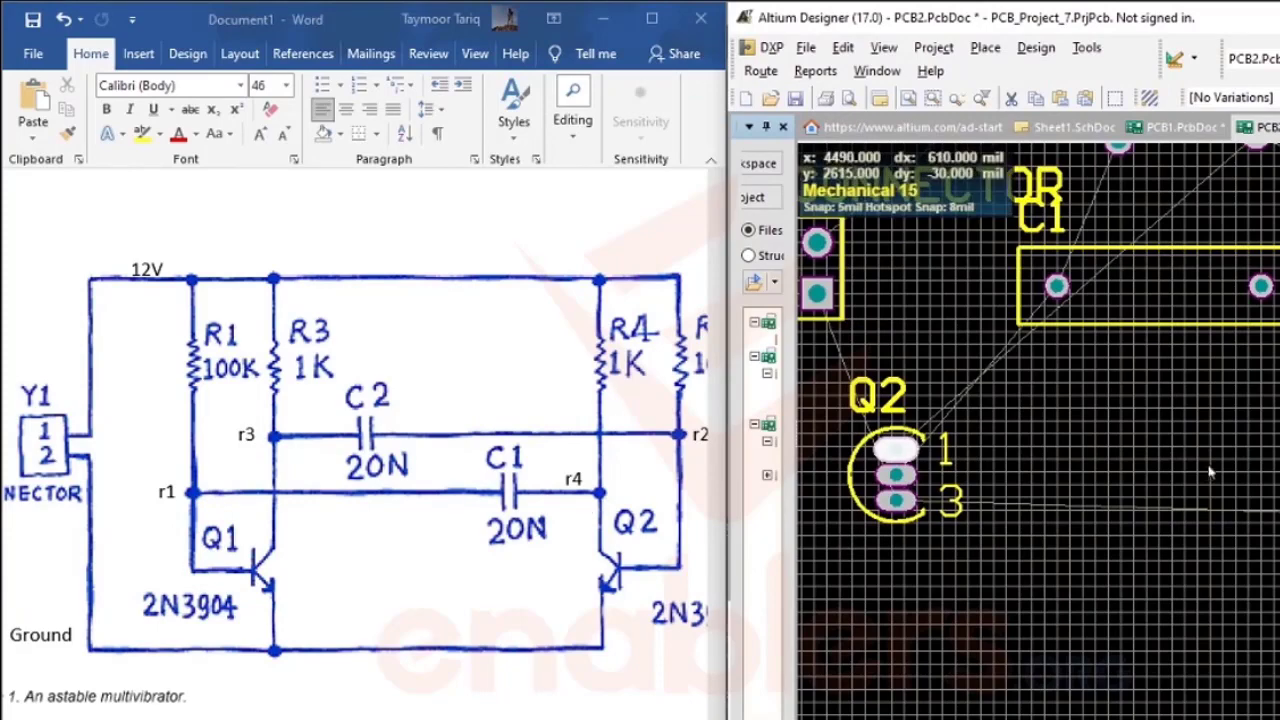
# - Assign pad 2 of capacitor C1 to the r3 net
pyautogui.moveTo(1247, 417); pyautogui.dragTo(896, 446, button='right')
pyautogui.moveTo(1131, 455); pyautogui.dragTo(945, 486, button='right')
pyautogui.moveTo(1279, 468); pyautogui.dragTo(1205, 539, button='right')
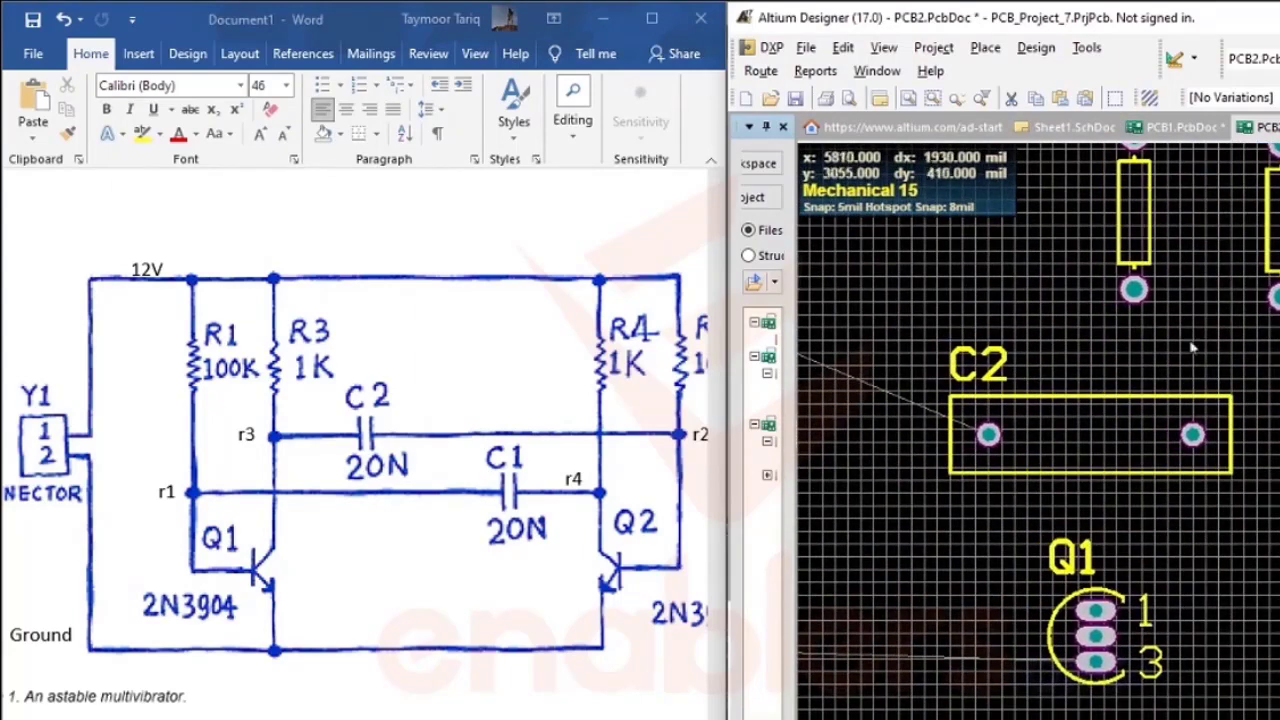
pyautogui.moveTo(1214, 327); pyautogui.dragTo(1182, 376, button='right')
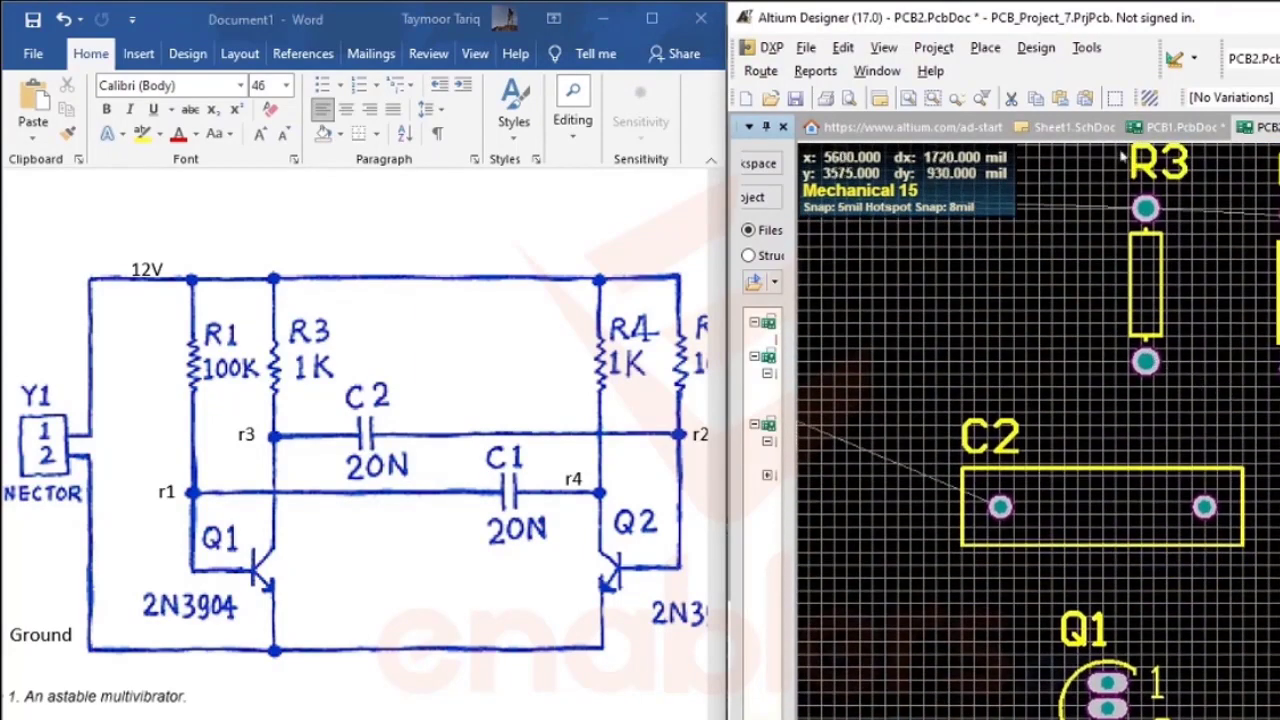
pyautogui.click(1145, 361)
pyautogui.moveTo(898, 546); pyautogui.dragTo(1166, 524)
pyautogui.moveTo(892, 550); pyautogui.dragTo(1278, 500, button='right')
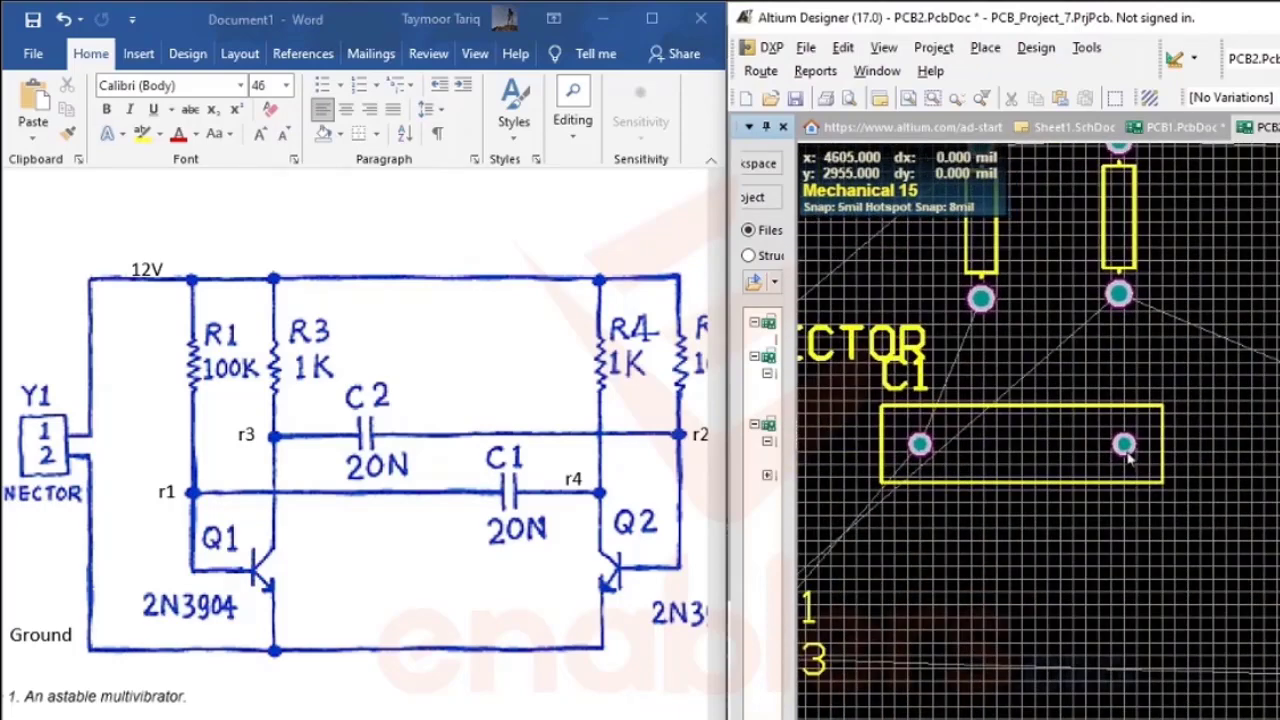
pyautogui.click(1128, 455)
pyautogui.click(958, 407)
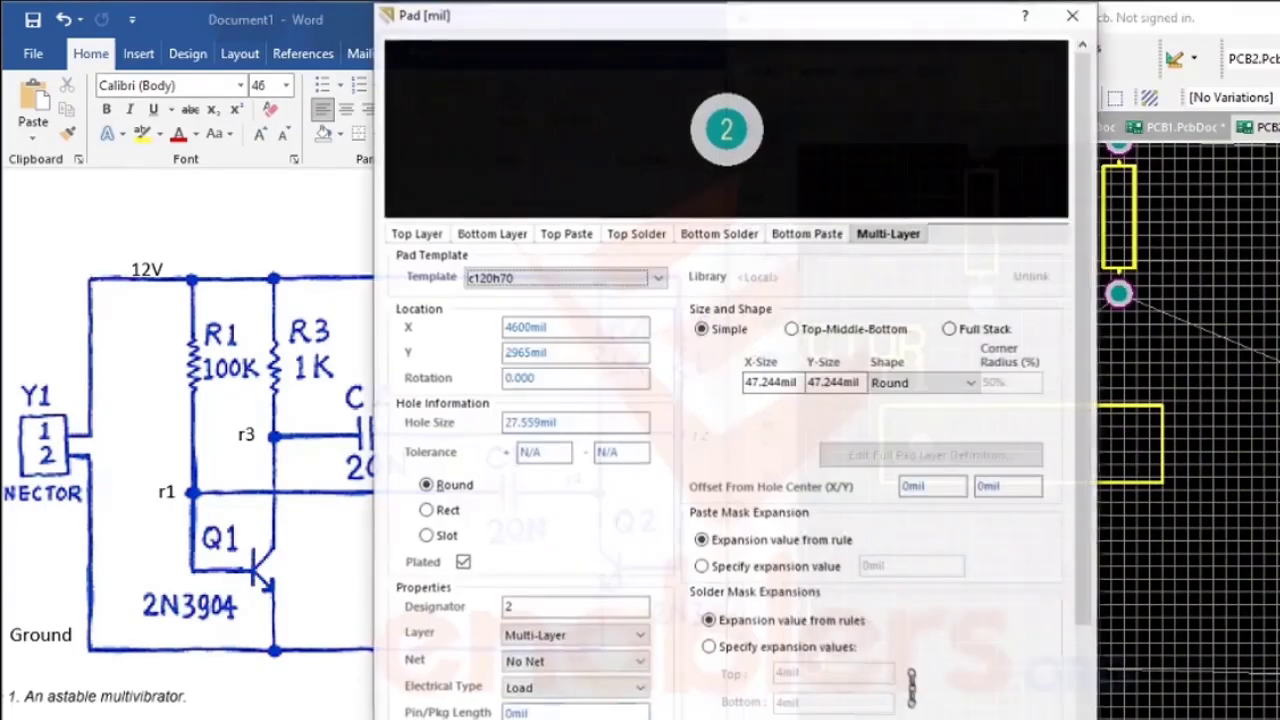
pyautogui.click(613, 662)
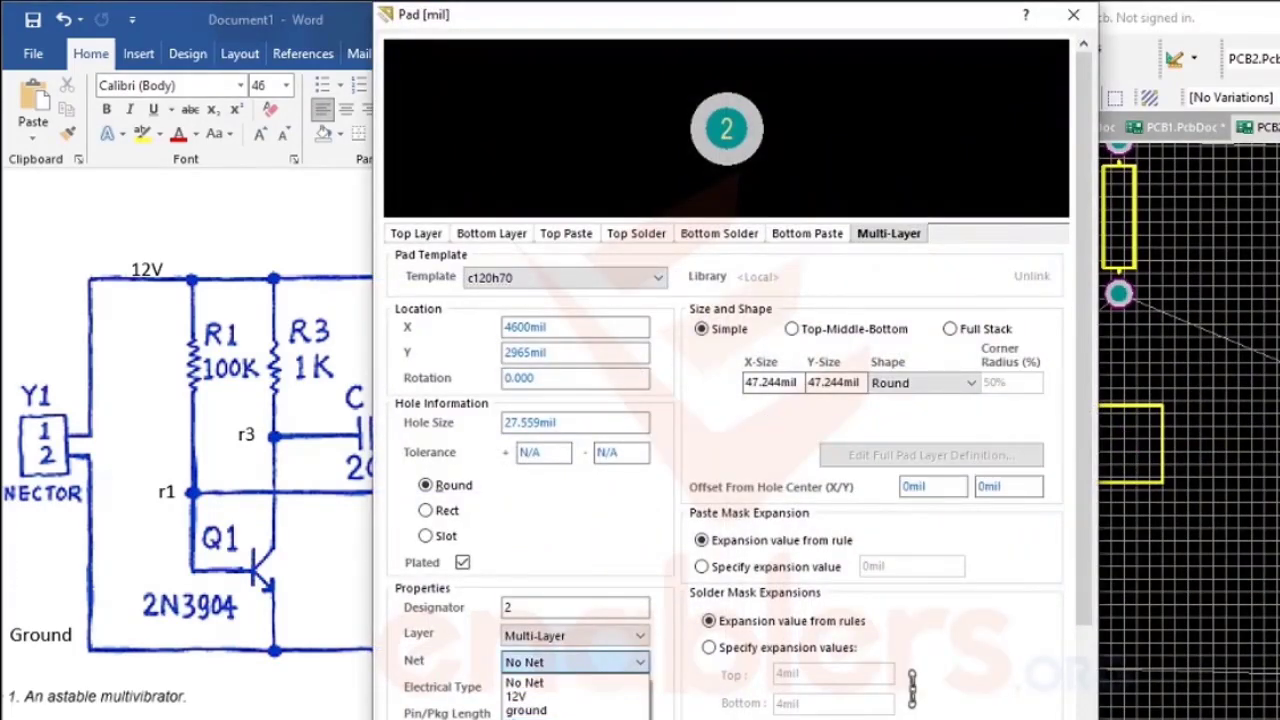
pyautogui.click(530, 719)
pyautogui.press('Return')
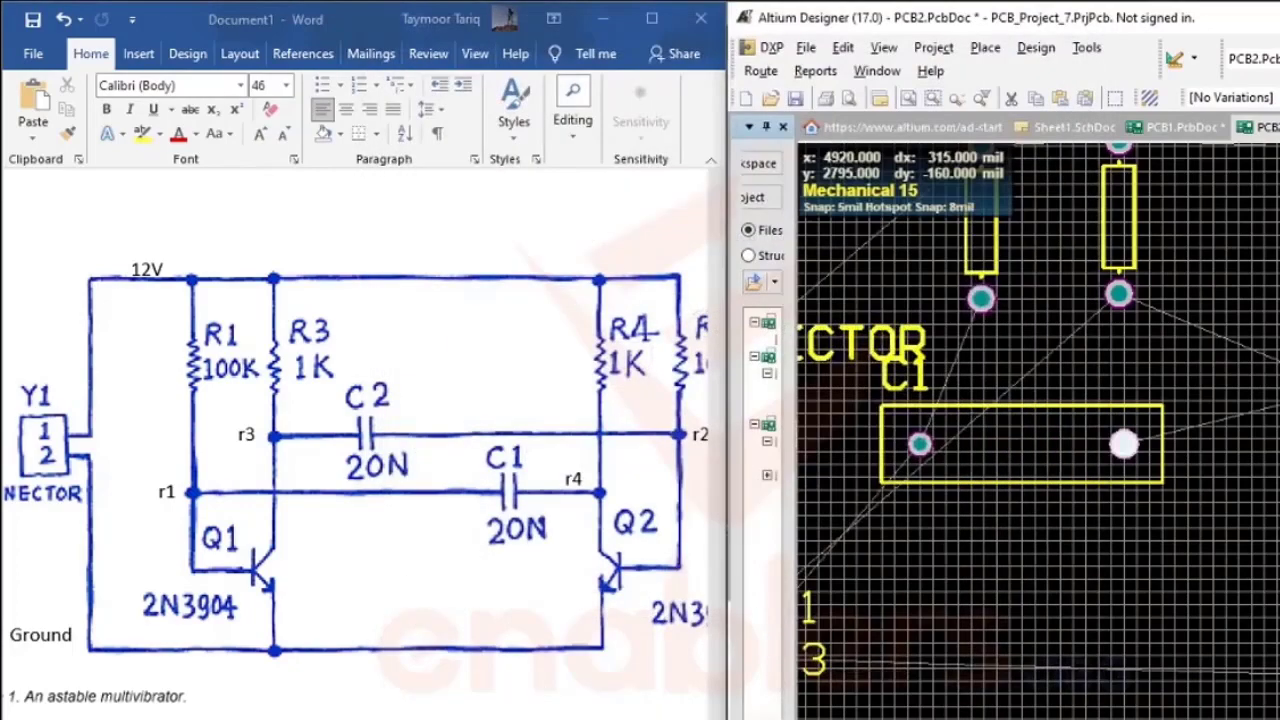
# - Check the net assignment of resistor R4's pad 1 in its pad properties without changing it
pyautogui.moveTo(1269, 542); pyautogui.dragTo(985, 558, button='right')
pyautogui.moveTo(1247, 584); pyautogui.dragTo(944, 568, button='right')
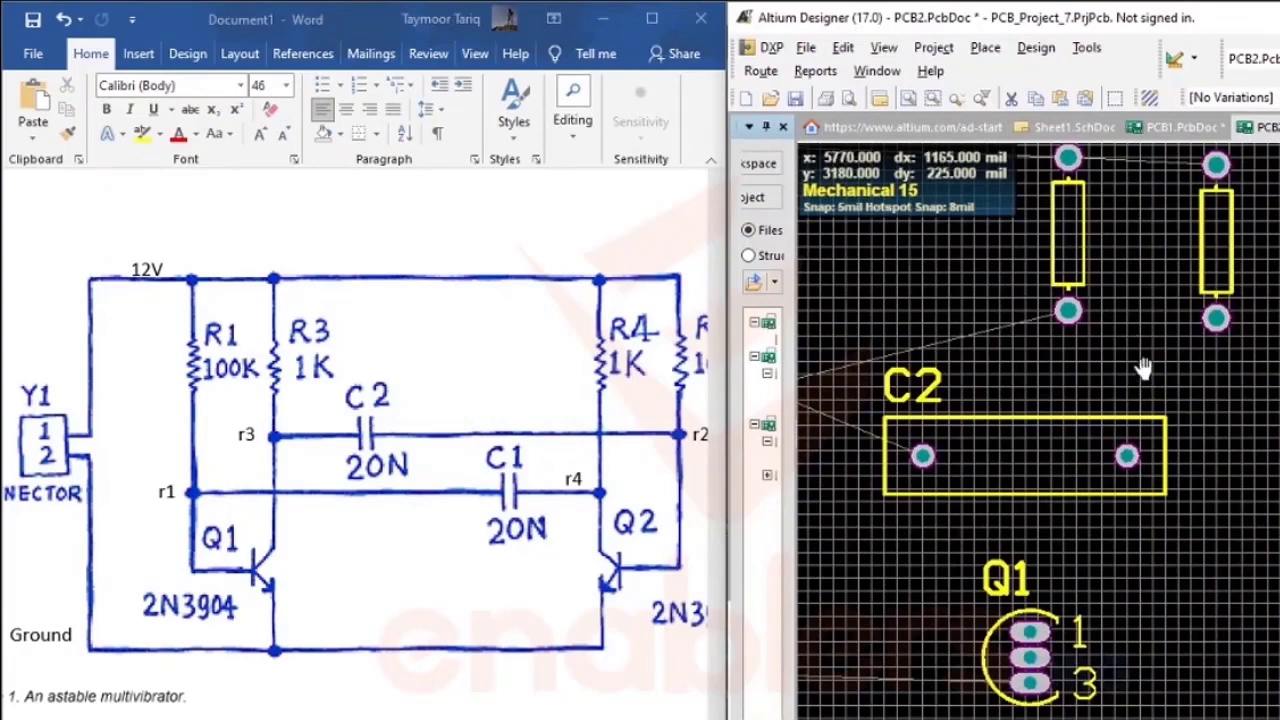
pyautogui.moveTo(1138, 347); pyautogui.dragTo(1155, 457, button='right')
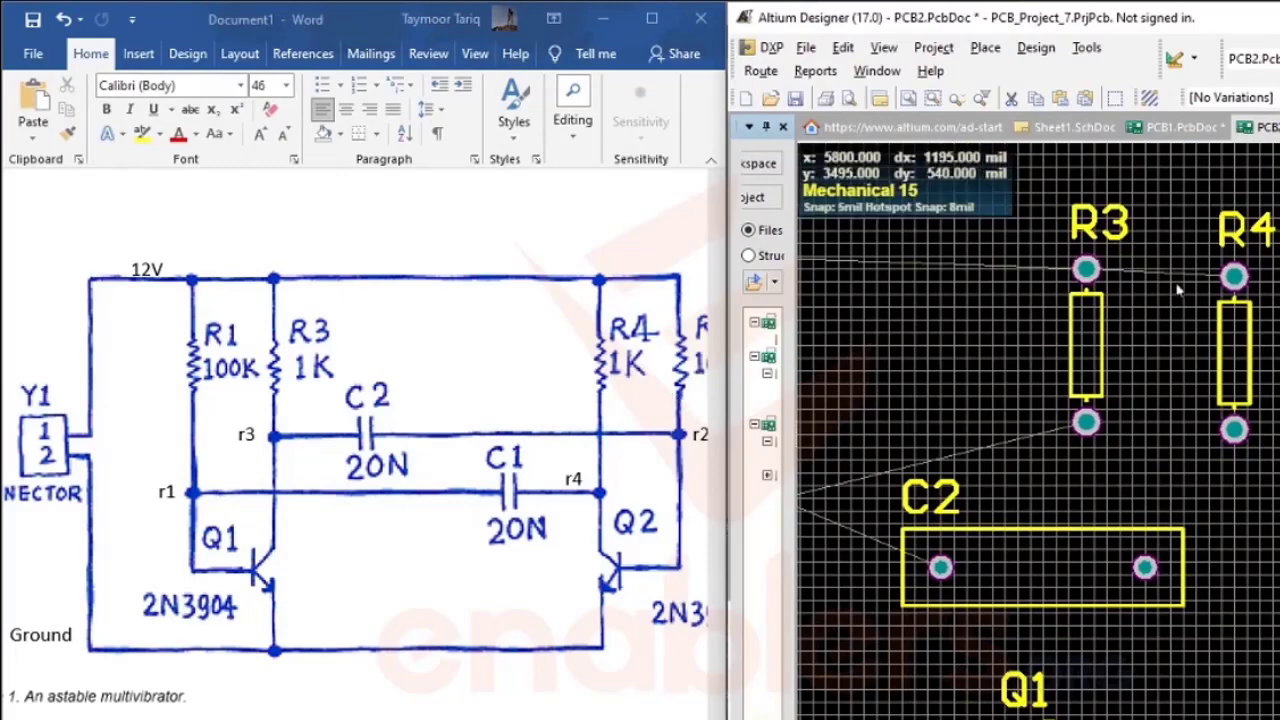
pyautogui.moveTo(1234, 552); pyautogui.dragTo(1275, 430, button='right')
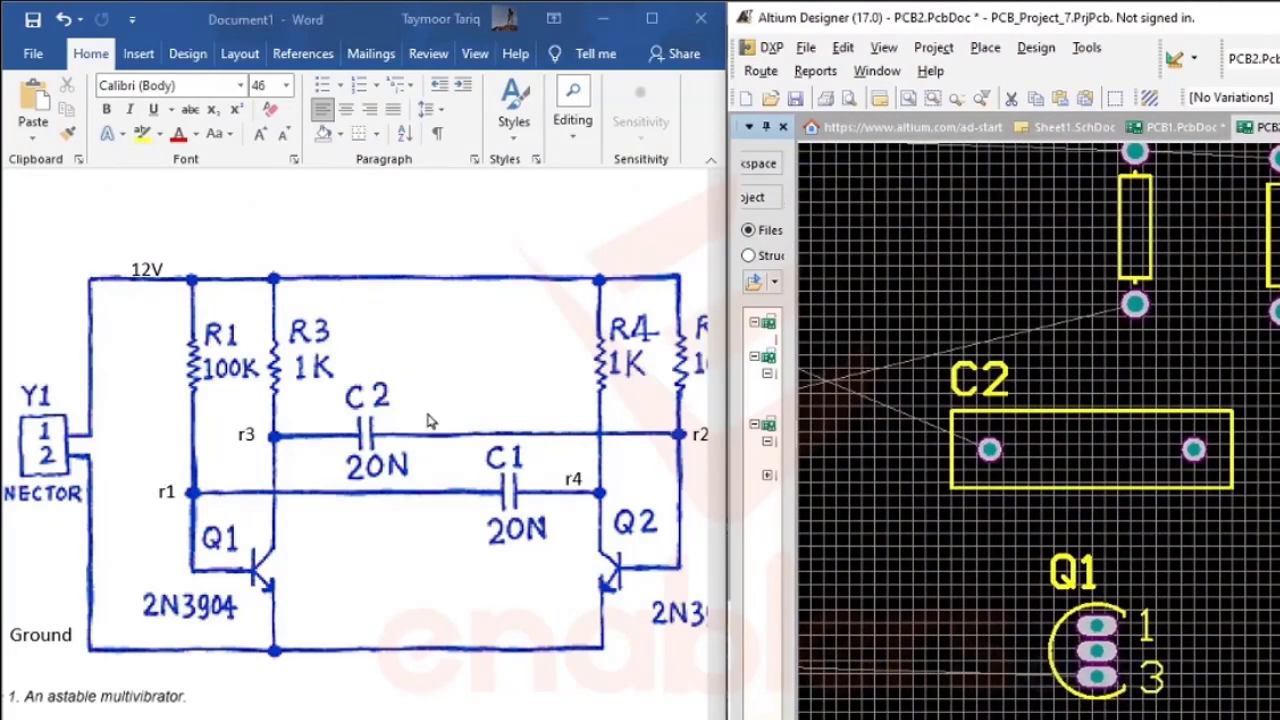
pyautogui.moveTo(1100, 360); pyautogui.dragTo(1033, 432, button='right')
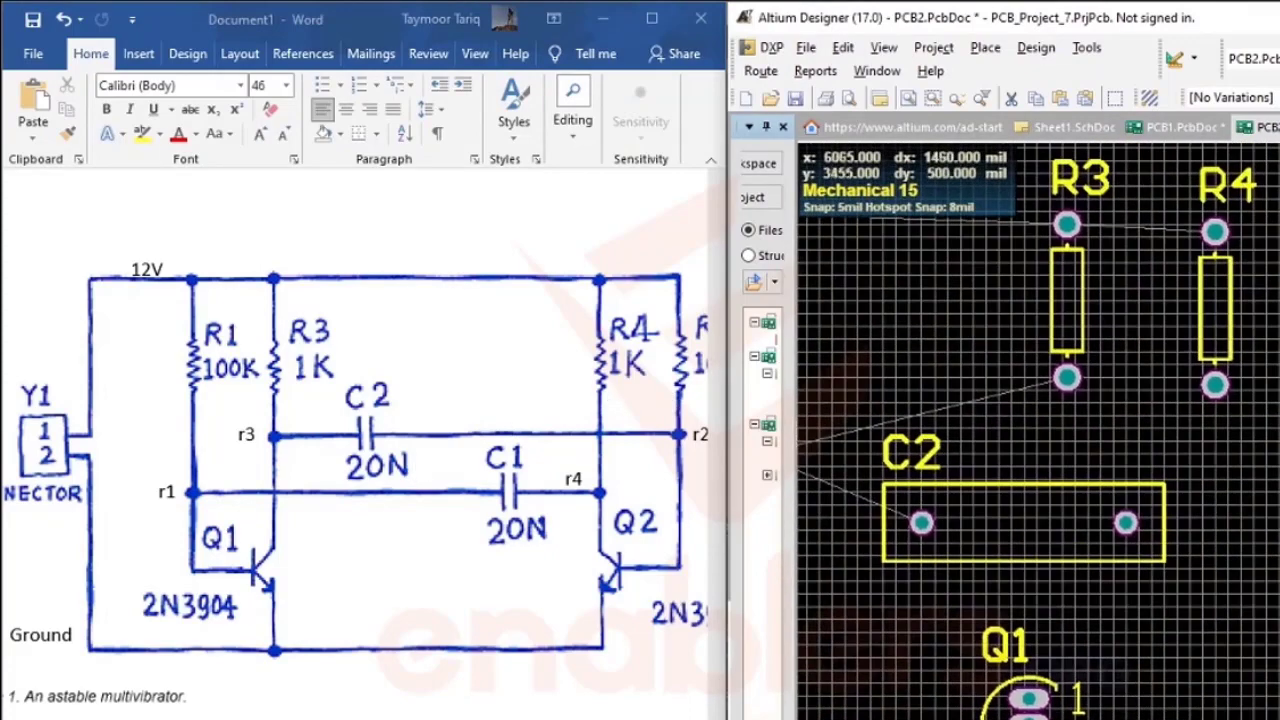
pyautogui.click(1216, 394)
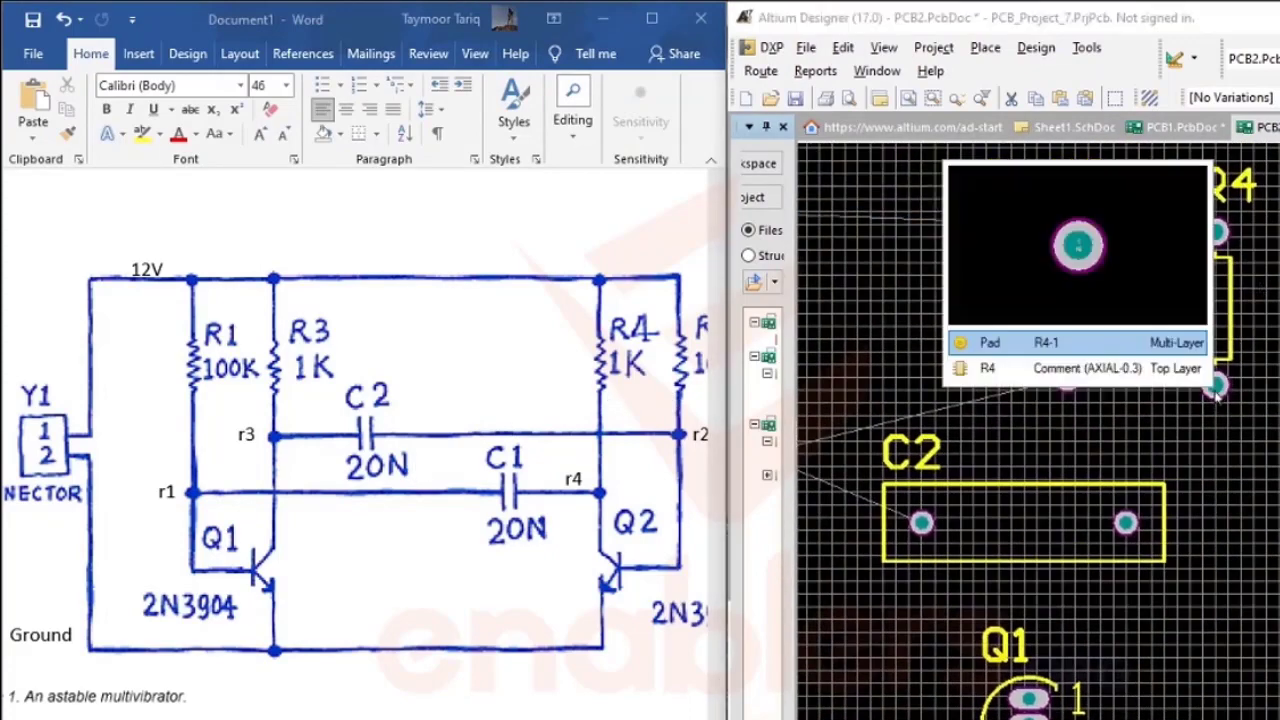
pyautogui.click(1098, 347)
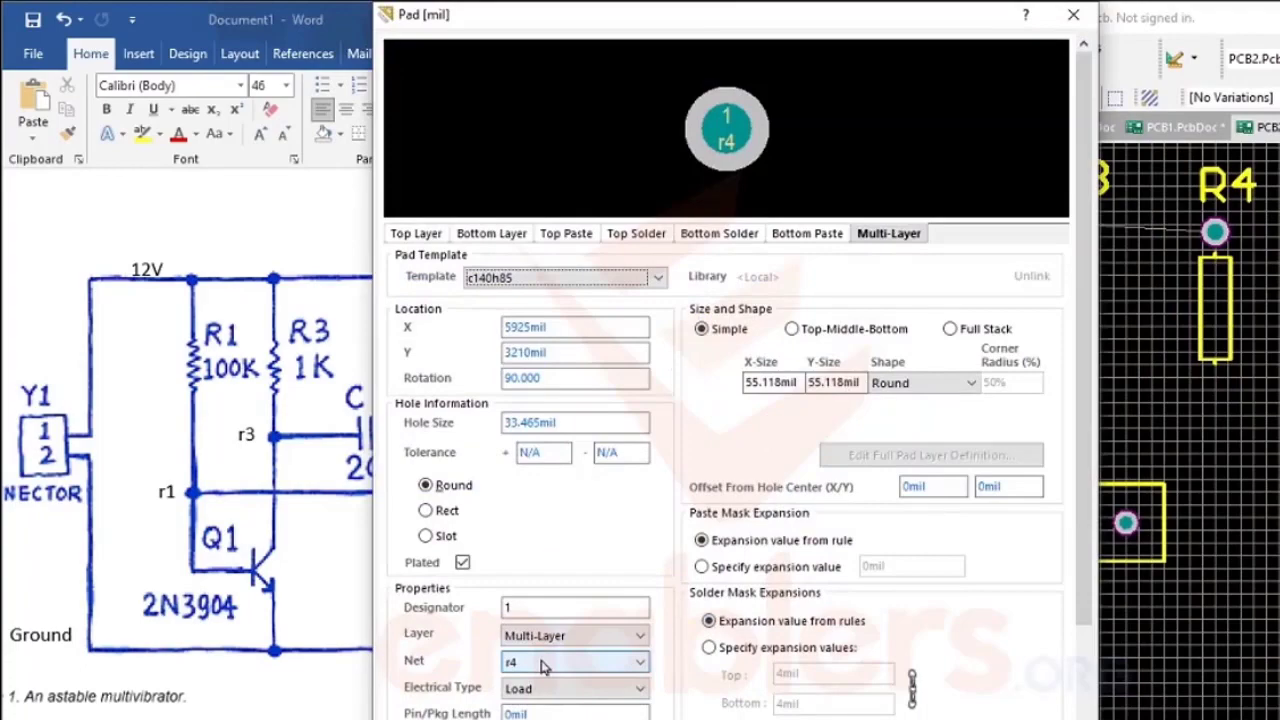
pyautogui.press('Escape')
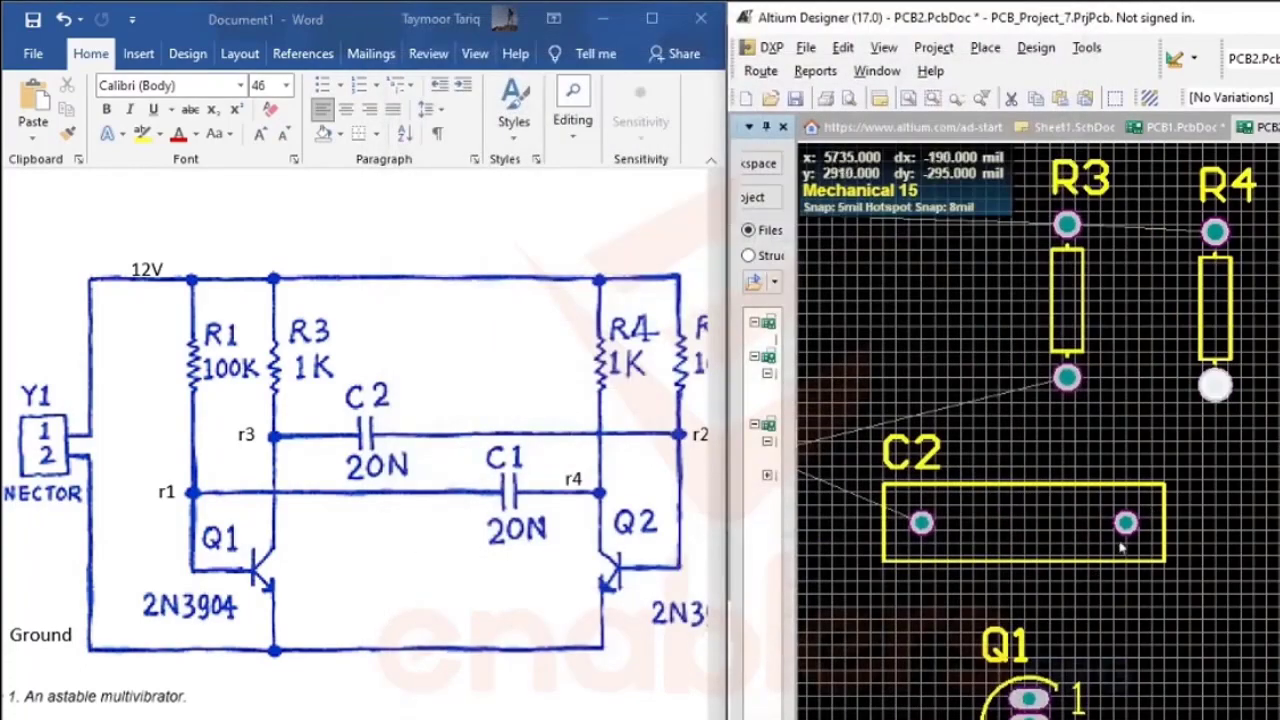
# - Assign pad 2 of capacitor C2 to the r4 net
pyautogui.click(1126, 522)
pyautogui.click(961, 474)
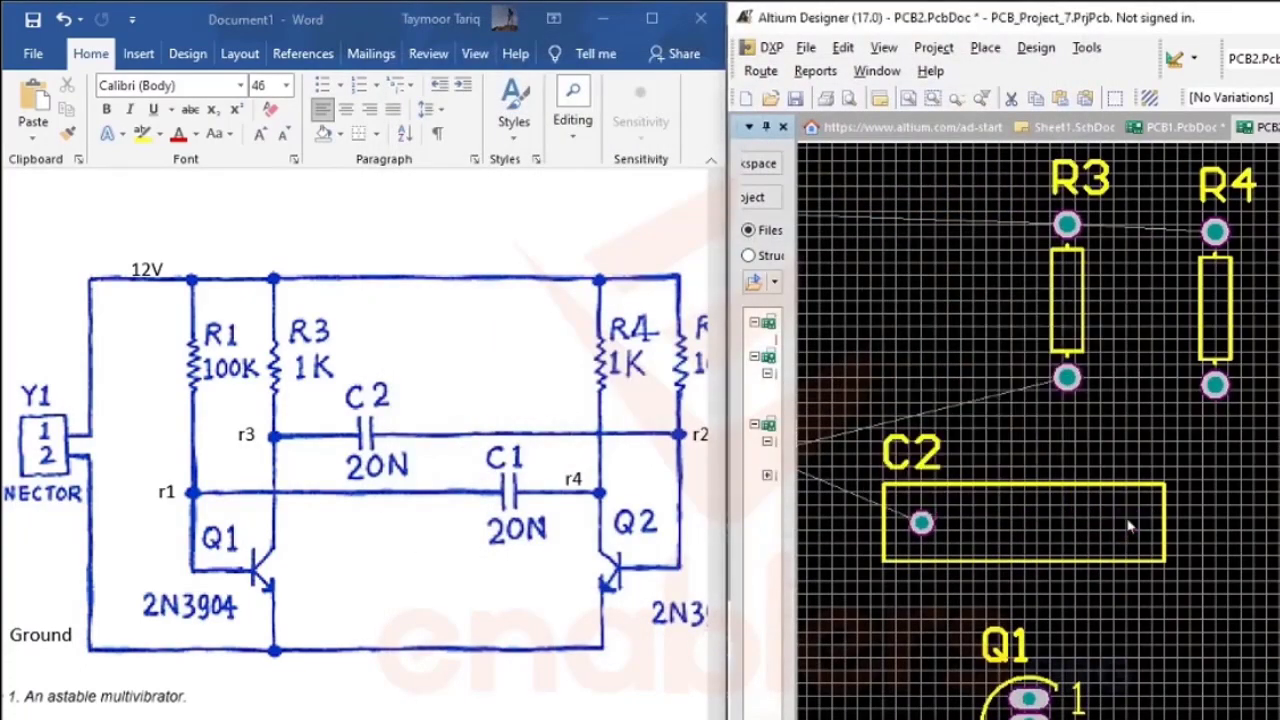
pyautogui.click(553, 663)
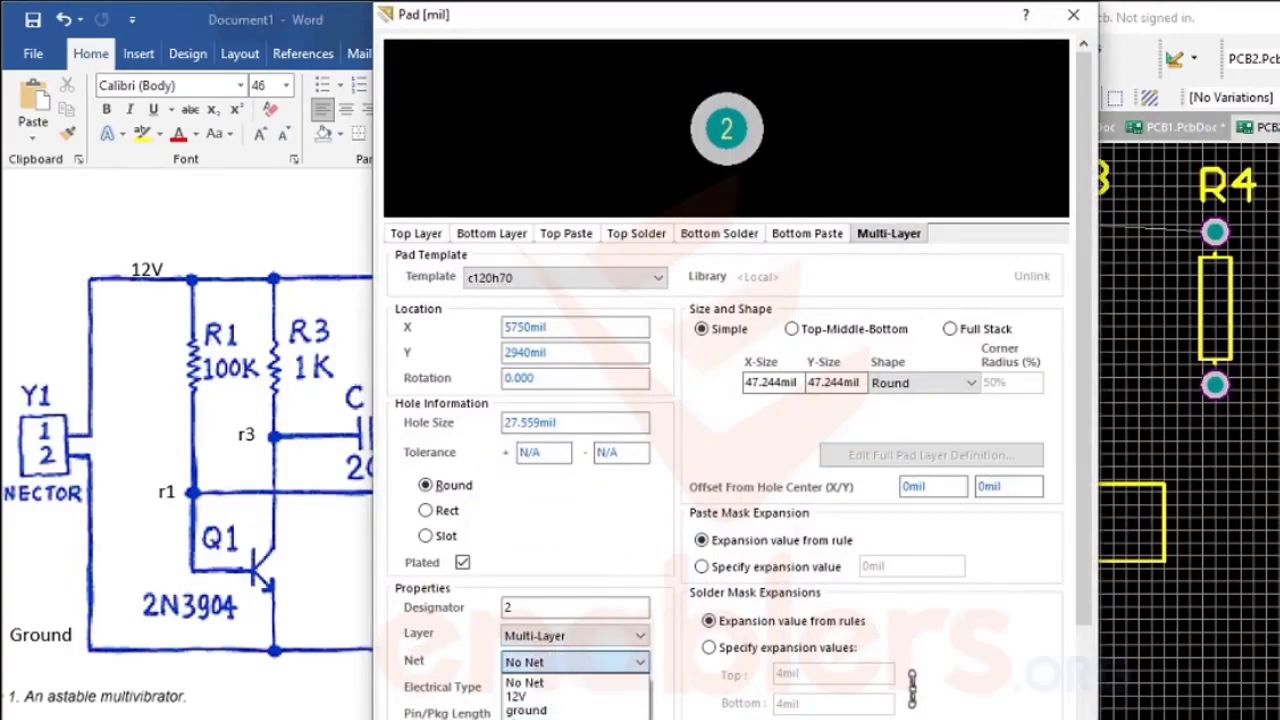
pyautogui.click(526, 719)
pyautogui.click(957, 719)
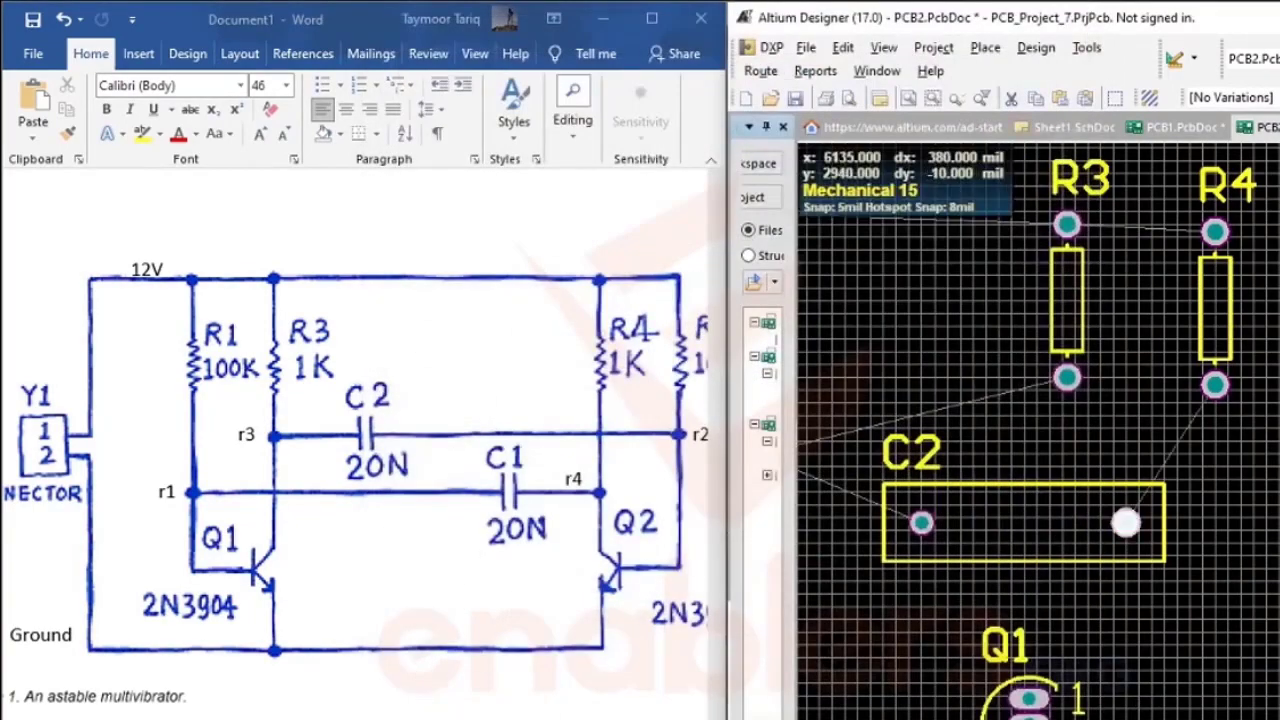
# - Assign pad 2 of transistor Q1 to the r4 net
pyautogui.scroll(-5, 1238, 586)
pyautogui.scroll(3, 1238, 586)
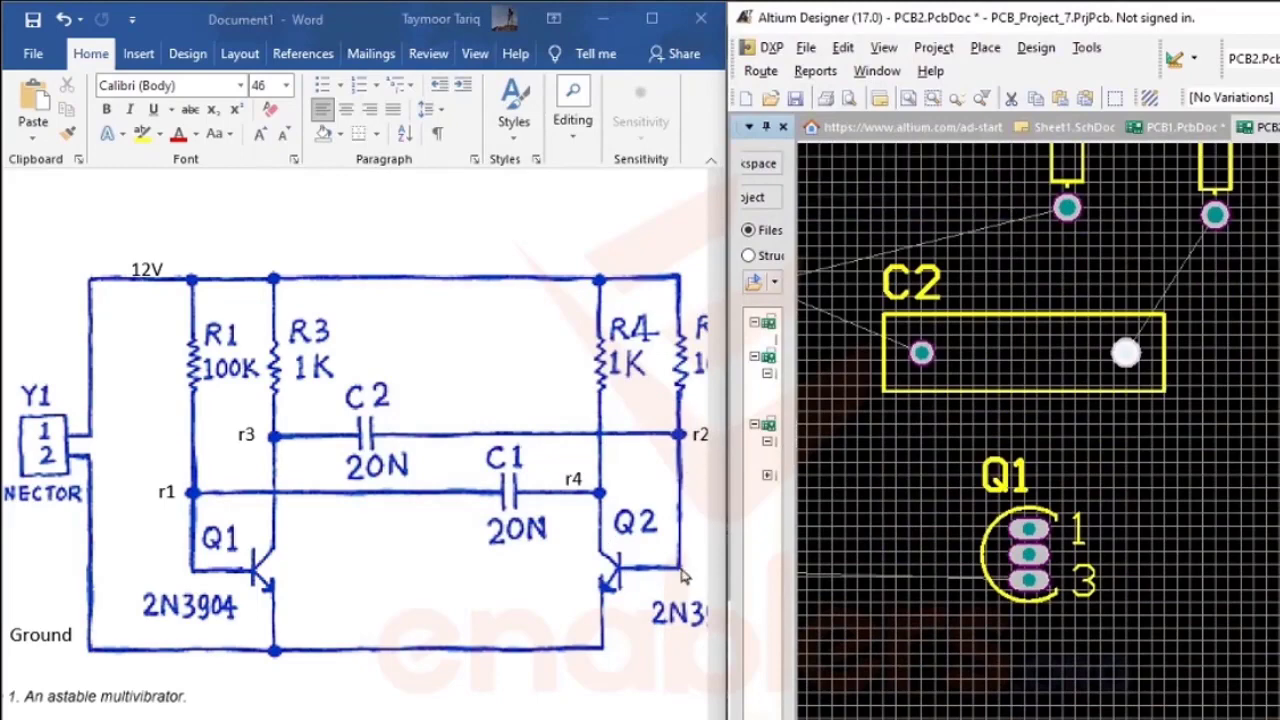
pyautogui.click(1030, 553)
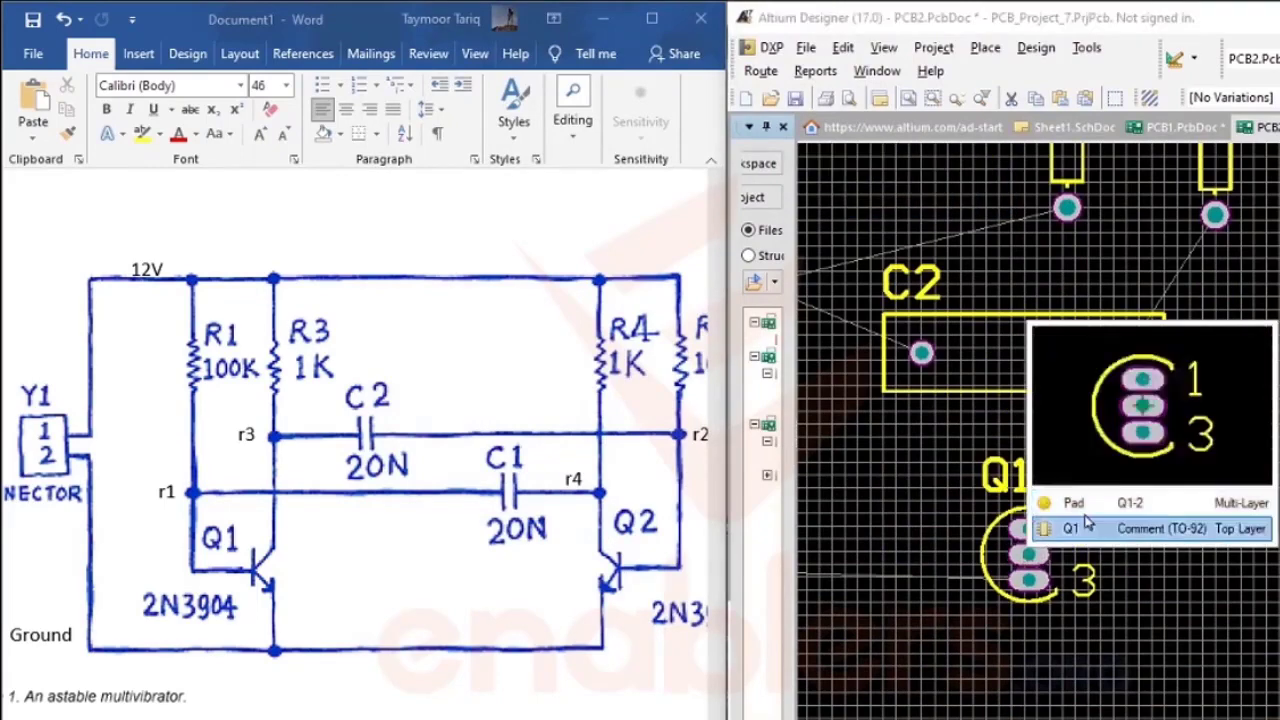
pyautogui.click(1098, 505)
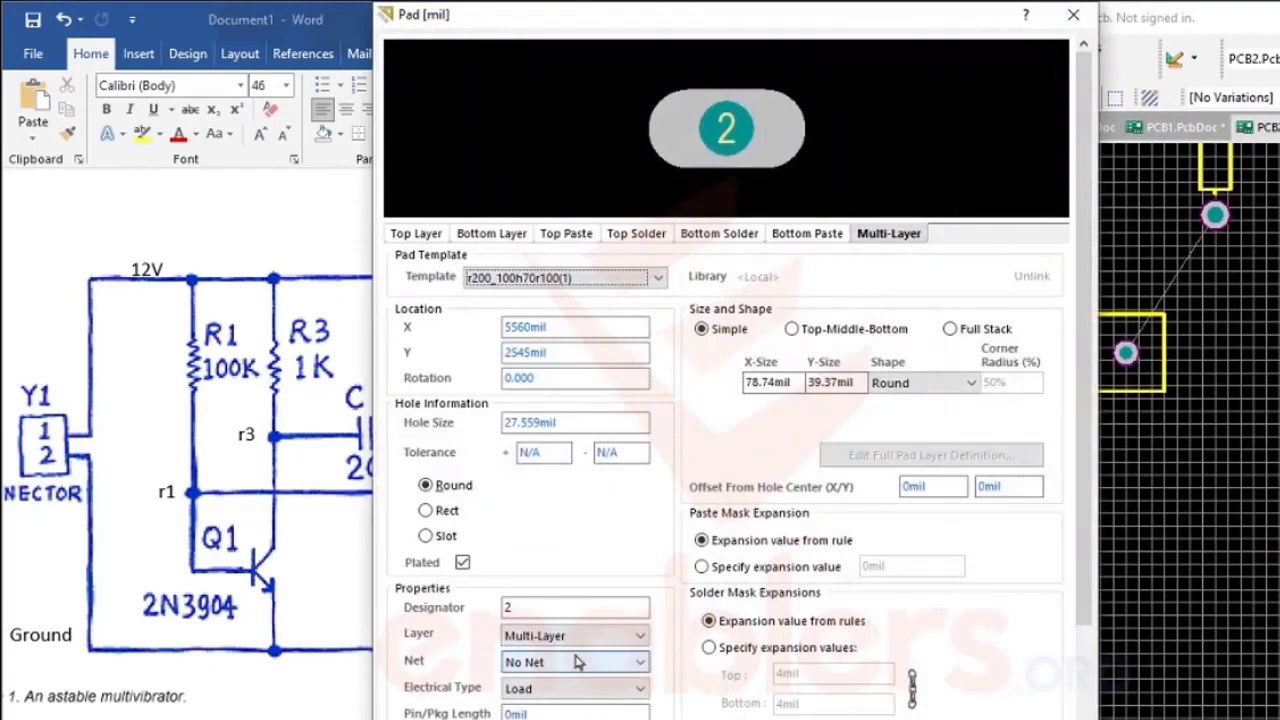
pyautogui.click(578, 662)
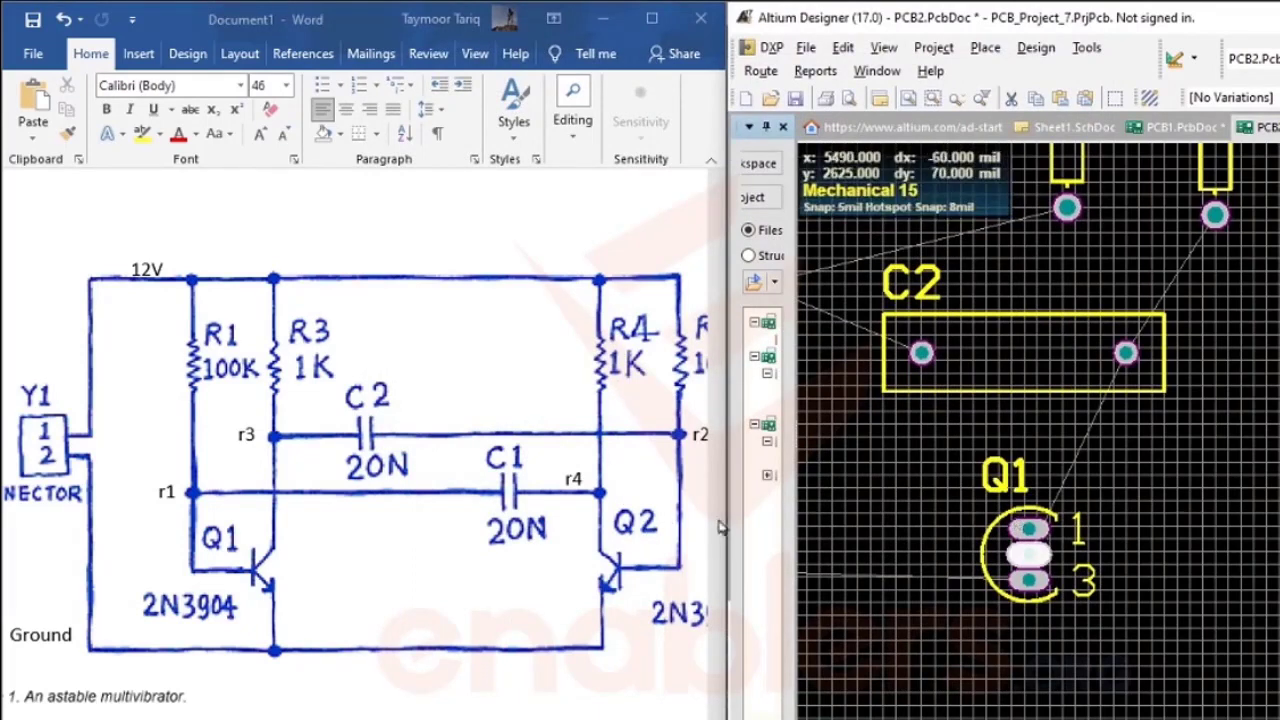
# - Assign pad 1 of transistor Q1 to the r3 net
pyautogui.click(1028, 531)
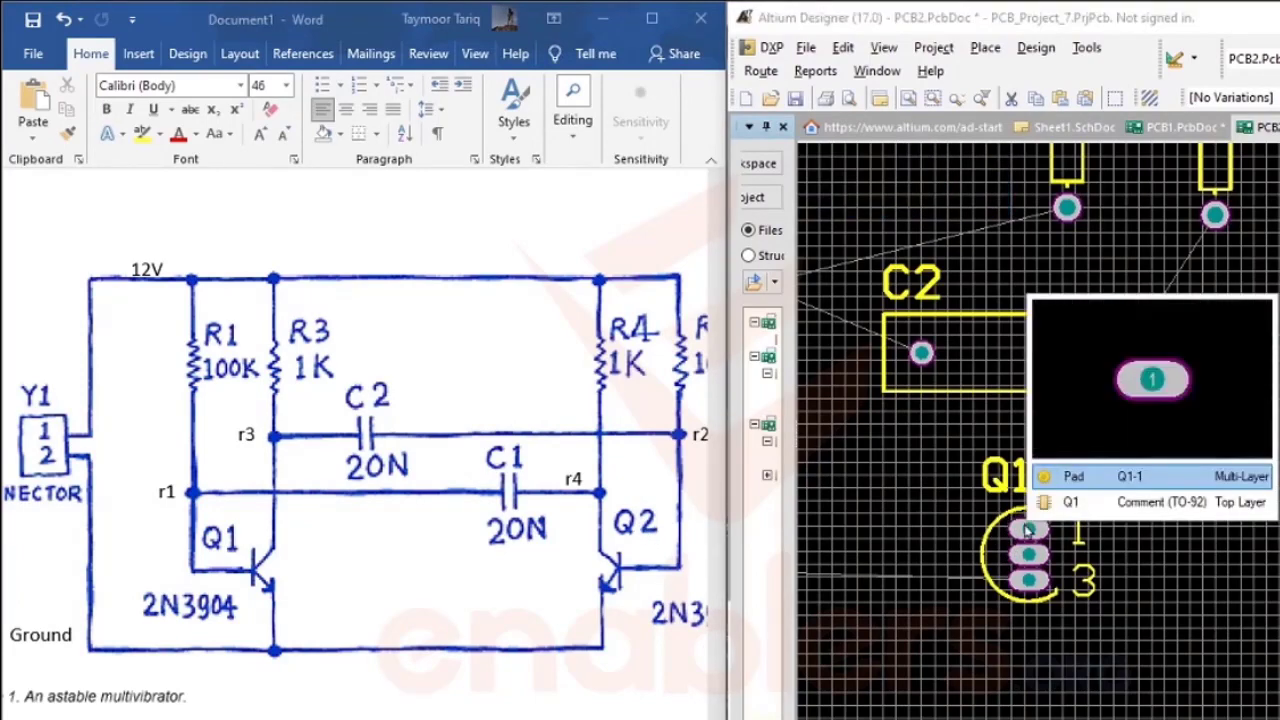
pyautogui.click(1073, 480)
pyautogui.click(530, 661)
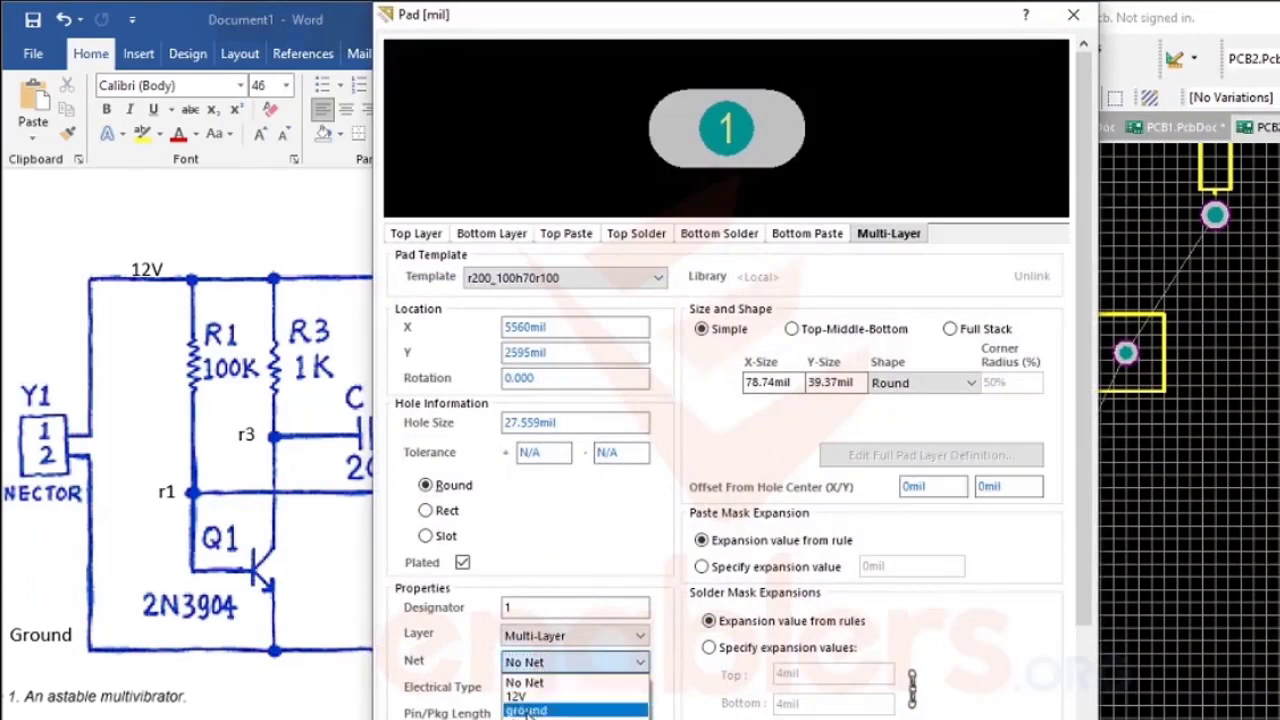
pyautogui.click(525, 719)
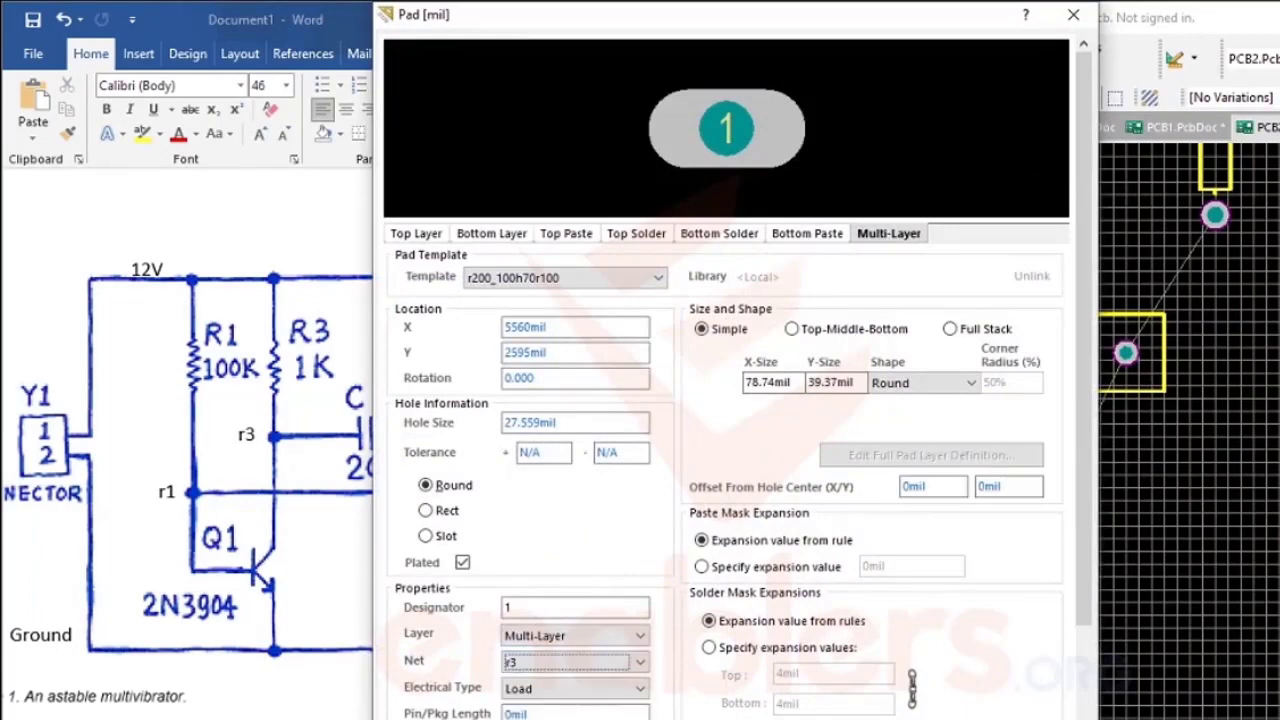
pyautogui.press('Return')
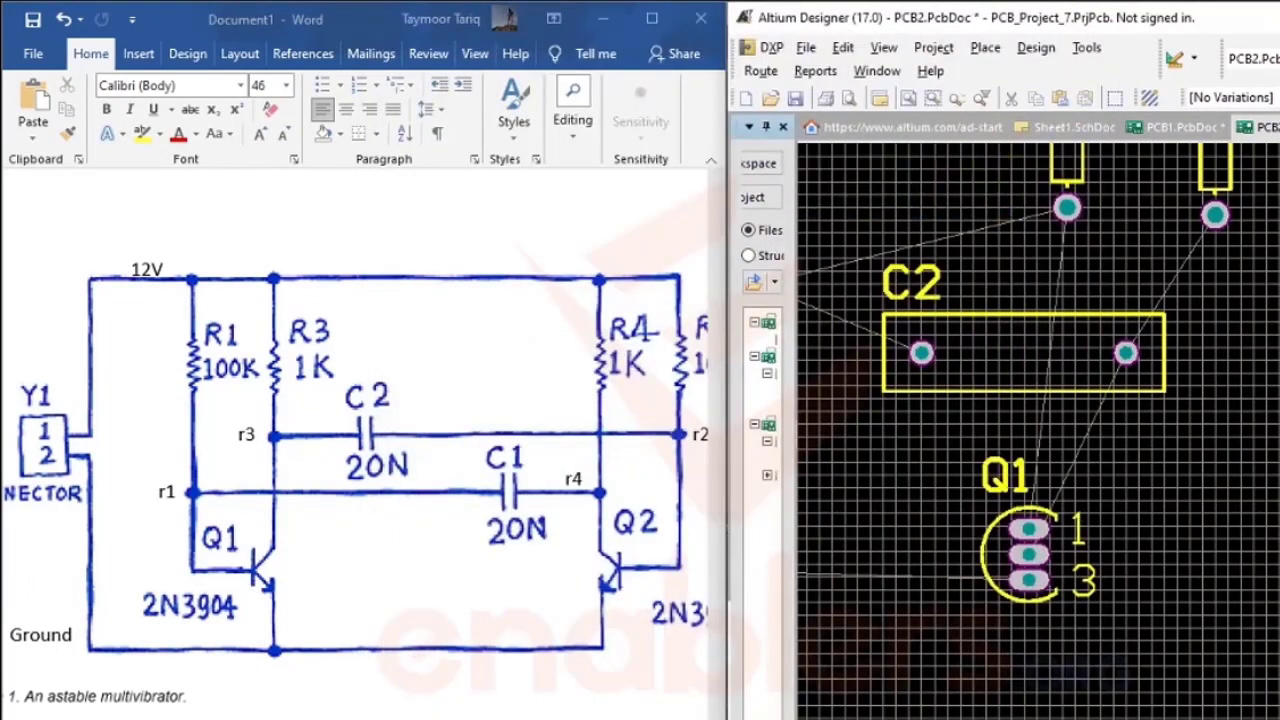
# - Maximize the PCB editor and arrange resistors R3, R4, R1 and R2 in a roughly level row above the capacitors
pyautogui.click(1279, 18)
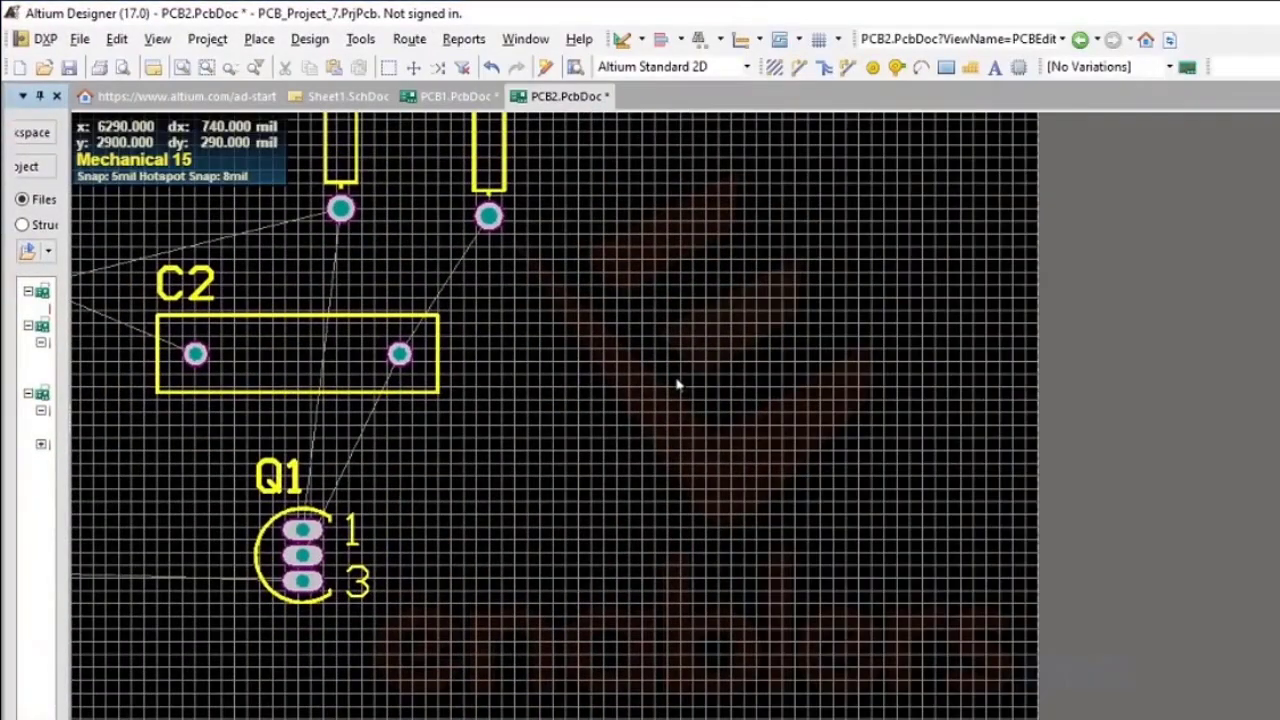
pyautogui.moveTo(674, 371); pyautogui.dragTo(1128, 508, button='right')
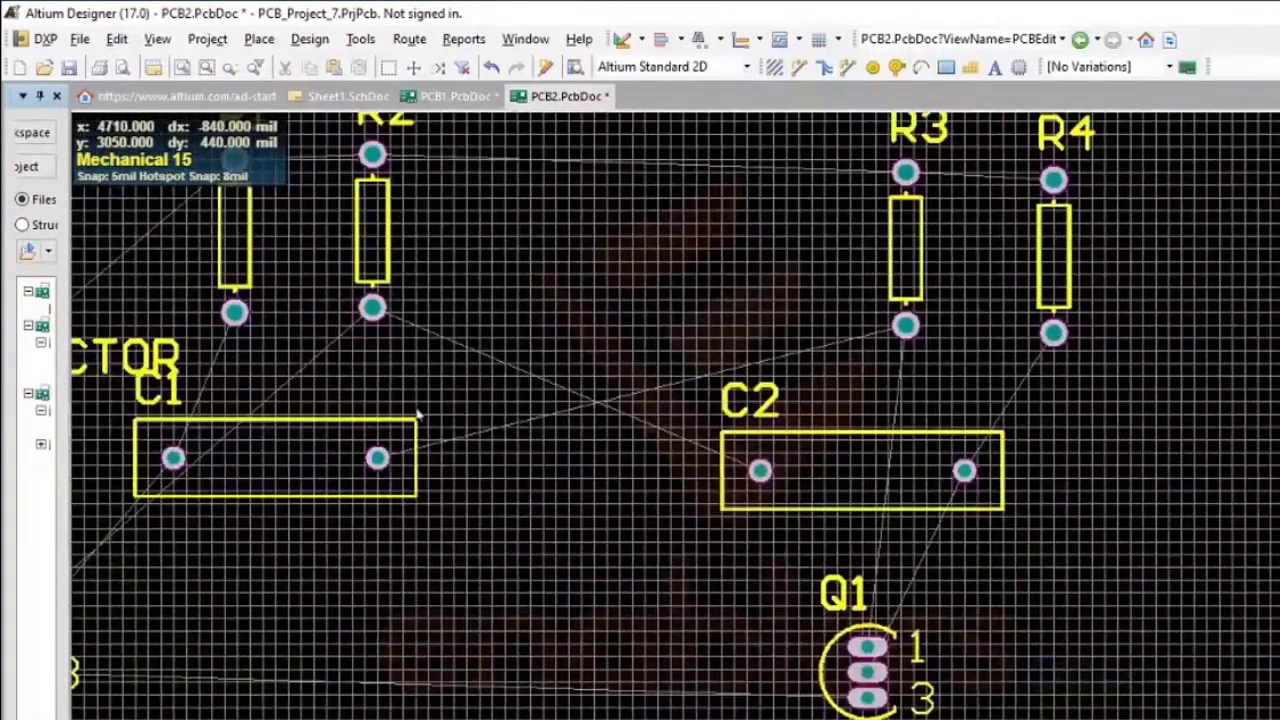
pyautogui.keyDown('ctrl'); pyautogui.scroll(-2, 418, 416); pyautogui.keyUp('ctrl')
pyautogui.keyDown('ctrl'); pyautogui.scroll(-1, 418, 416); pyautogui.keyUp('ctrl')
pyautogui.moveTo(586, 297); pyautogui.dragTo(731, 280, button='right')
pyautogui.moveTo(845, 283); pyautogui.dragTo(728, 260)
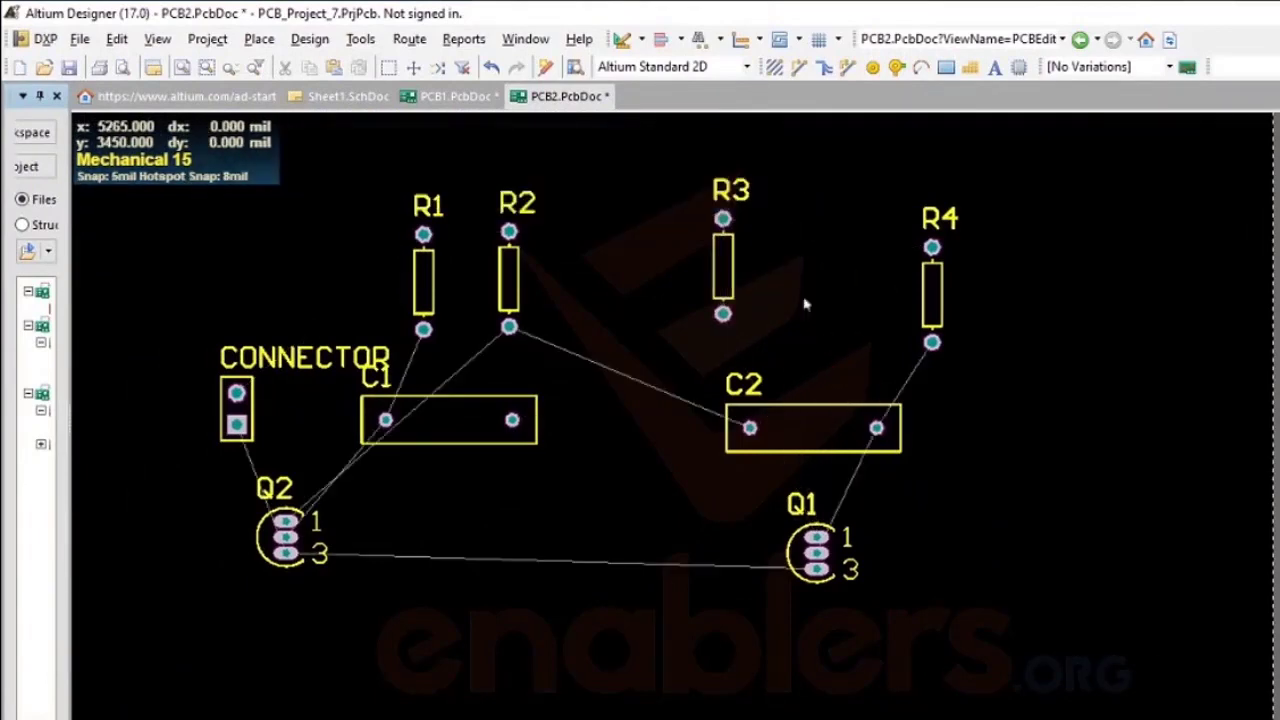
pyautogui.moveTo(932, 295); pyautogui.dragTo(894, 266)
pyautogui.moveTo(419, 284); pyautogui.dragTo(420, 271)
pyautogui.moveTo(512, 284); pyautogui.dragTo(509, 280)
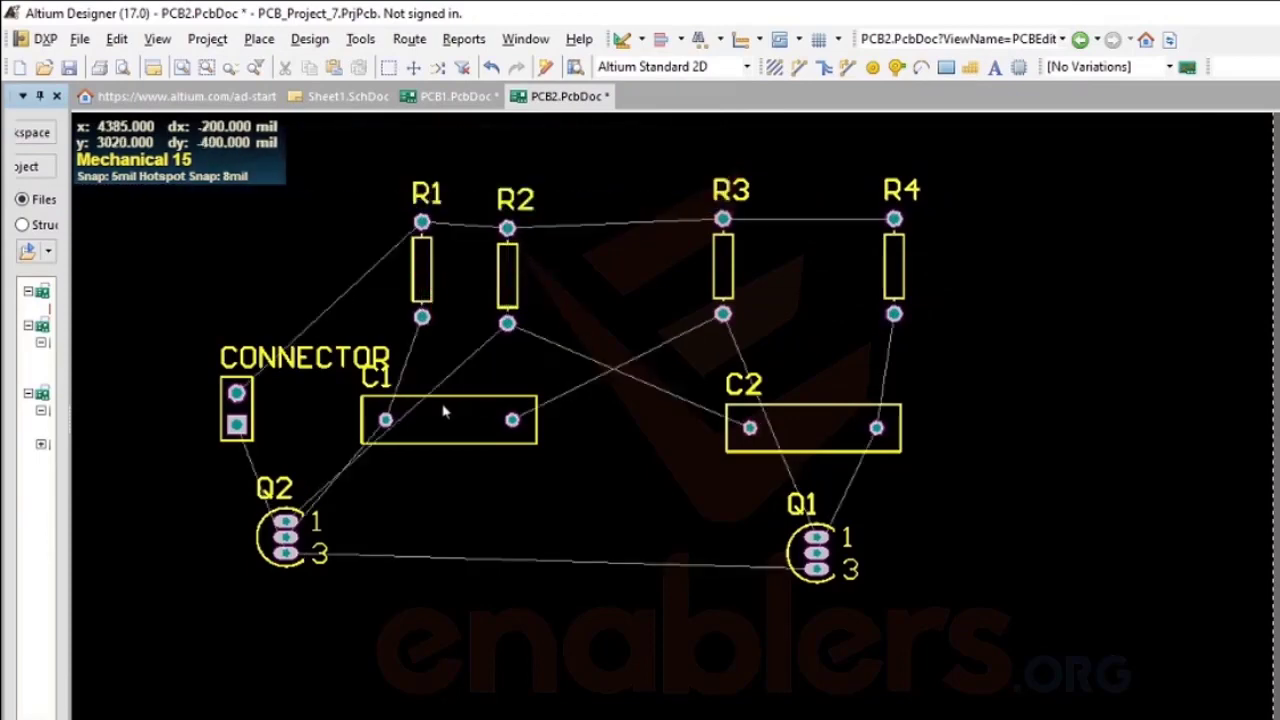
# - Move C1 clear of the CONNECTOR label, C2 closer beneath R3 and R4, and transistor Q1 directly below C2
pyautogui.moveTo(443, 409); pyautogui.dragTo(508, 400)
pyautogui.moveTo(815, 437); pyautogui.dragTo(769, 399)
pyautogui.moveTo(514, 423); pyautogui.dragTo(514, 438)
pyautogui.moveTo(817, 537); pyautogui.dragTo(737, 511)
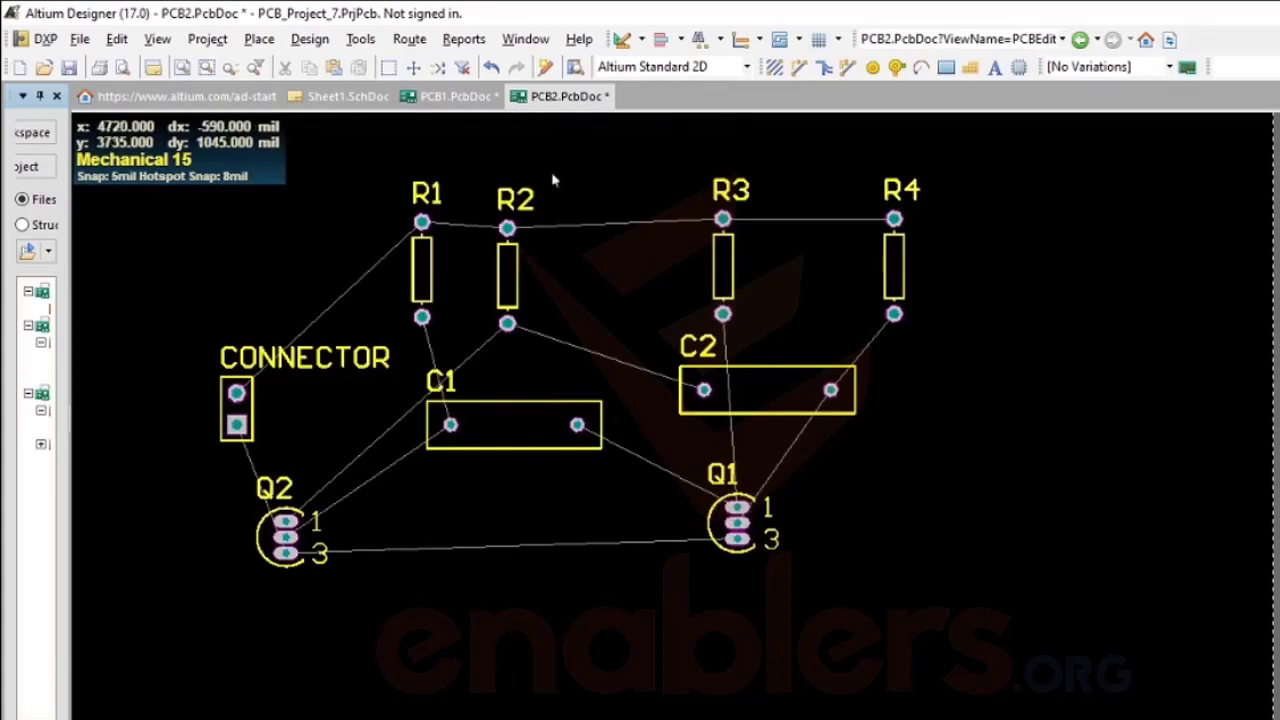
# - Auto-route all connections on the board with the Default 2 Layer Board strategy
pyautogui.click(407, 42)
pyautogui.moveTo(566, 296)
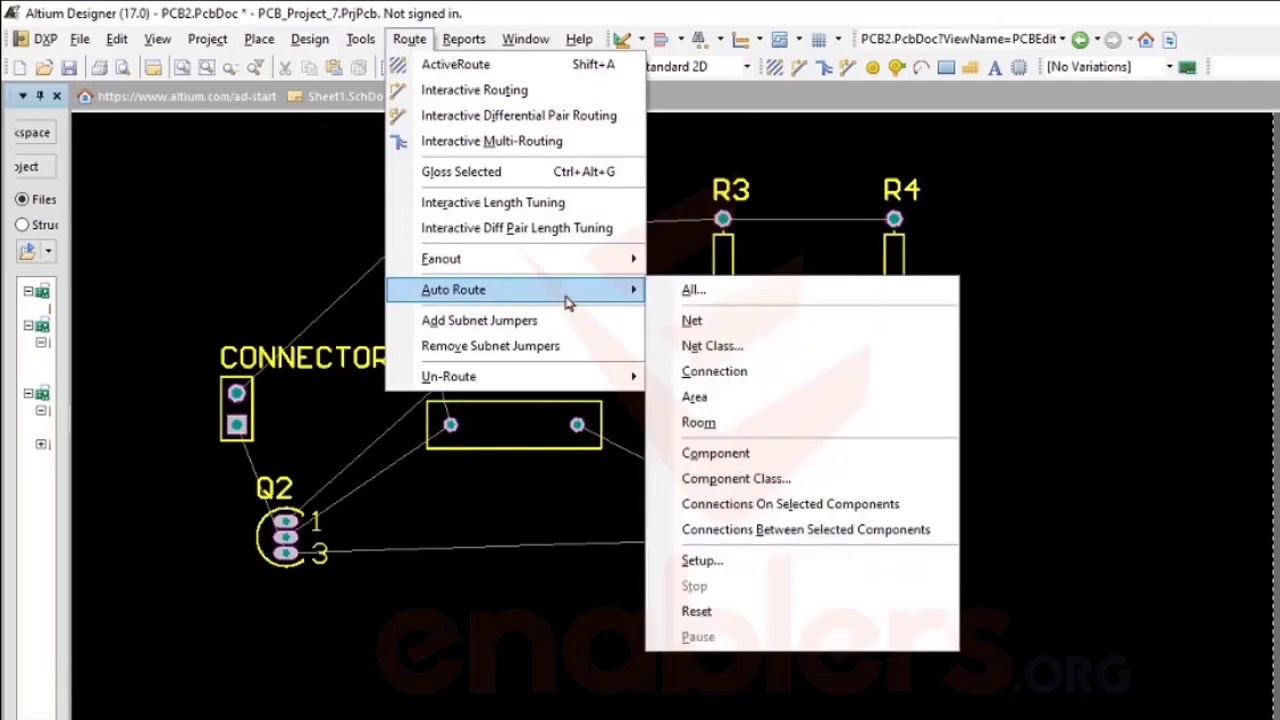
pyautogui.click(684, 294)
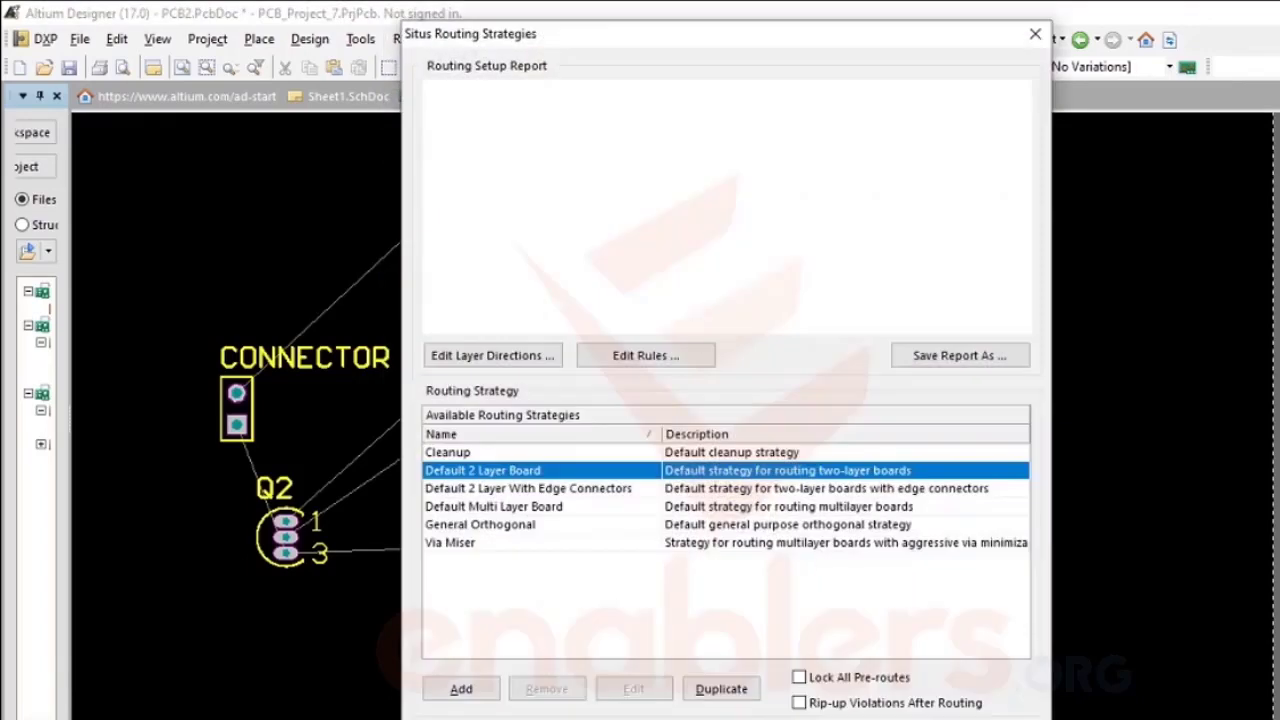
pyautogui.click(904, 719)
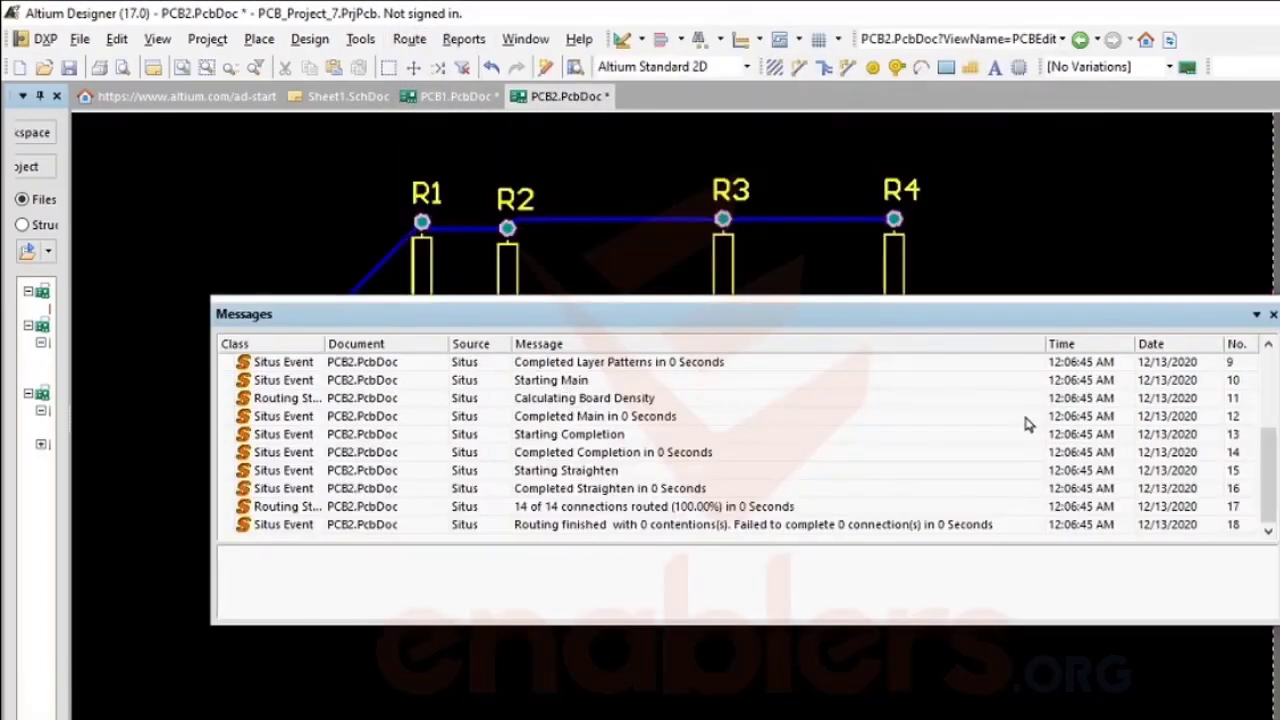